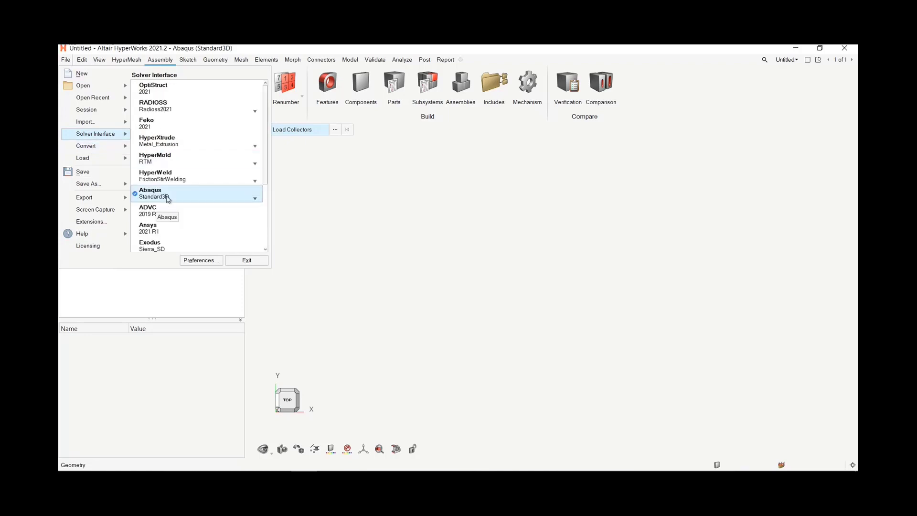
- Open the HyperMesh model bracket_cradle from the week6_analysisSetup folder
left_click(256, 199)
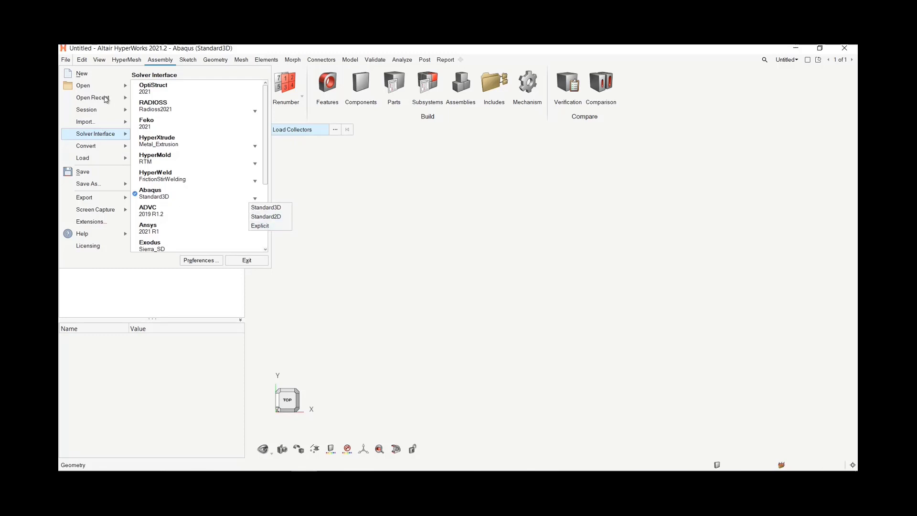
left_click(90, 92)
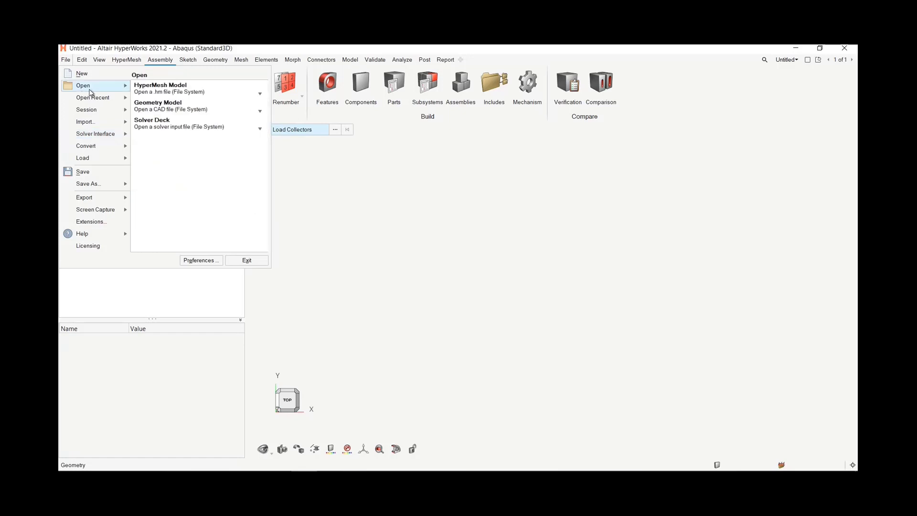
left_click(184, 96)
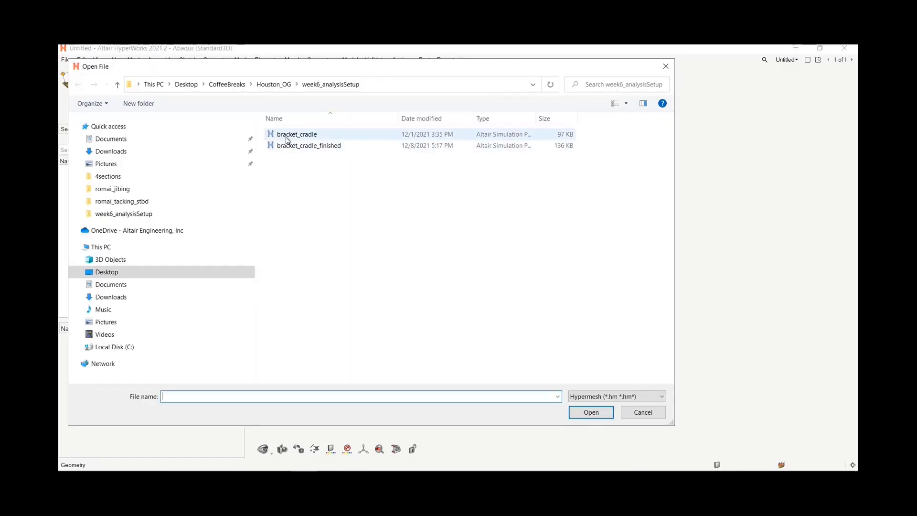
left_click(287, 136)
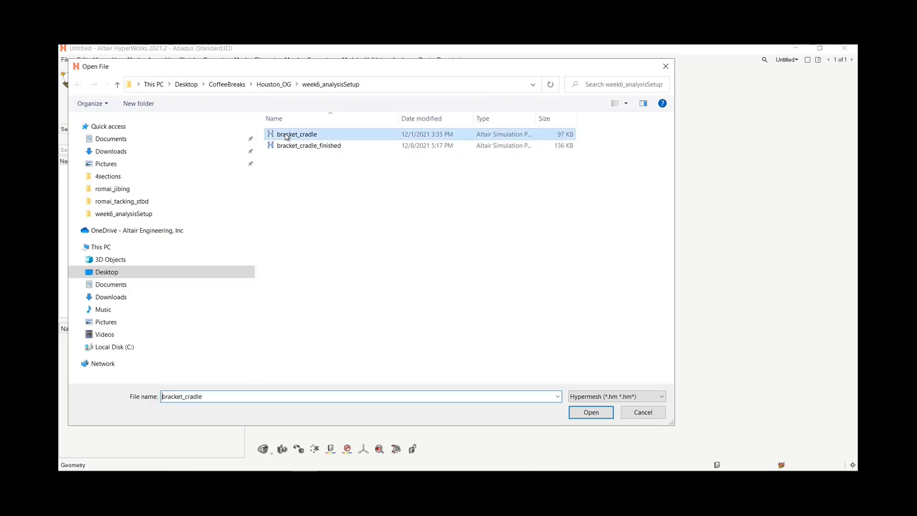
left_click(587, 411)
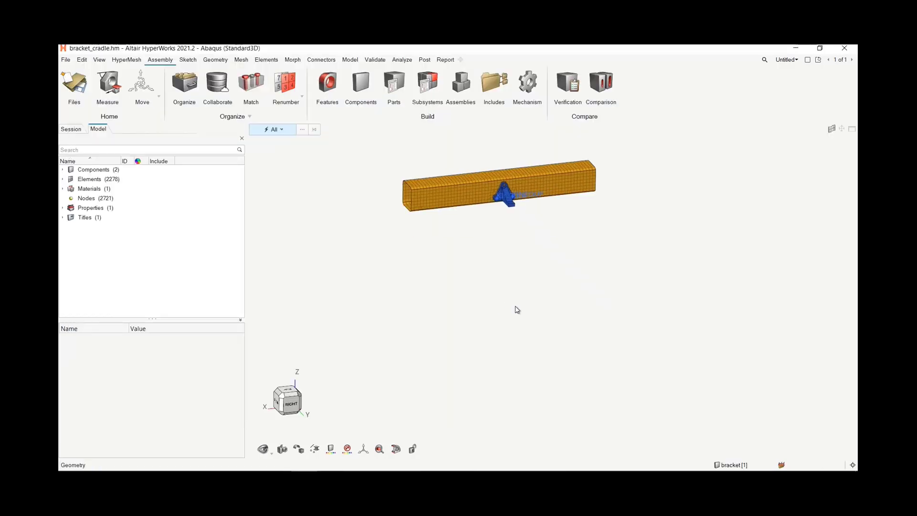
- Examine the cradle and bracket meshes, including the couplings in the bracket's lower bolt holes
right_click_drag(519, 262, 512, 314)
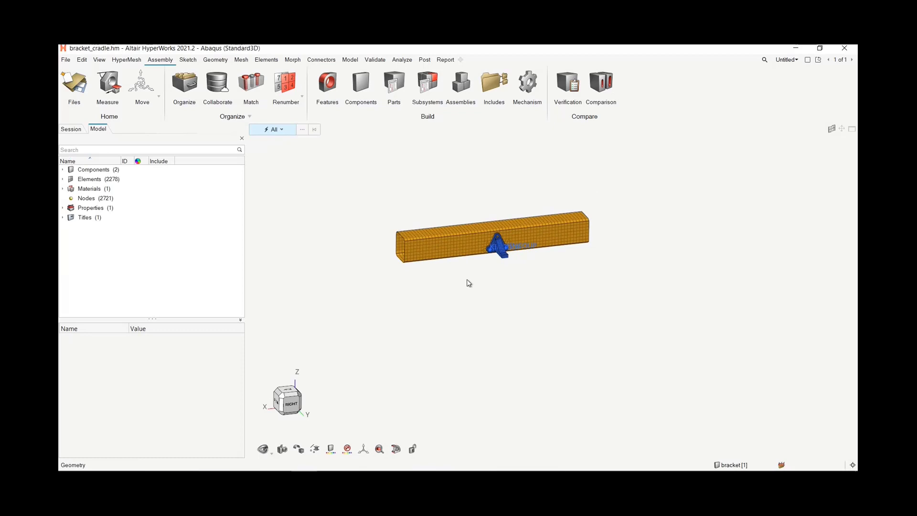
scroll(460, 284, "up", 5)
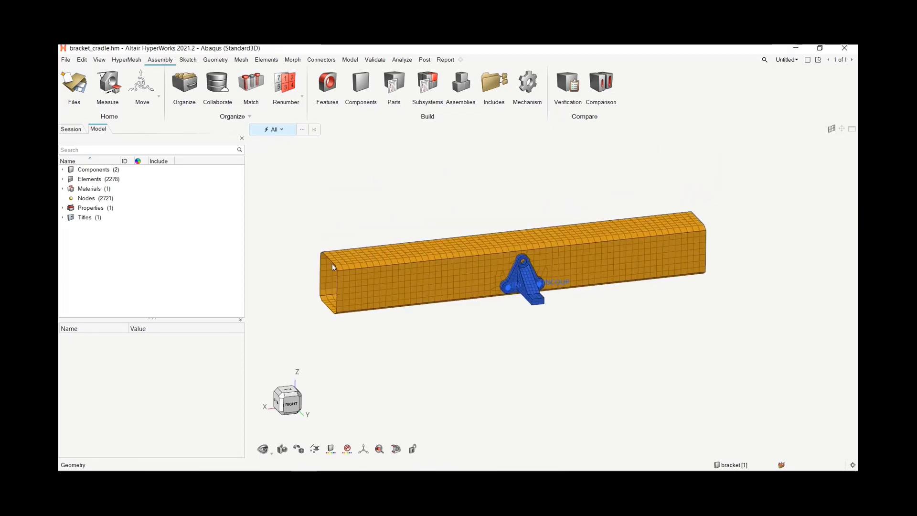
scroll(324, 322, "up", 5)
scroll(352, 274, "down", 5)
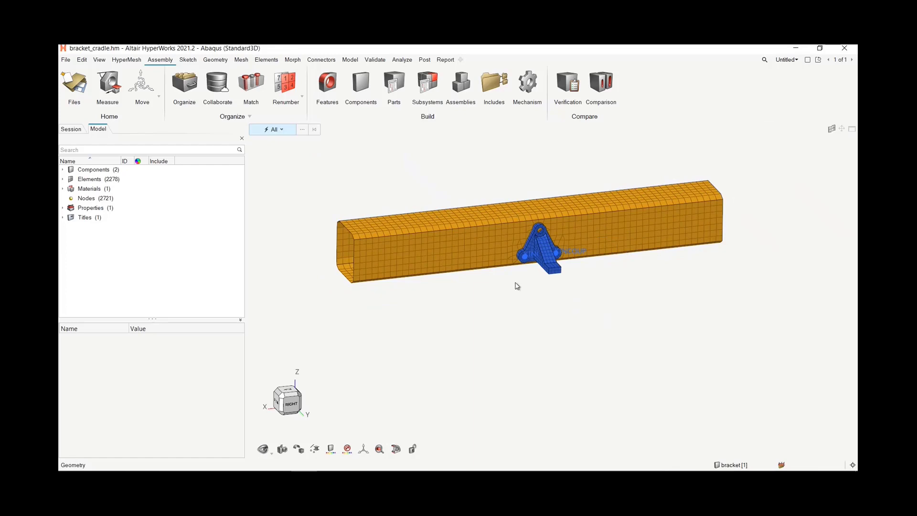
scroll(518, 286, "up", 8)
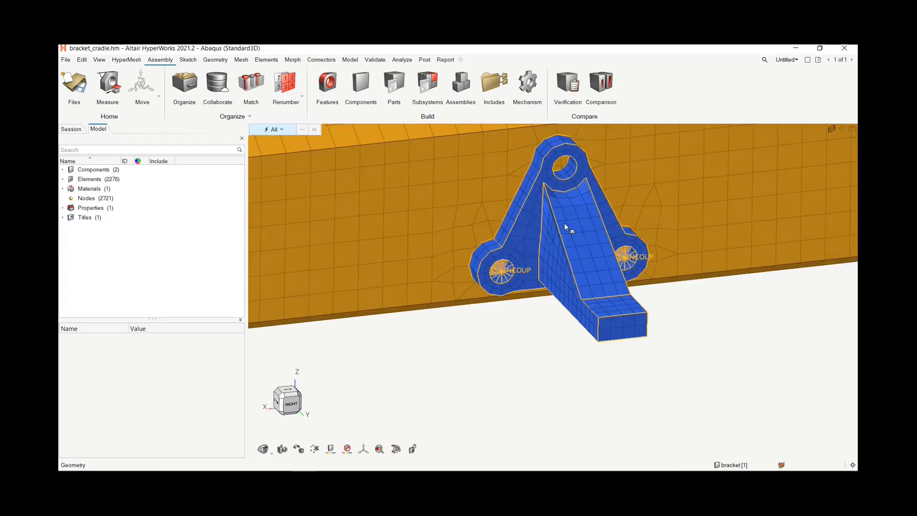
scroll(498, 252, "up", 4)
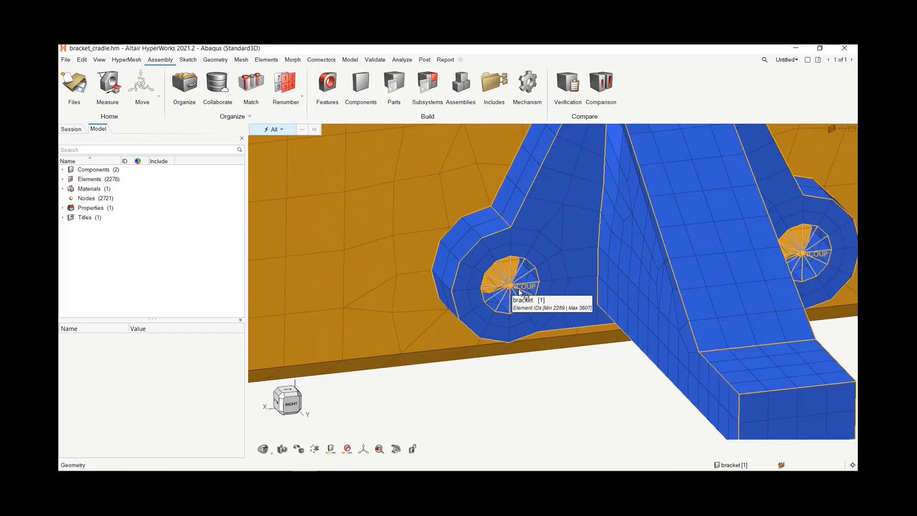
scroll(507, 272, "down", 4)
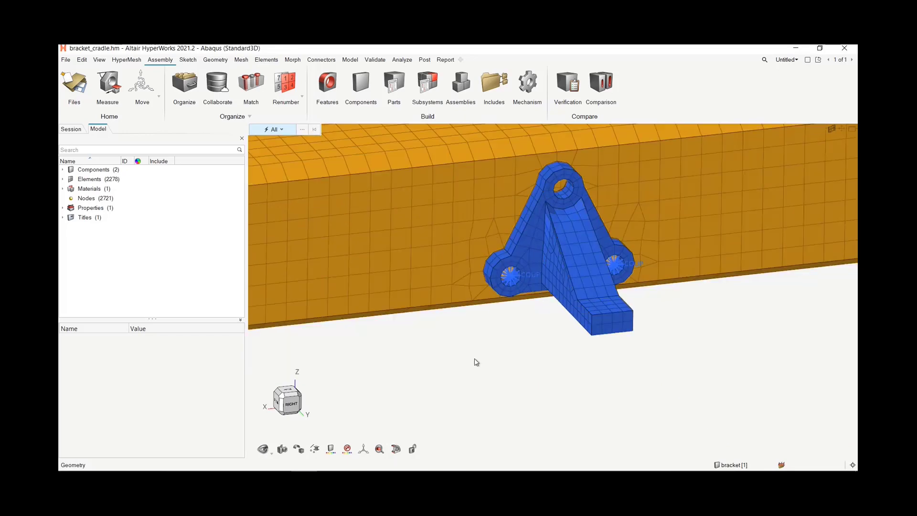
scroll(453, 373, "down", 5)
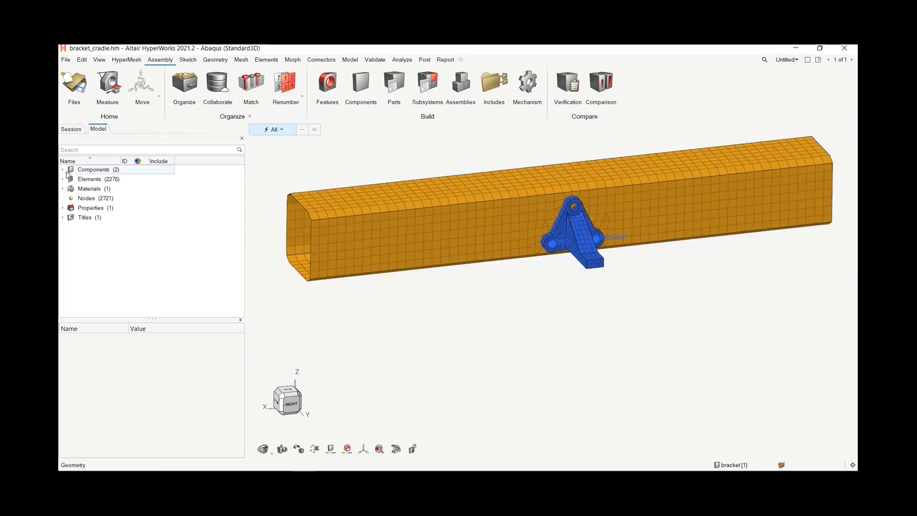
- Review the model's components, the aluminum material and the bracket solid section property
left_click(64, 170)
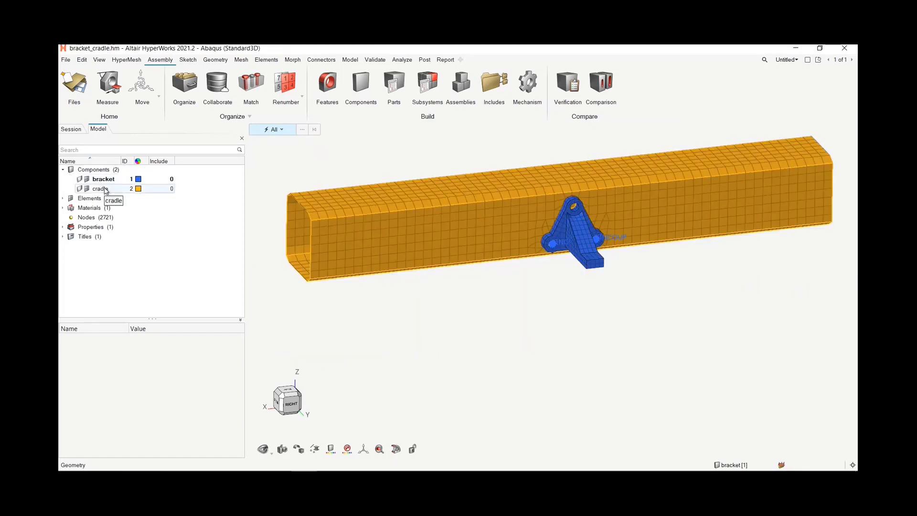
left_click(62, 207)
left_click(70, 217)
left_click(96, 228)
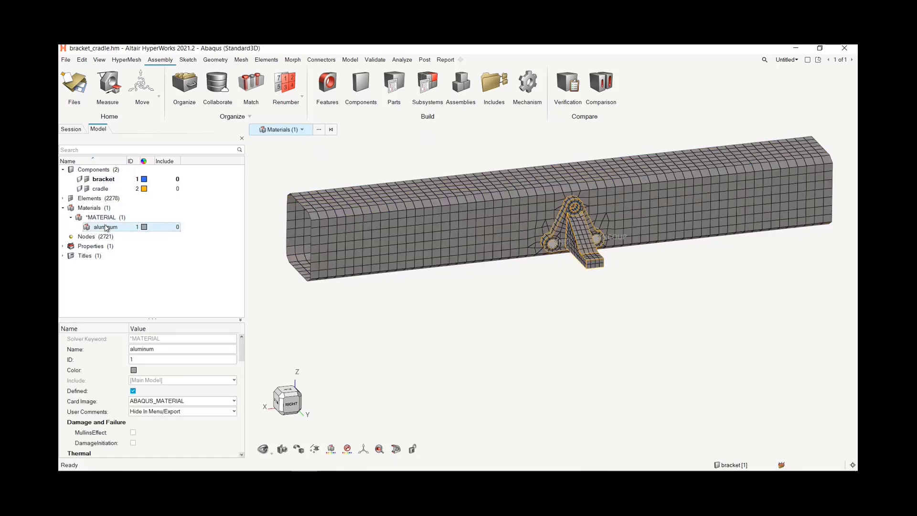
left_click(133, 283)
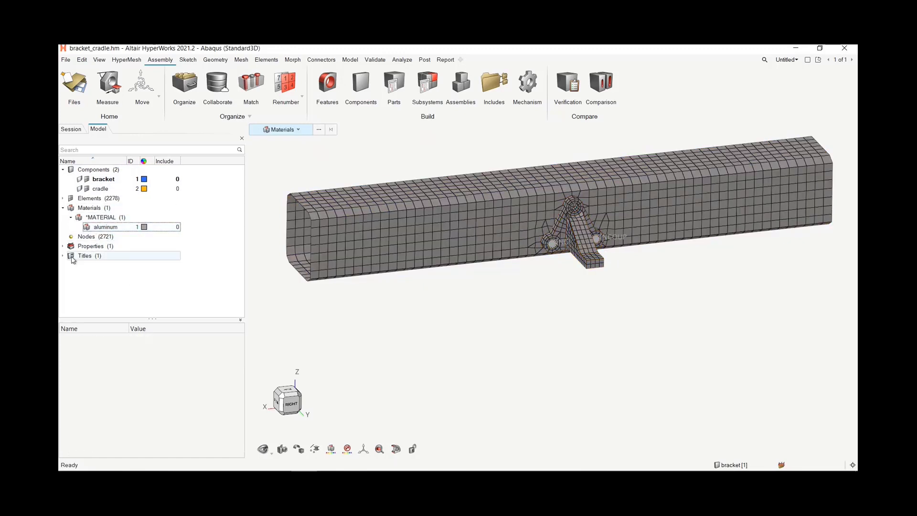
left_click(63, 246)
left_click(71, 255)
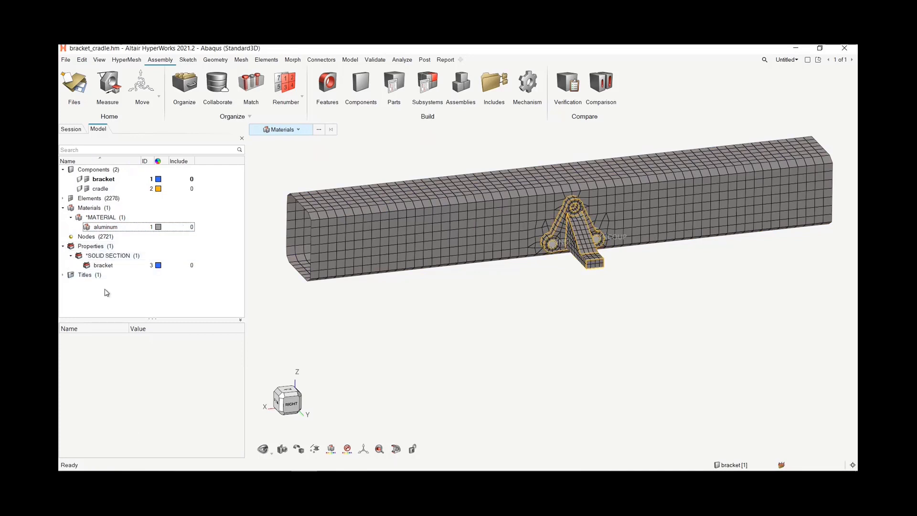
left_click(112, 266)
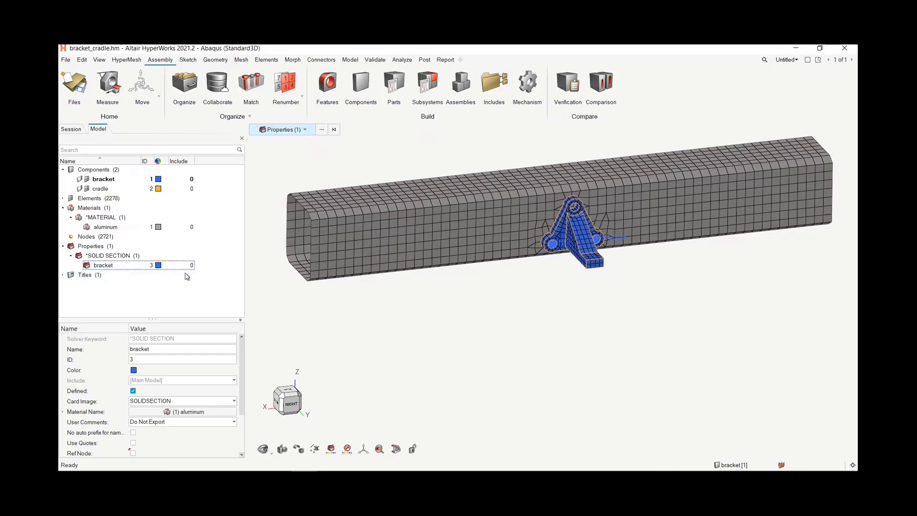
left_click(187, 276)
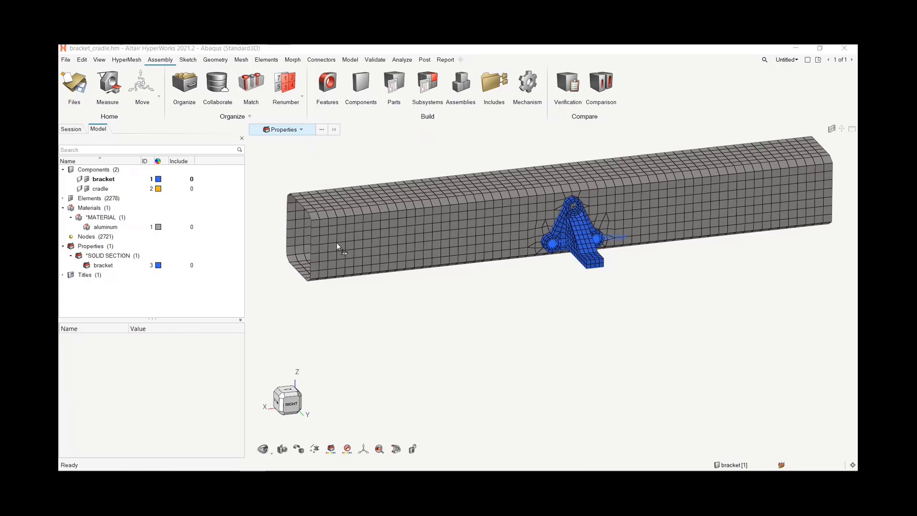
left_click(230, 210)
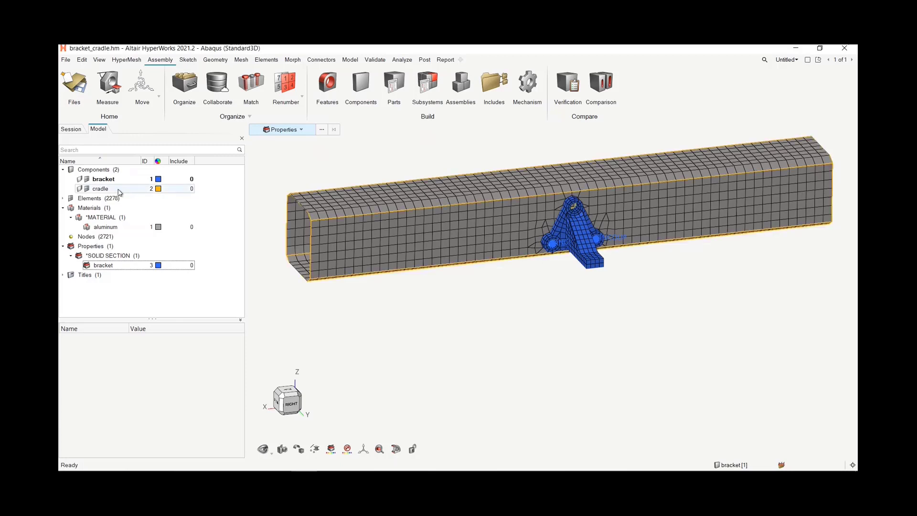
- Check the property and material assignments of the bracket and cradle components
left_click(106, 179)
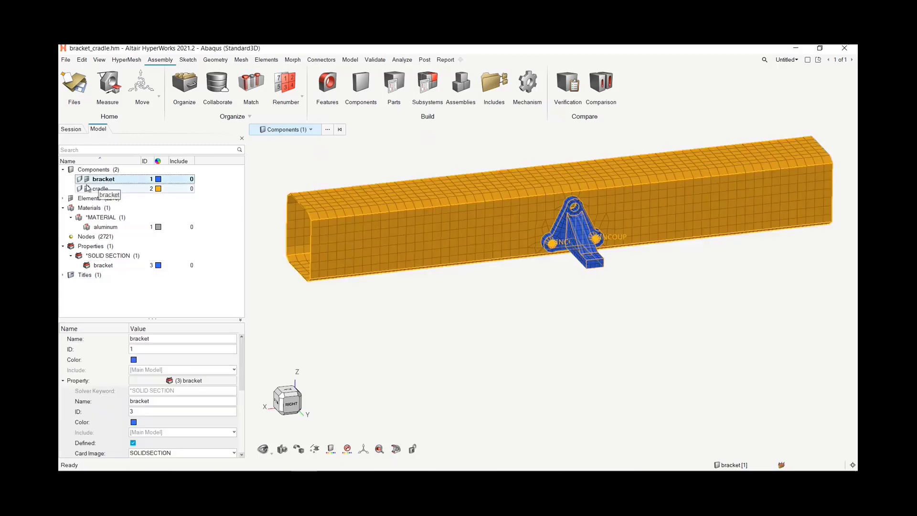
left_click(62, 381)
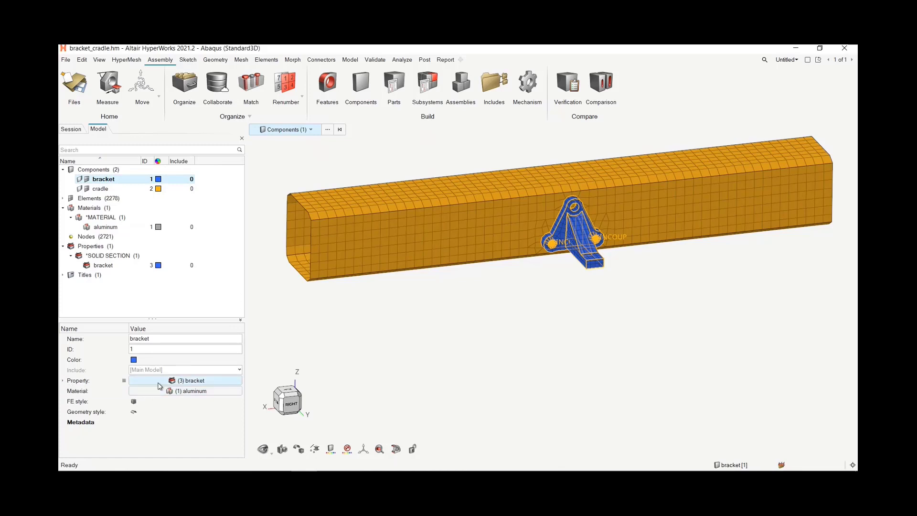
left_click(63, 381)
scroll(159, 380, "down", 3)
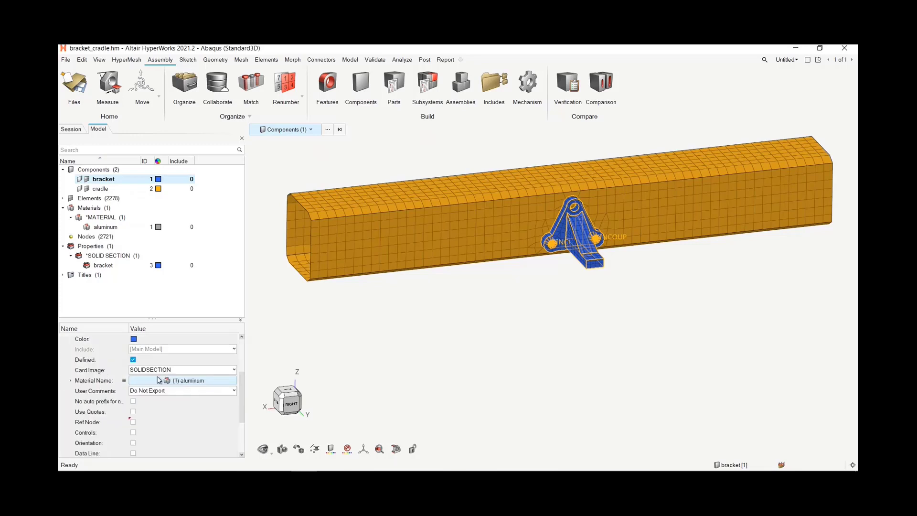
scroll(159, 380, "up", 3)
left_click(64, 381)
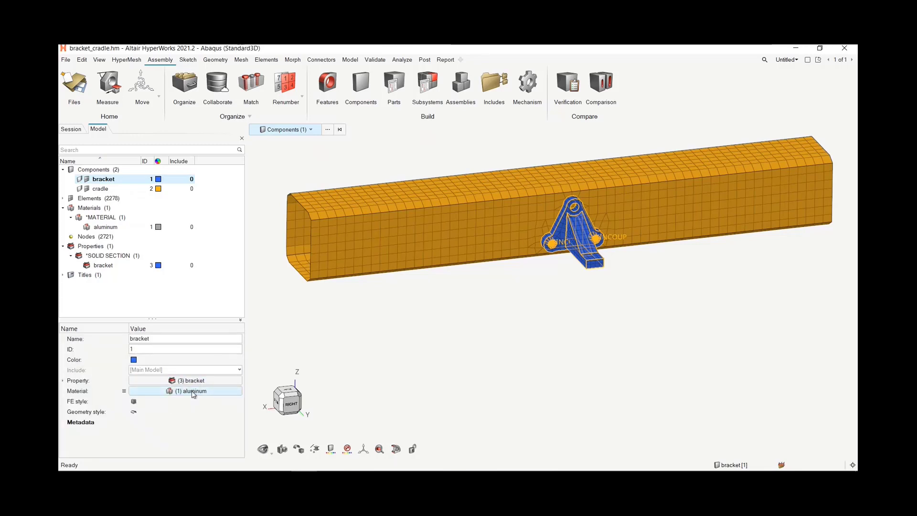
left_click(109, 191)
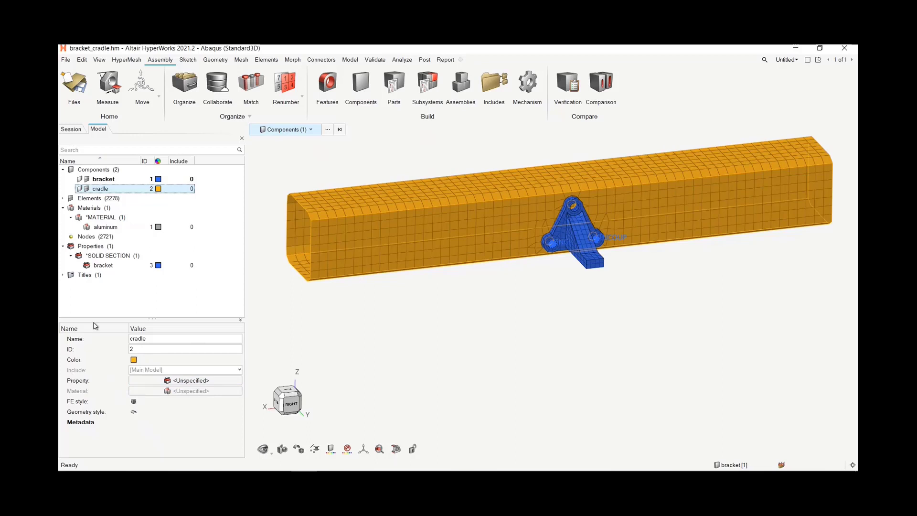
right_click(125, 303)
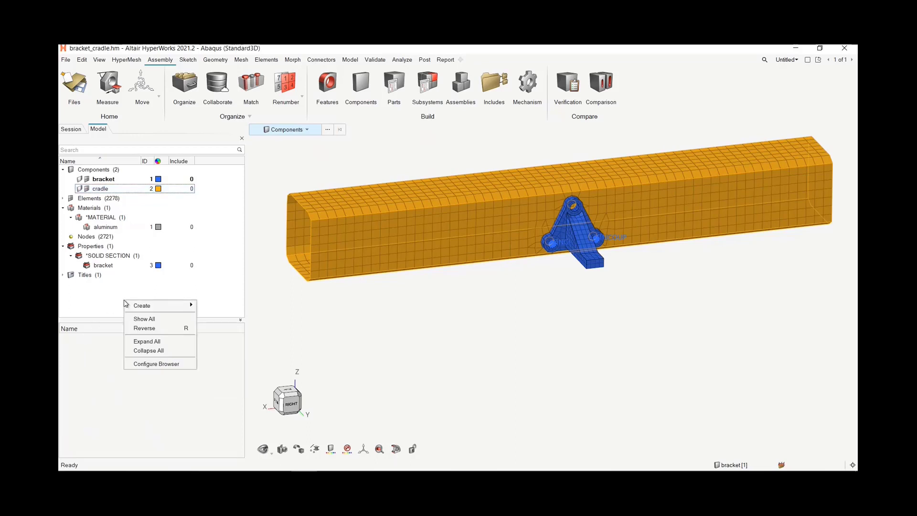
mouse_move(146, 305)
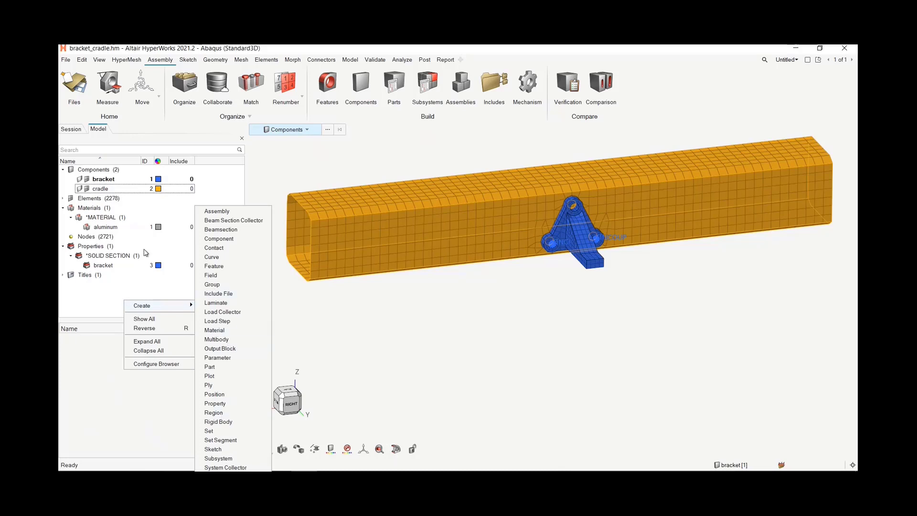
left_click(221, 258)
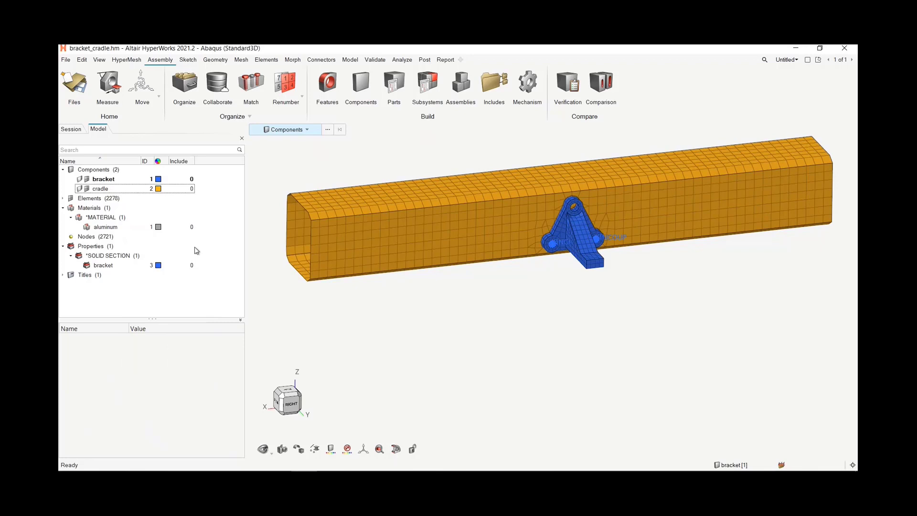
- Create a new property directly from the cradle component's property assignment
left_click(103, 188)
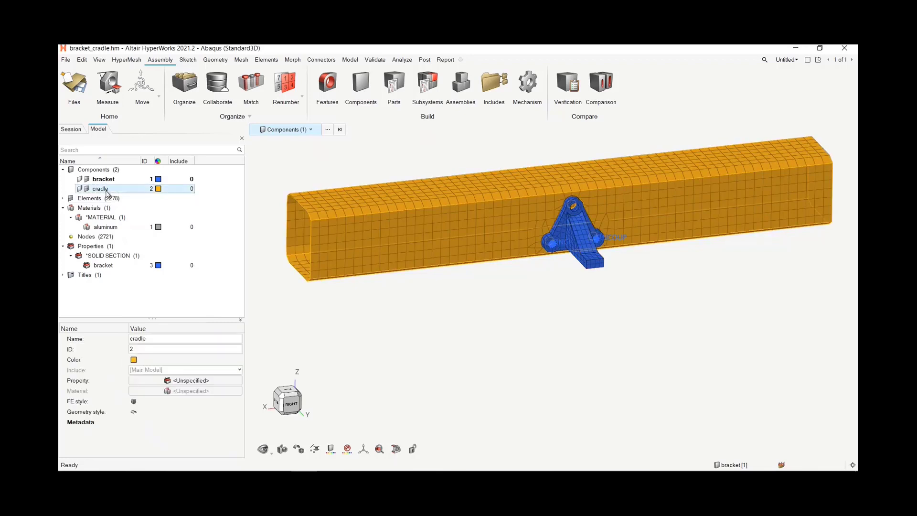
right_click(81, 383)
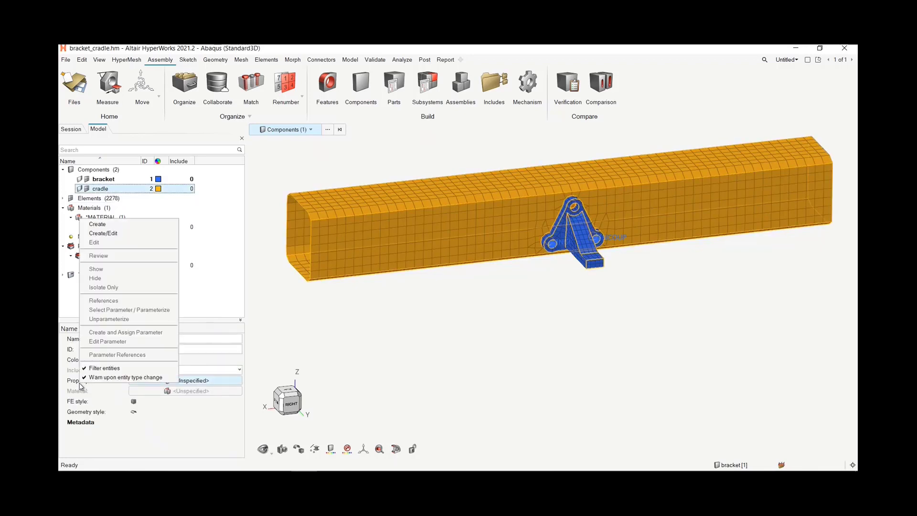
left_click(133, 228)
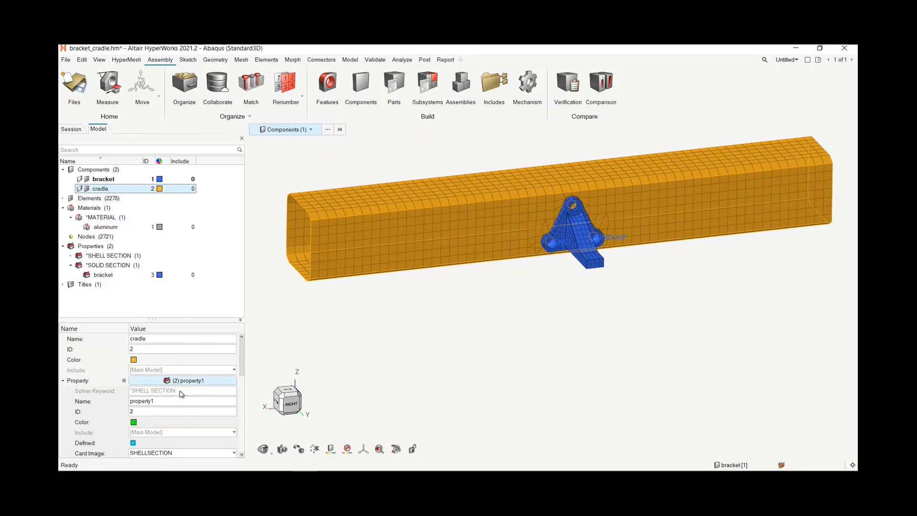
- Enlarge the area showing the cradle's attributes and rename its new shell section property to shell_2.5
left_click_drag(246, 355, 300, 356)
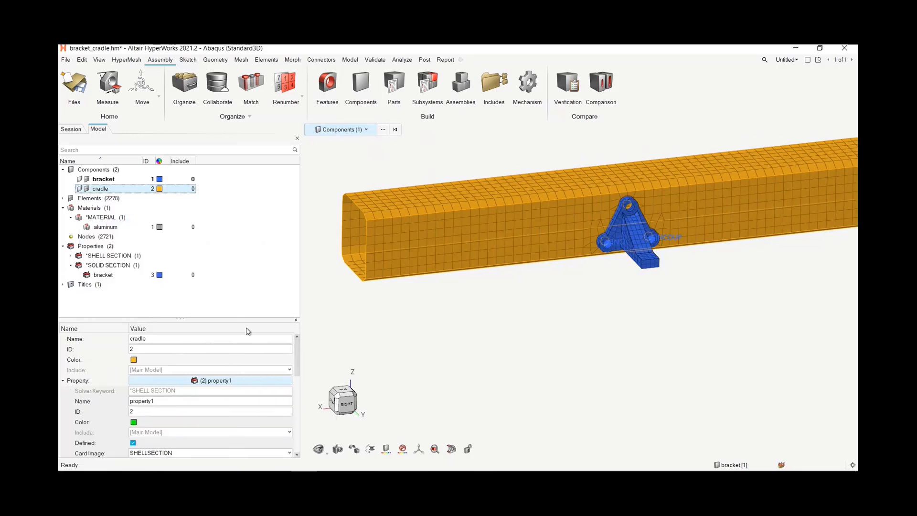
left_click_drag(181, 319, 187, 239)
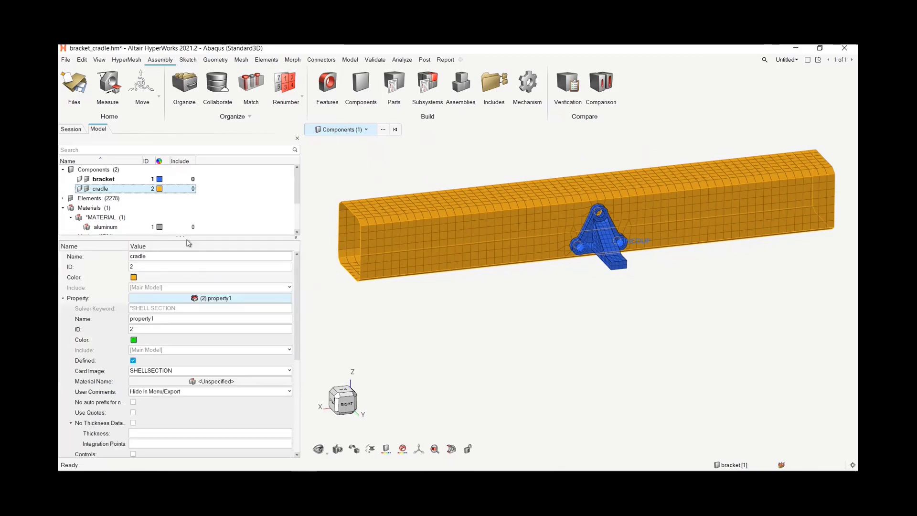
double_click(163, 319)
type("sh")
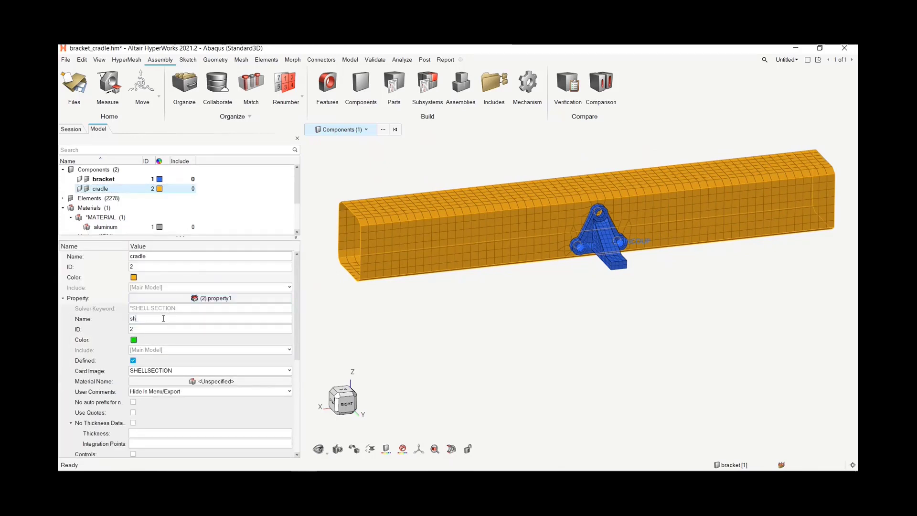
type("ell_2.5")
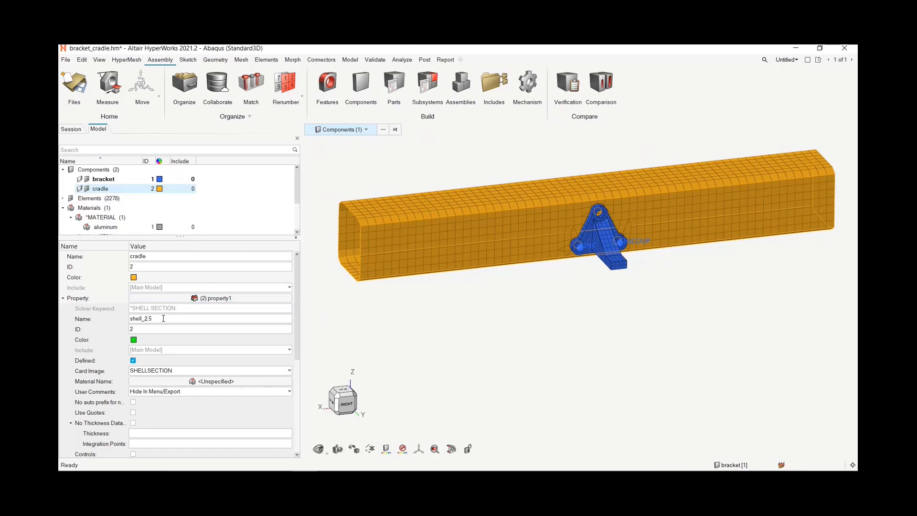
key("Return")
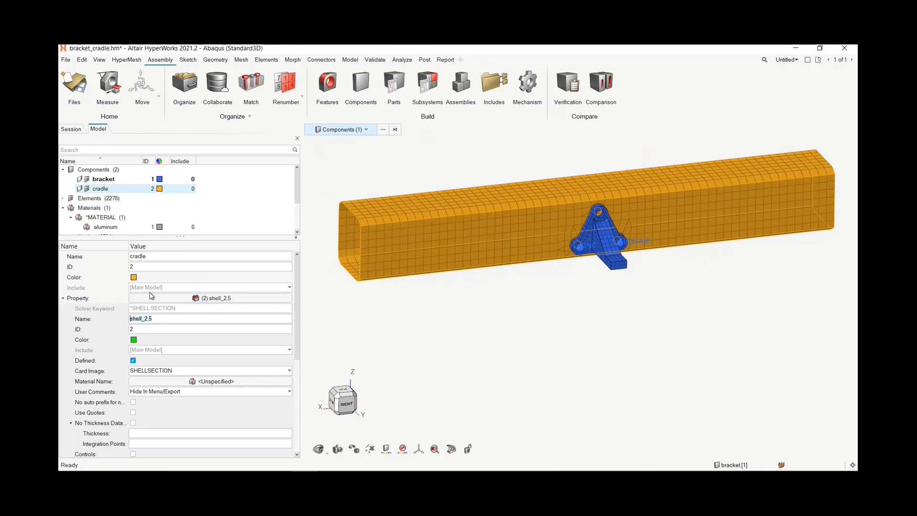
- Set the thickness of the cradle's shell_2.5 property to 2.5
left_click(146, 433)
type("2.5")
key("Return")
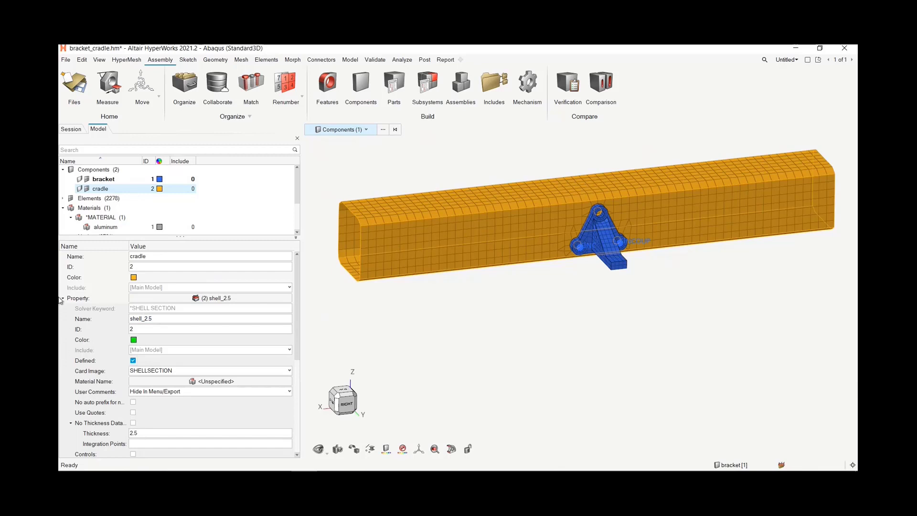
left_click(205, 382)
left_click(263, 391)
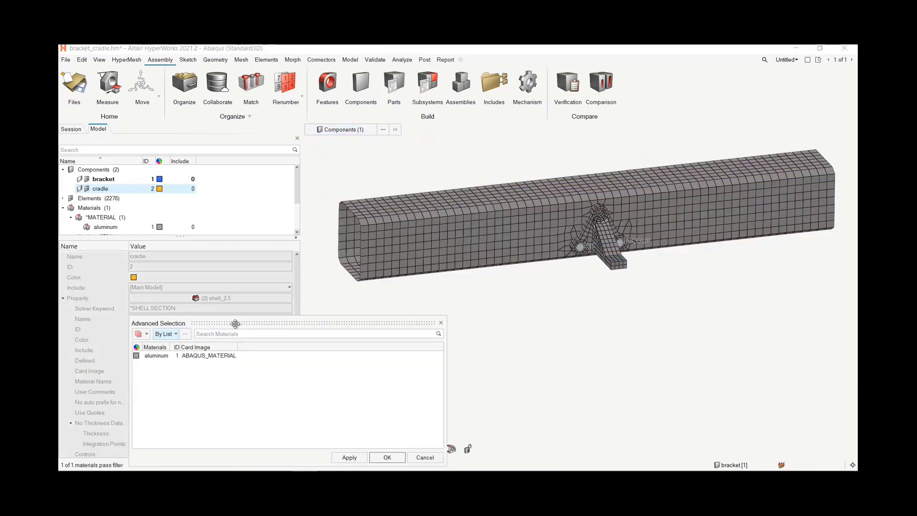
left_click(442, 324)
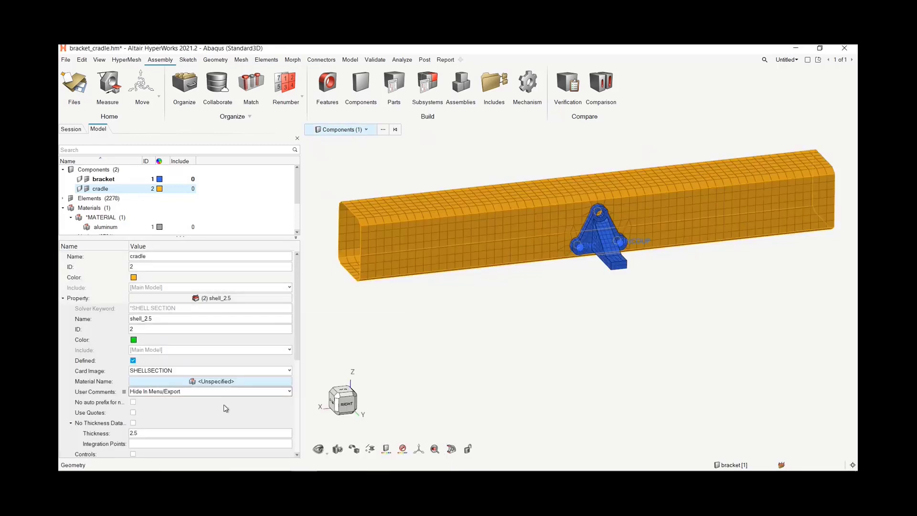
- Create a new material directly from the shell_2.5 property's material assignment and enable its isotropic elastic data
right_click(104, 386)
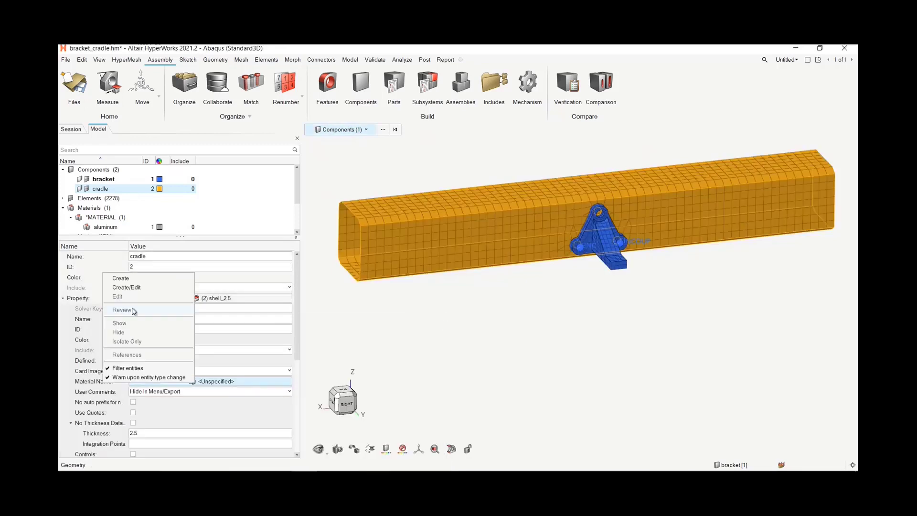
left_click(139, 285)
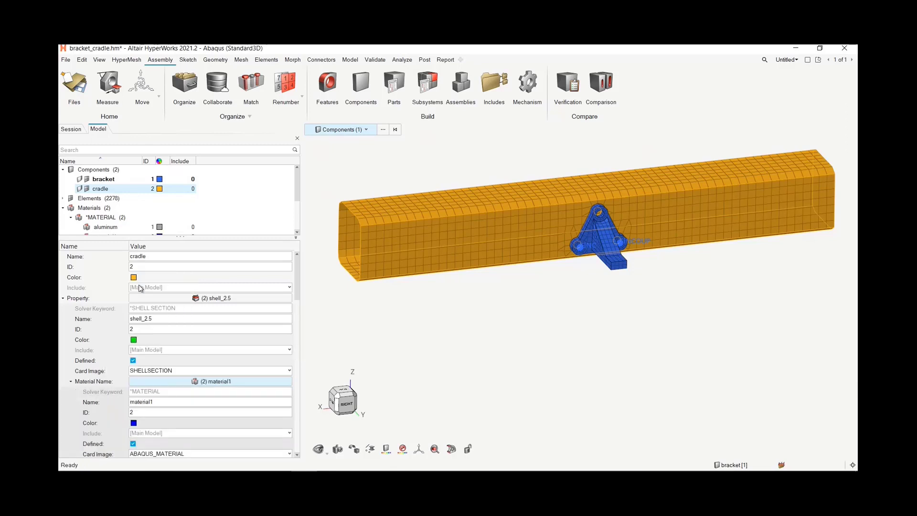
scroll(180, 340, "down", 3)
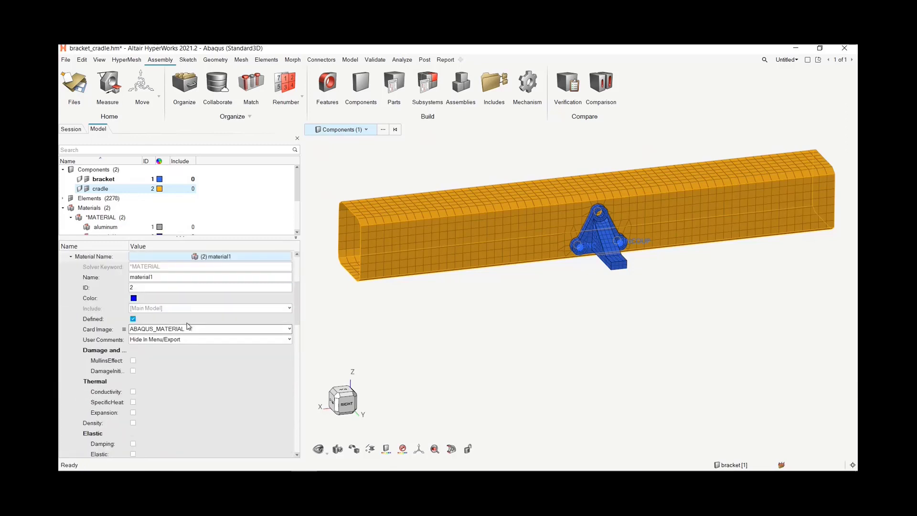
scroll(173, 357, "down", 3)
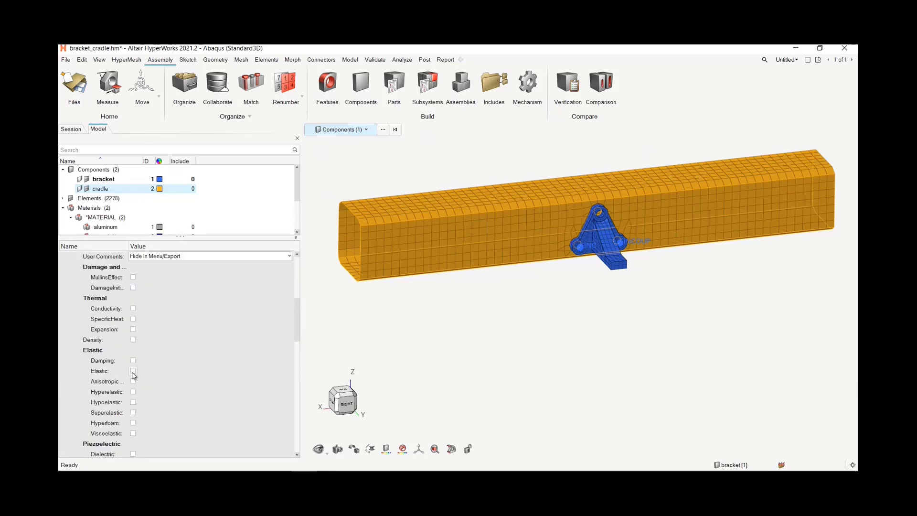
left_click(133, 371)
scroll(144, 378, "down", 3)
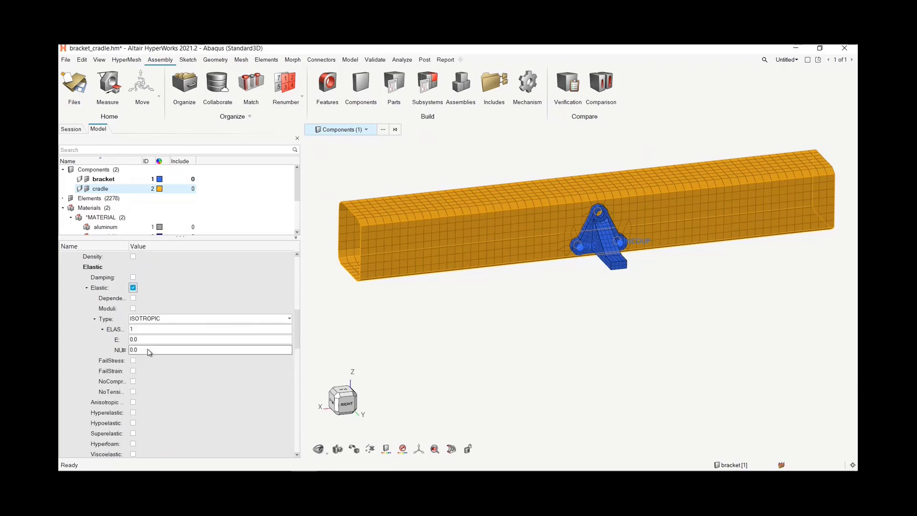
- Set the new material's elastic modulus E to 200 and fill in its Poisson's ratio NU
left_click(146, 340)
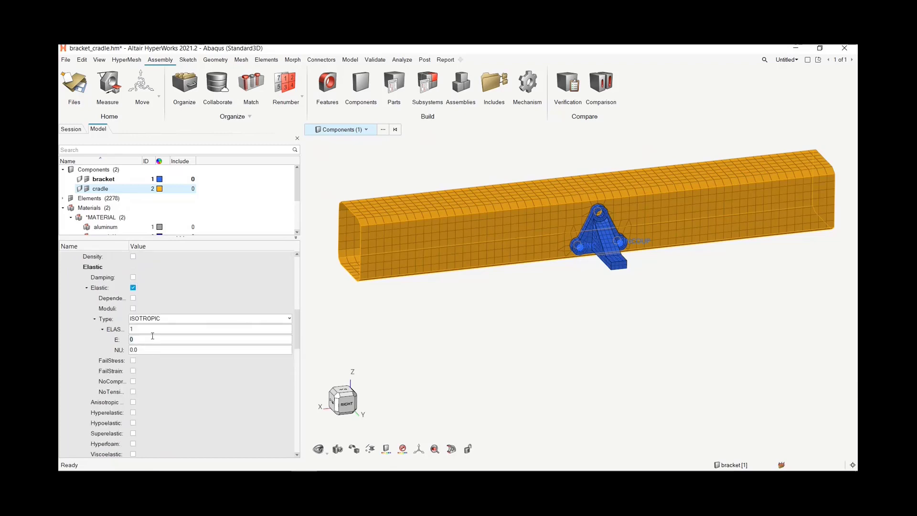
type("200")
key("Return")
left_click(156, 349)
key("Return")
- Collapse the nested material and property details in the cradle component's attributes
left_click_drag(294, 328, 293, 308)
left_click(70, 330)
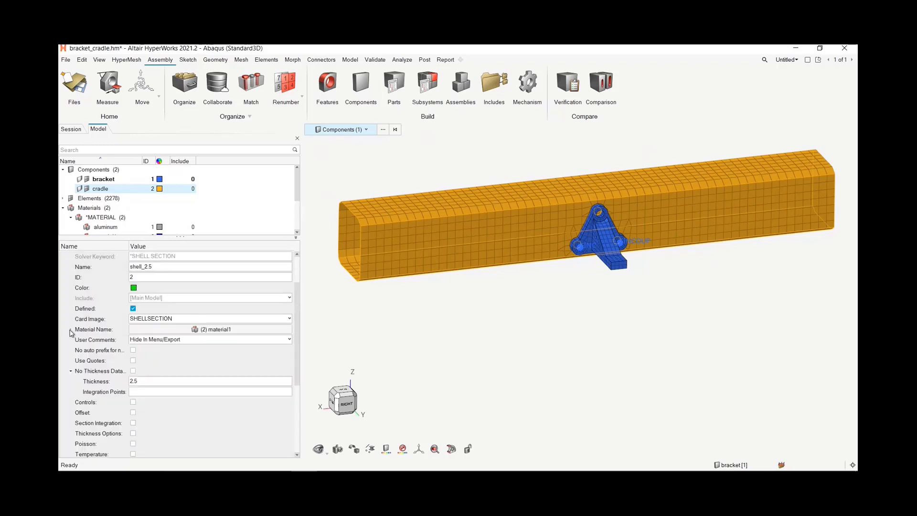
scroll(139, 328, "up", 3)
left_click(63, 300)
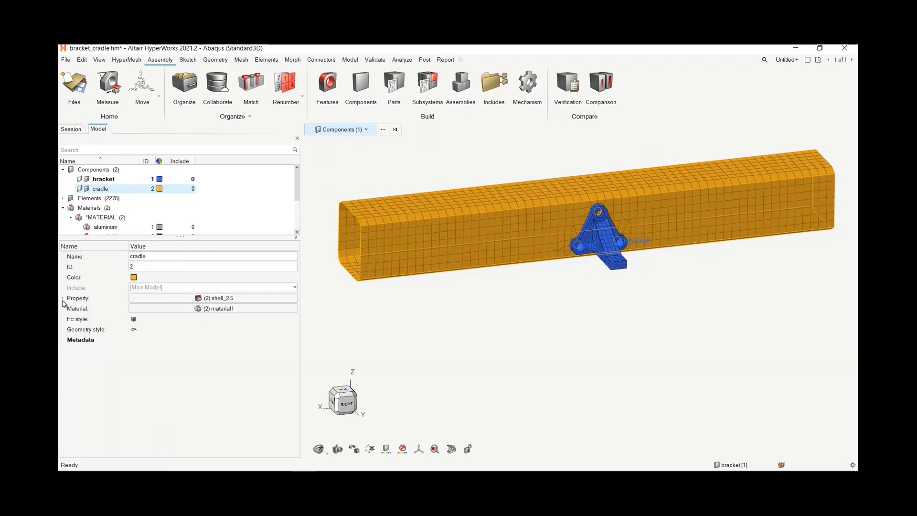
- Check the new material and shell section property in the model's entity list and clear the cradle selection
left_click_drag(297, 179, 297, 196)
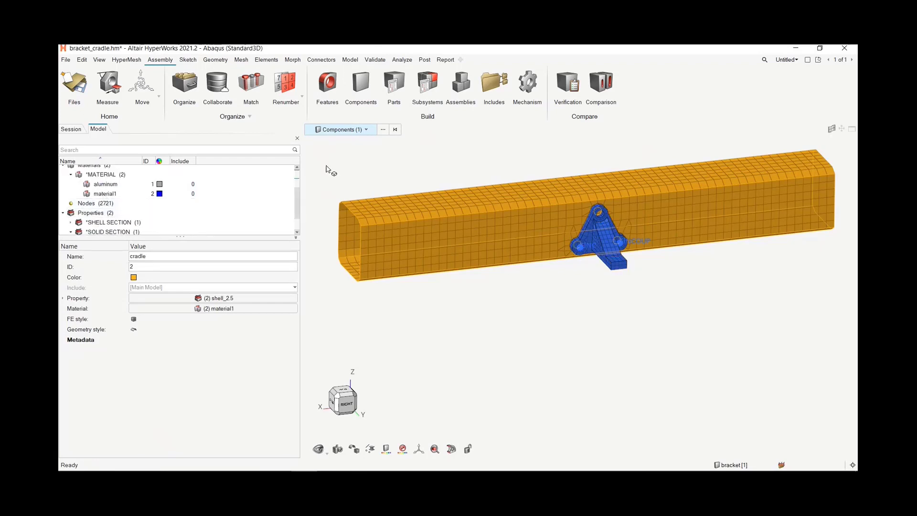
scroll(115, 200, "down", 1)
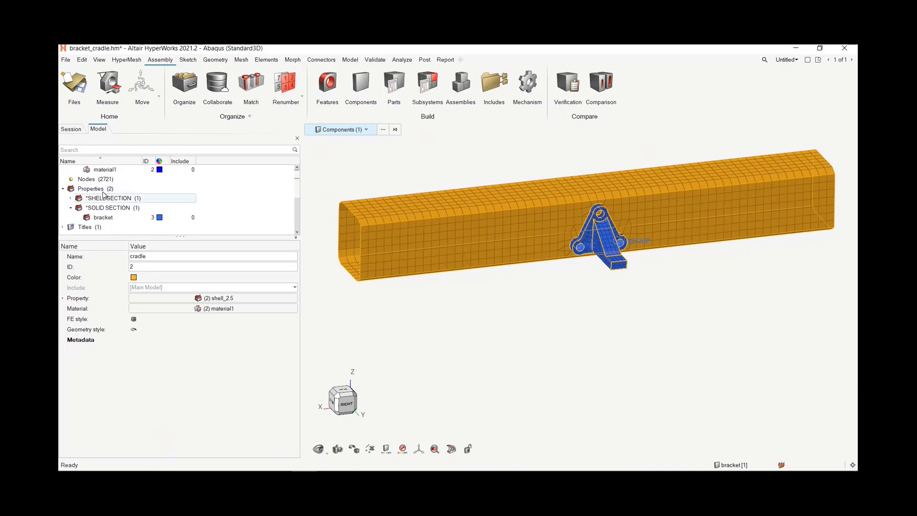
double_click(104, 198)
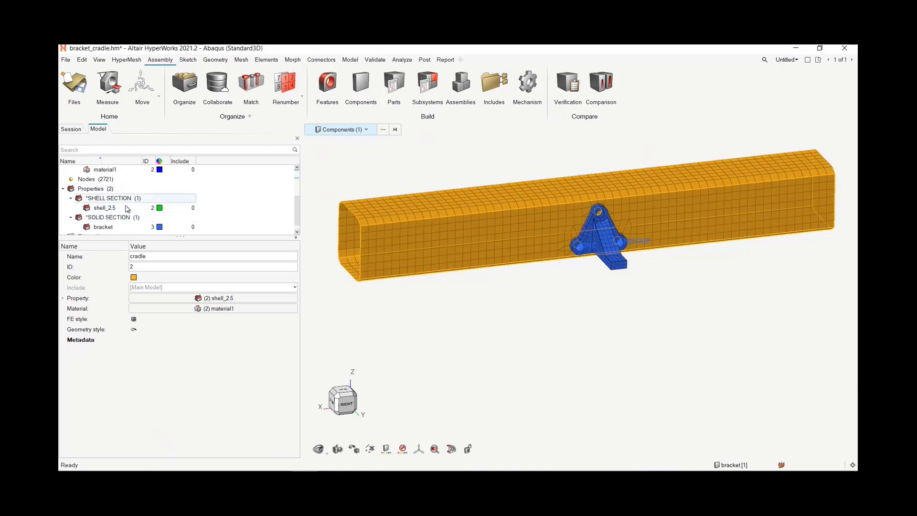
double_click(90, 188)
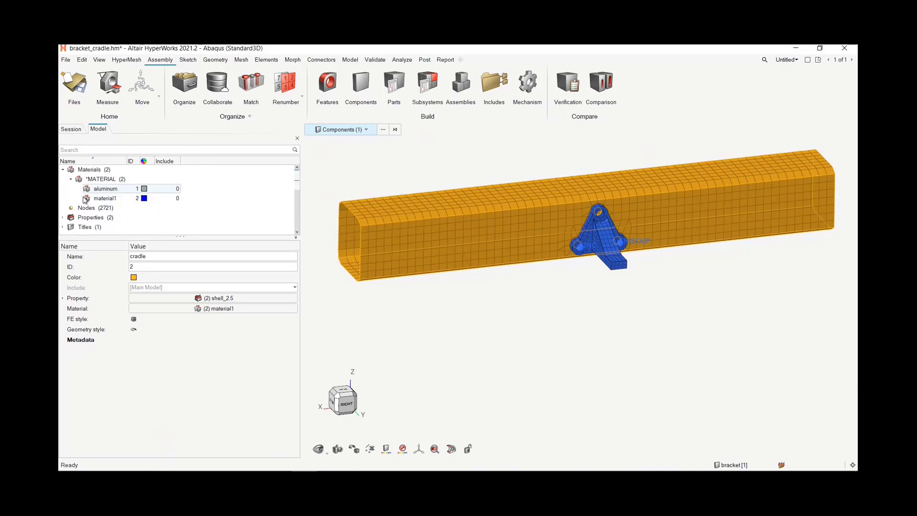
left_click(71, 179)
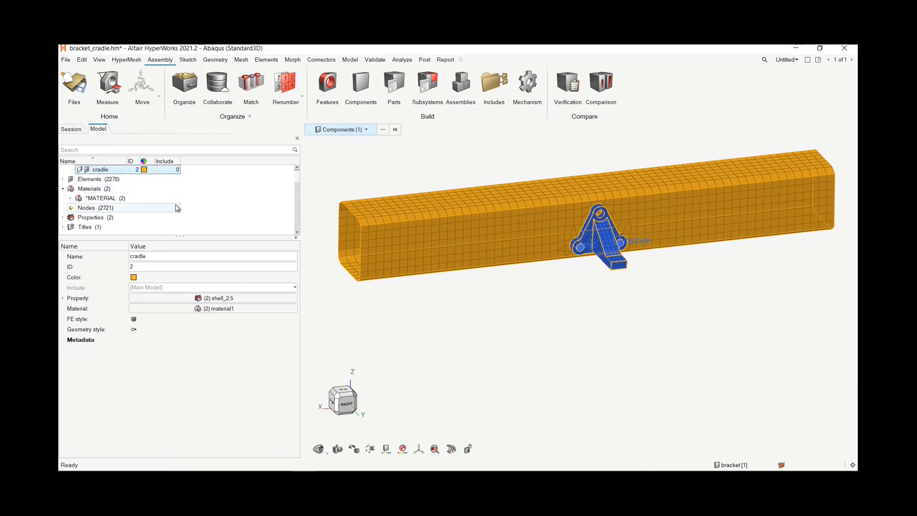
left_click(252, 210)
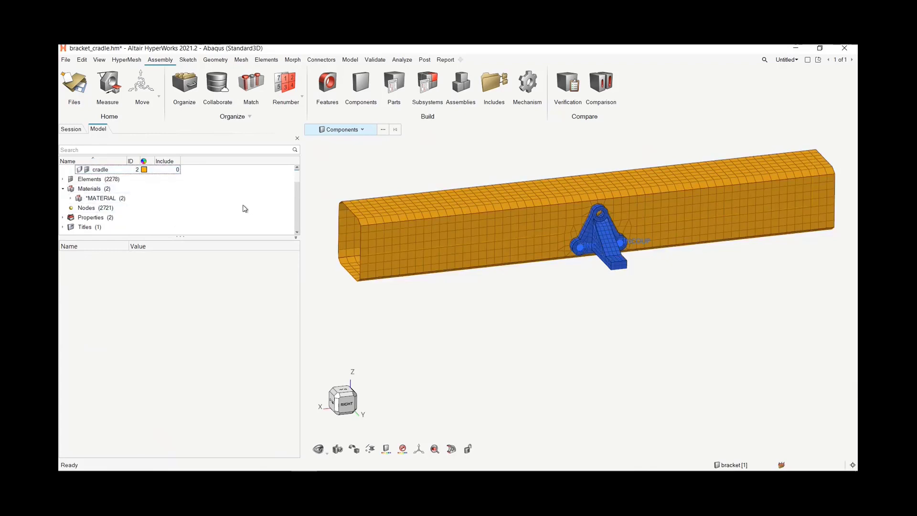
scroll(244, 209, "up", 2)
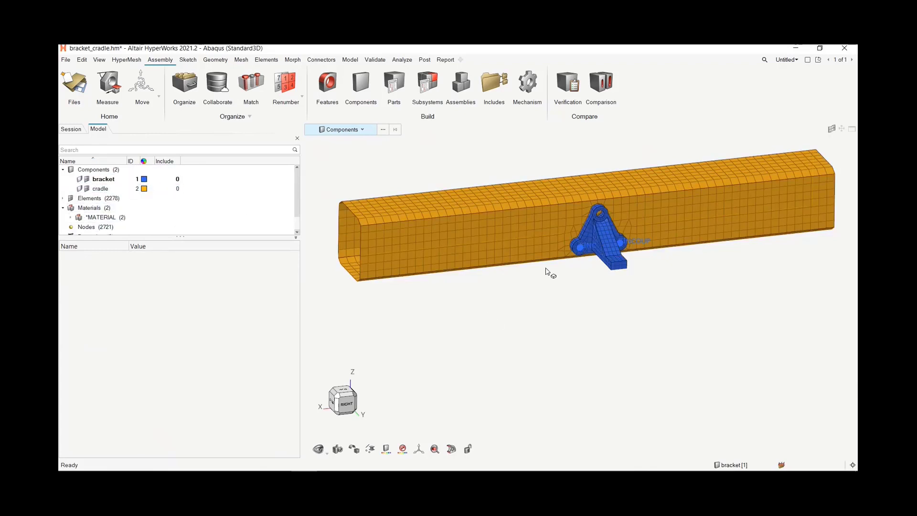
- Create a new component named rigid_connectors for the coupling elements in the bracket's holes
scroll(589, 256, "up", 6)
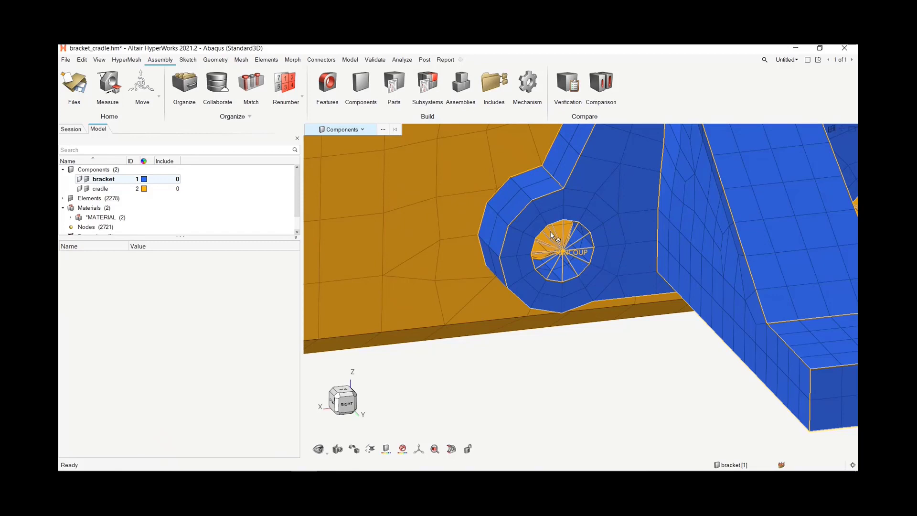
left_click(97, 171)
right_click(98, 173)
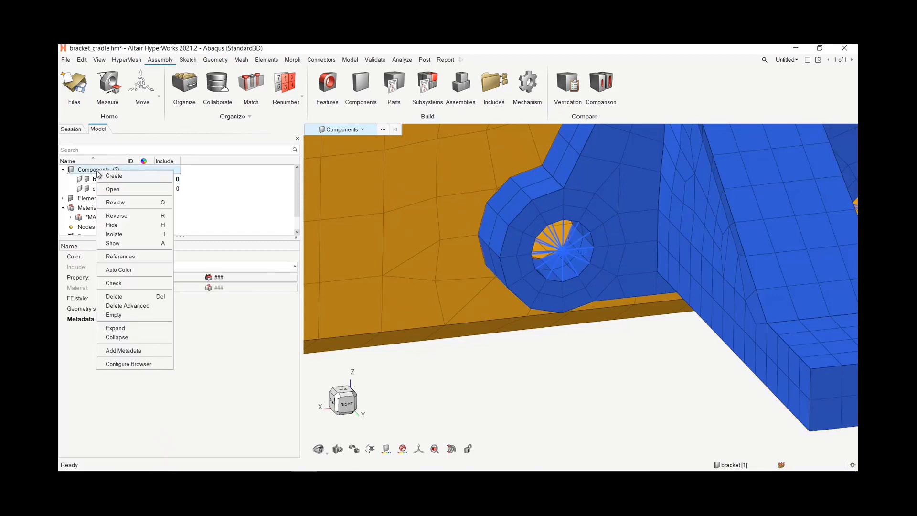
left_click(110, 176)
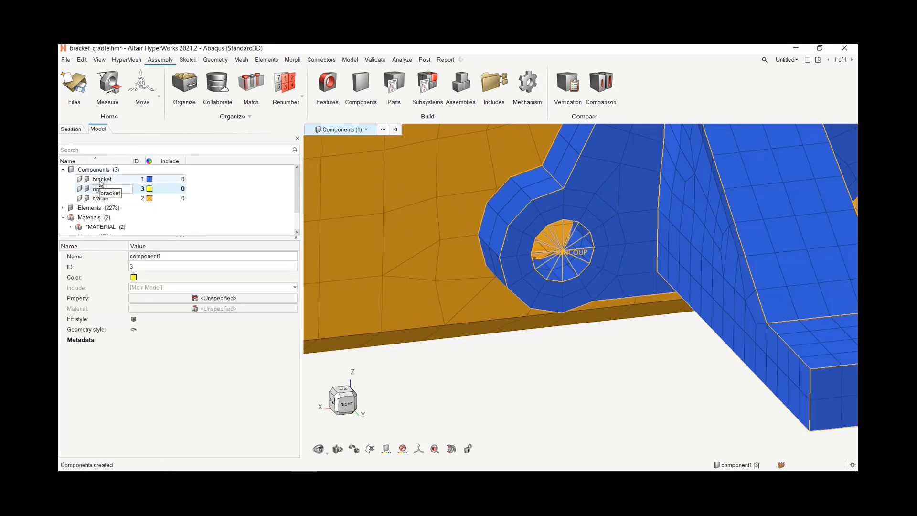
type("rigid_connectors")
key("Return")
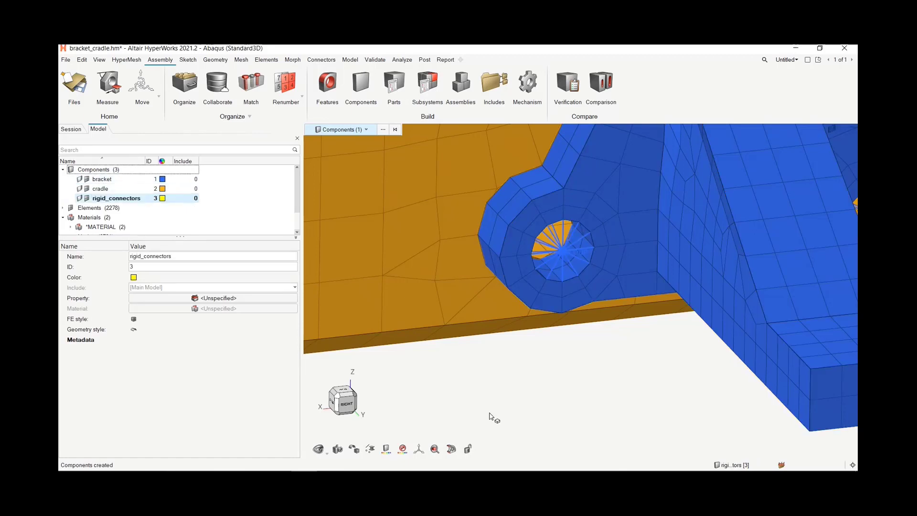
- Organize the two KINCOUP elements in the bracket's lower holes into the rigid_connectors component
scroll(569, 344, "down", 3)
right_click_drag(591, 368, 542, 356)
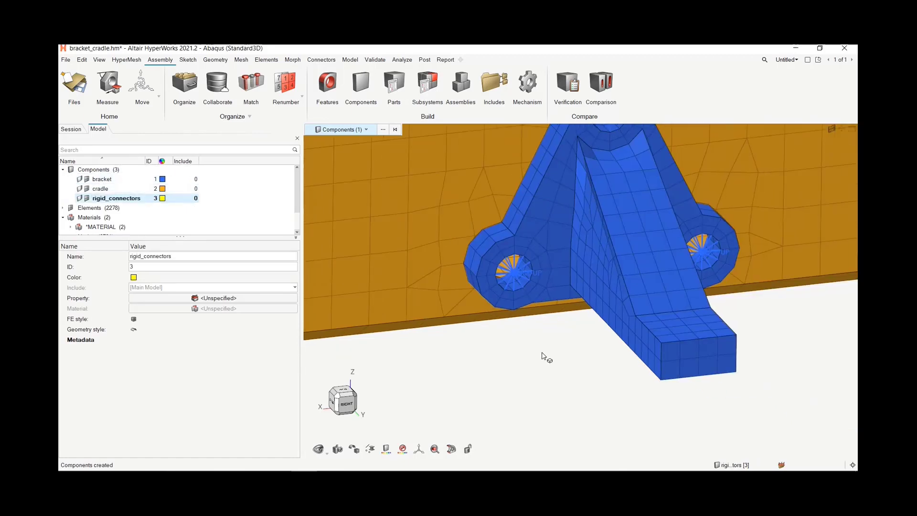
left_click(186, 85)
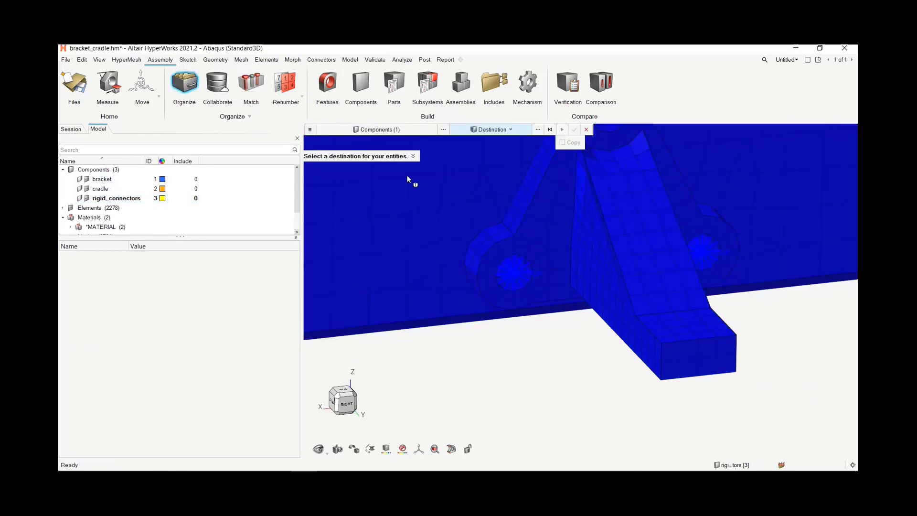
left_click(402, 129)
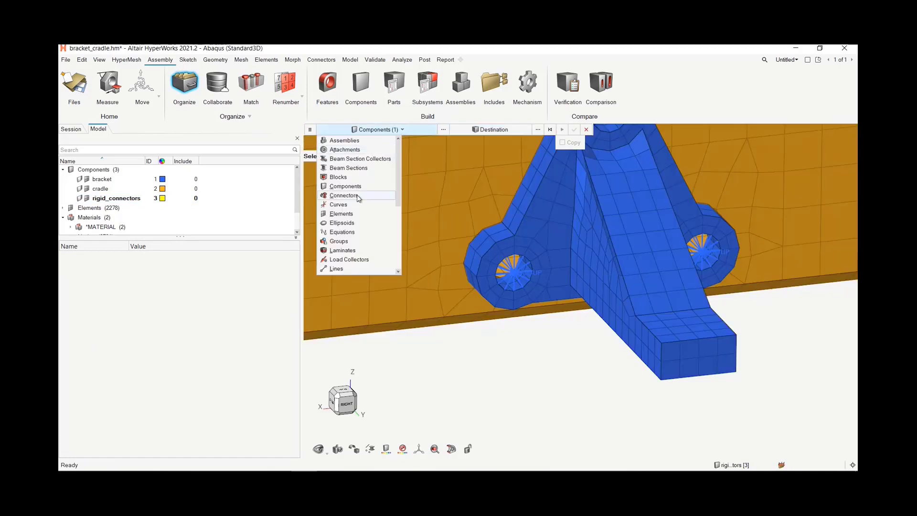
left_click(357, 213)
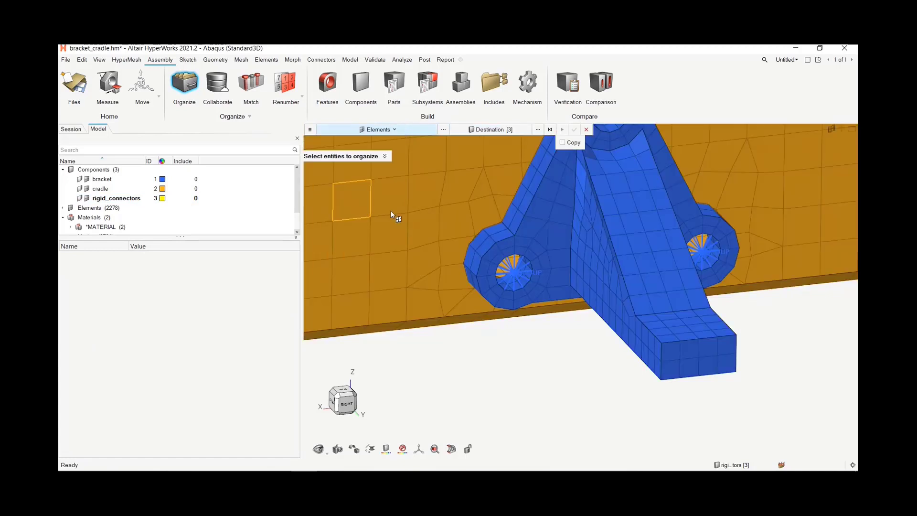
left_click(518, 277)
left_click(704, 254)
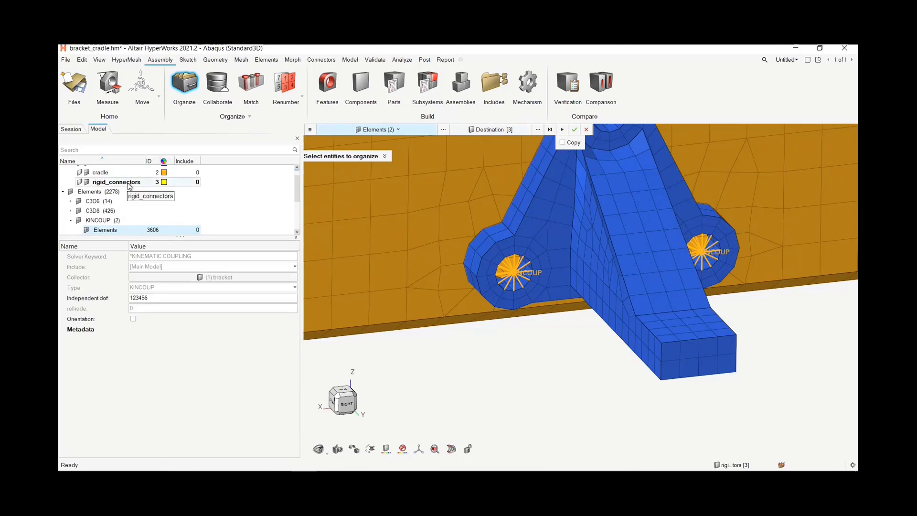
left_click(478, 131)
left_click(539, 130)
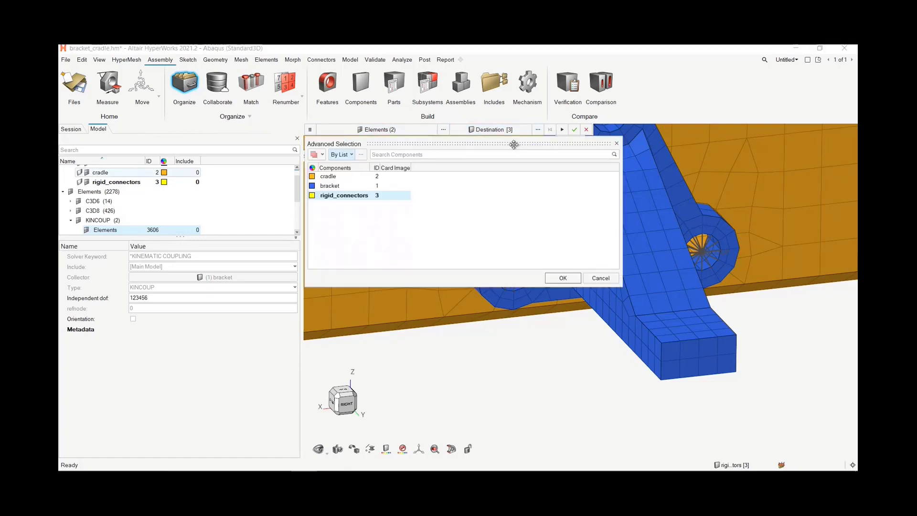
left_click(560, 278)
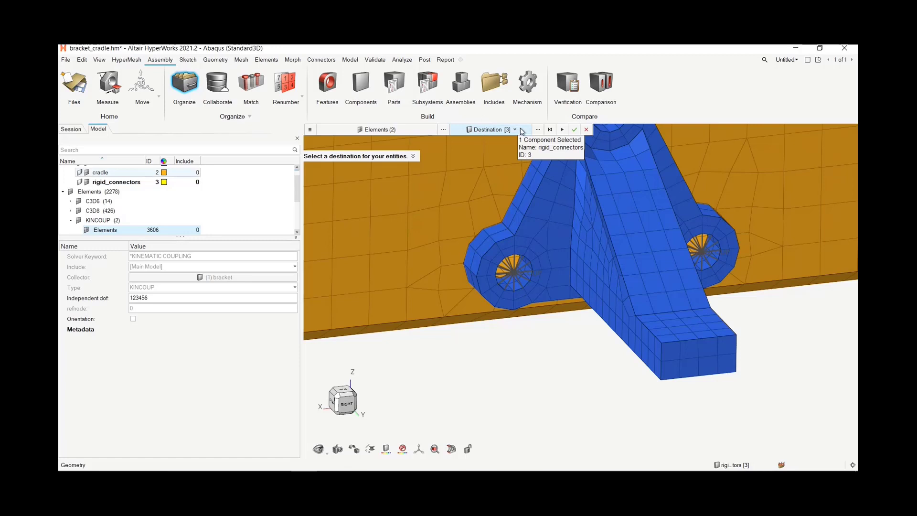
left_click(515, 129)
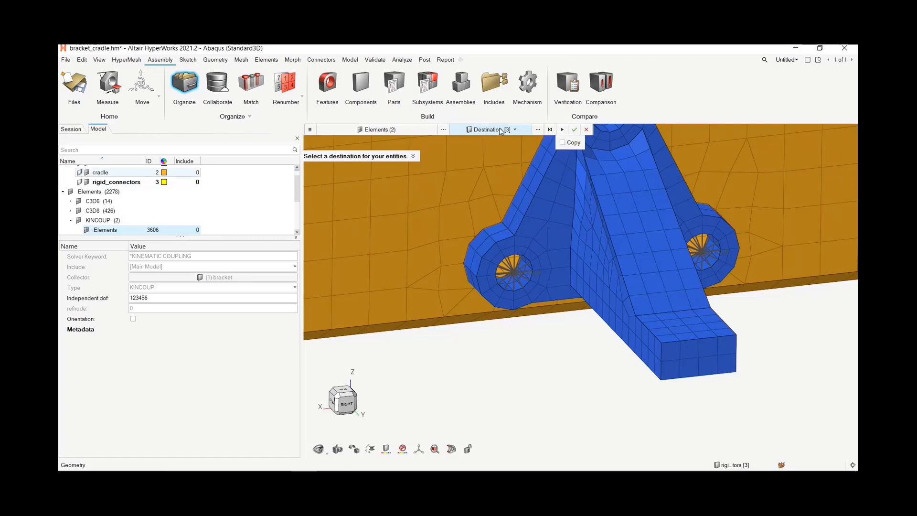
left_click(575, 131)
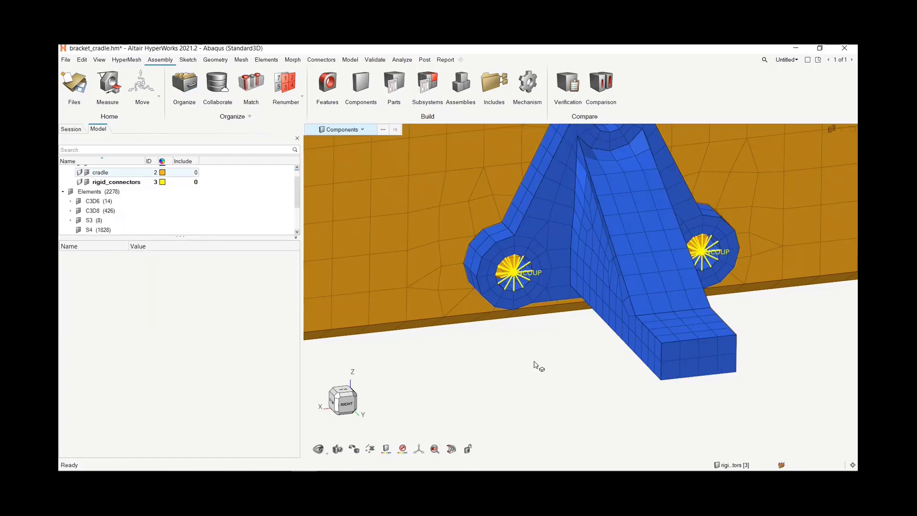
- Examine the coupling elements in the bracket's lower holes and inspect its upper hole up close
scroll(534, 361, "down", 4)
right_click_drag(536, 363, 493, 343)
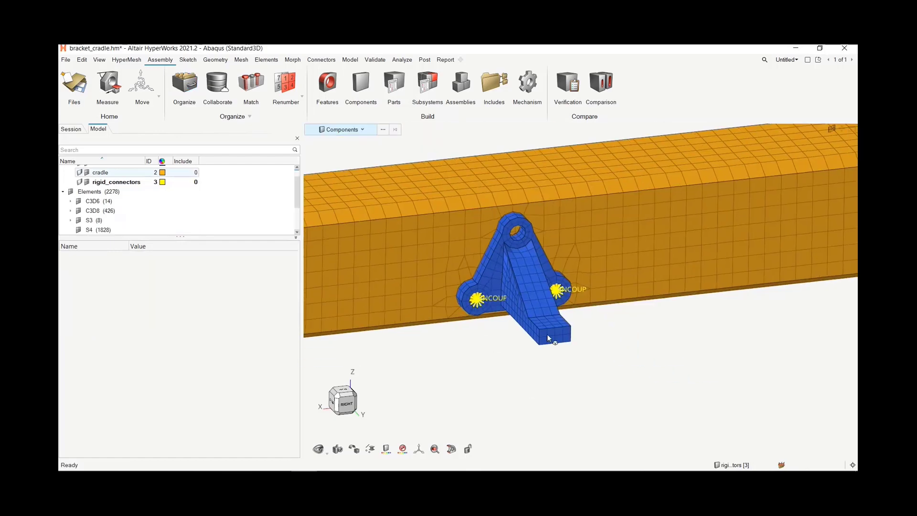
scroll(511, 233, "up", 3)
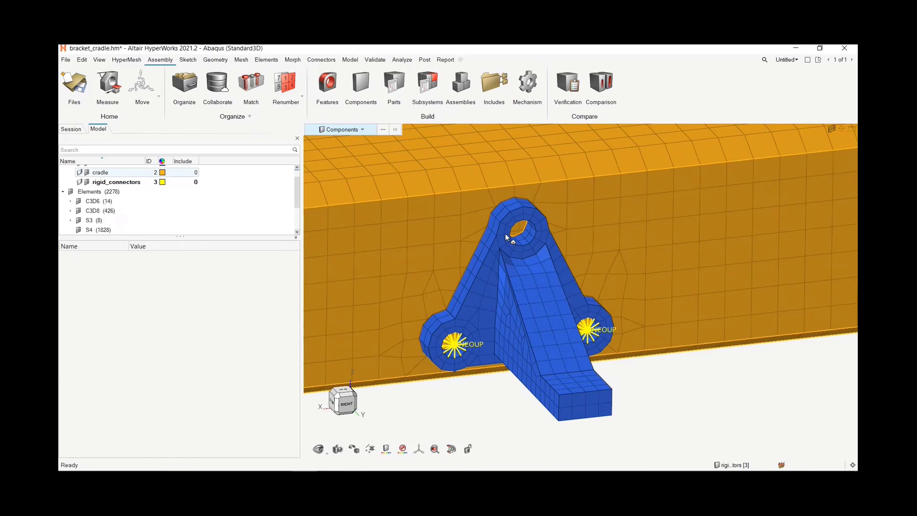
scroll(505, 233, "up", 2)
scroll(564, 325, "up", 4)
scroll(601, 333, "down", 5)
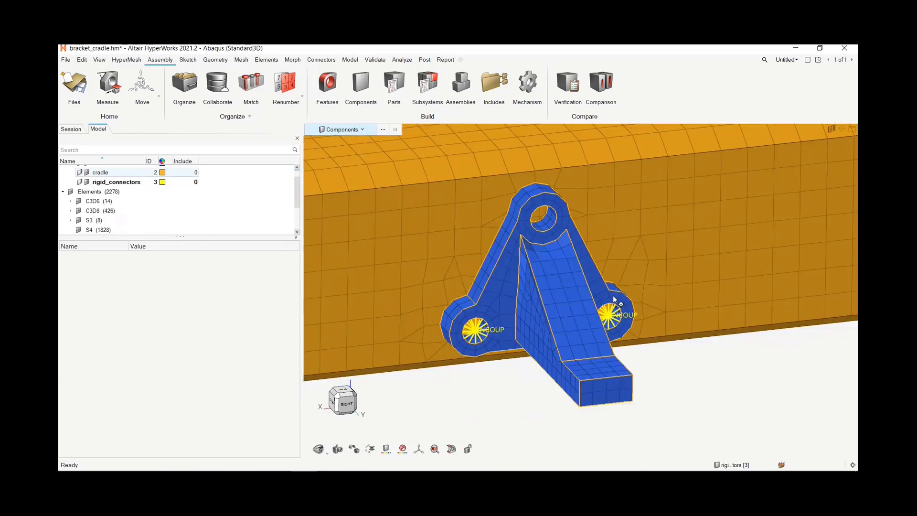
scroll(542, 214, "up", 4)
scroll(540, 211, "up", 1)
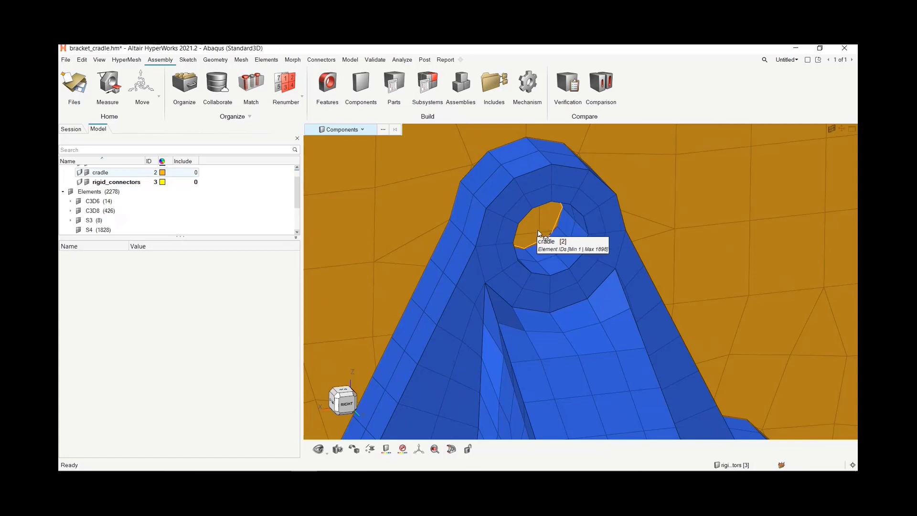
- Start the Rigids tool in create mode and examine the existing KINCOUP element's centre node and spokes in the bracket's lower hole
scroll(523, 229, "down", 3)
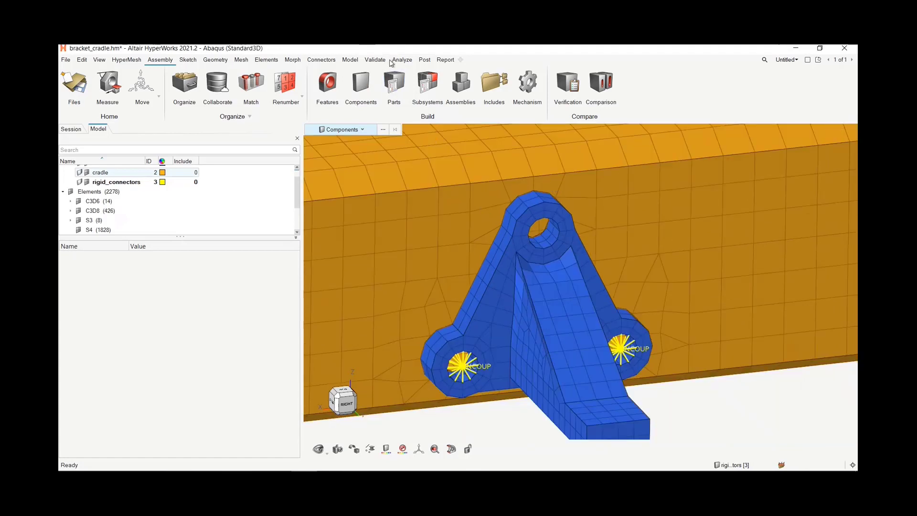
left_click(351, 60)
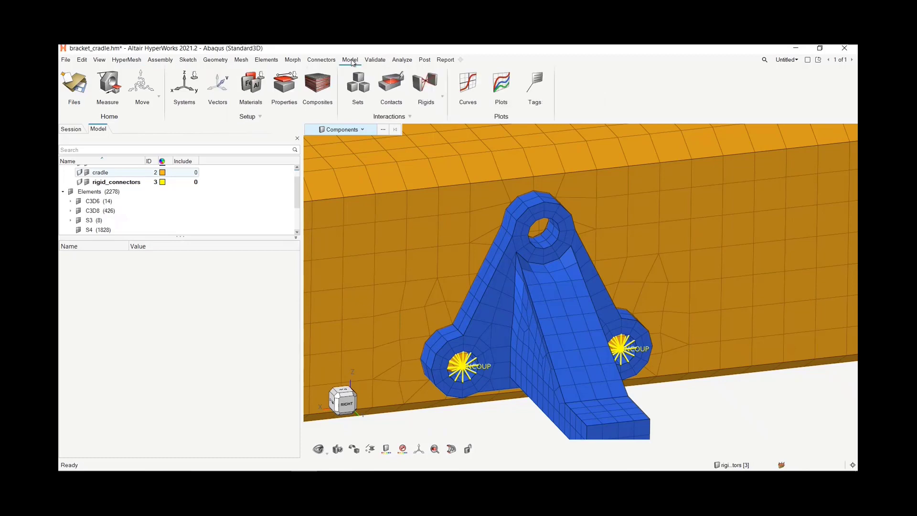
left_click(424, 82)
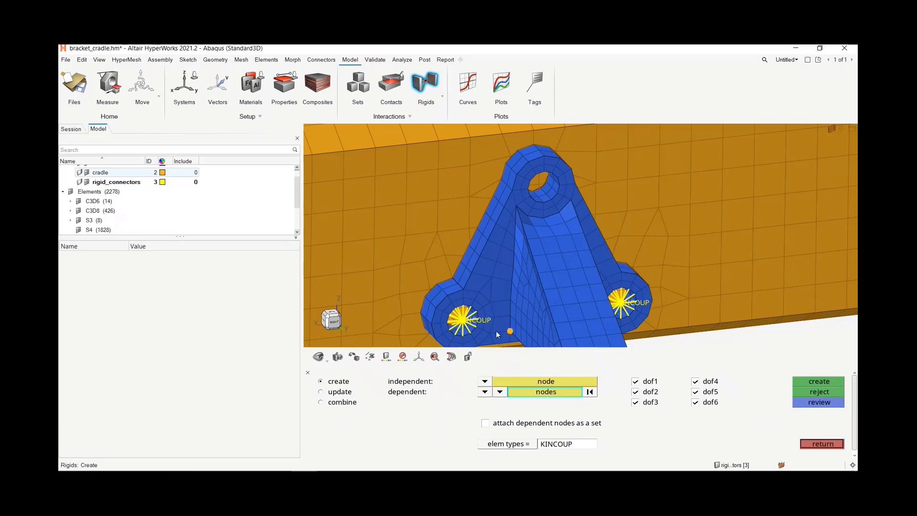
left_click(498, 381)
right_click_drag(459, 317, 510, 229)
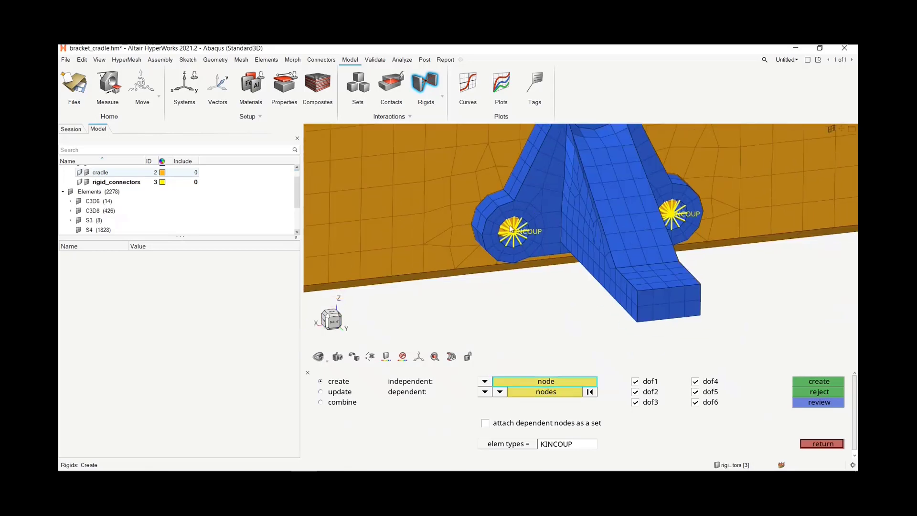
scroll(510, 229, "up", 3)
scroll(510, 228, "up", 3)
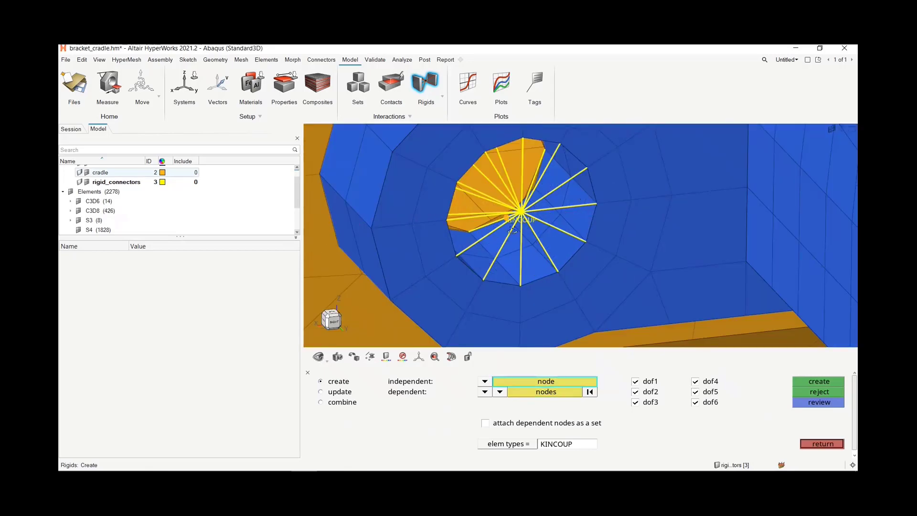
mouse_move(512, 231)
middle_mouse_down()
mouse_move(550, 227)
mouse_move(513, 229)
middle_mouse_up()
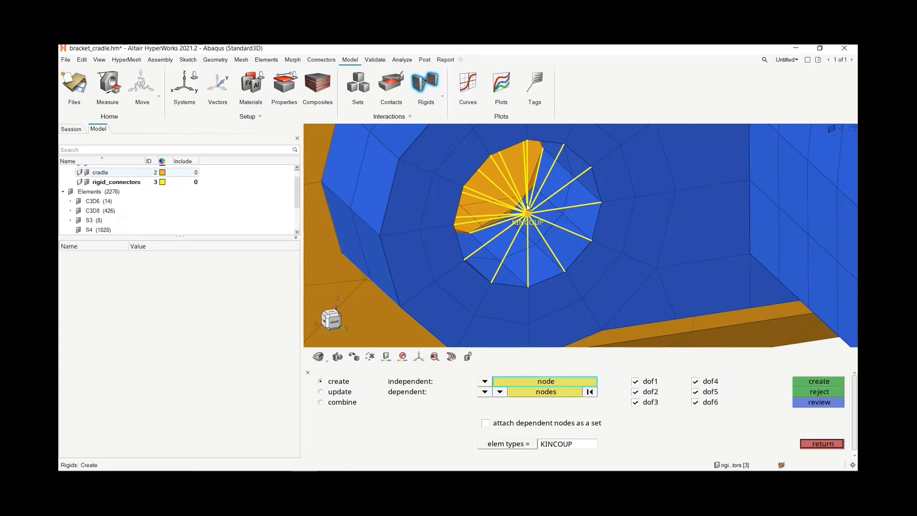
scroll(502, 204, "up", 2)
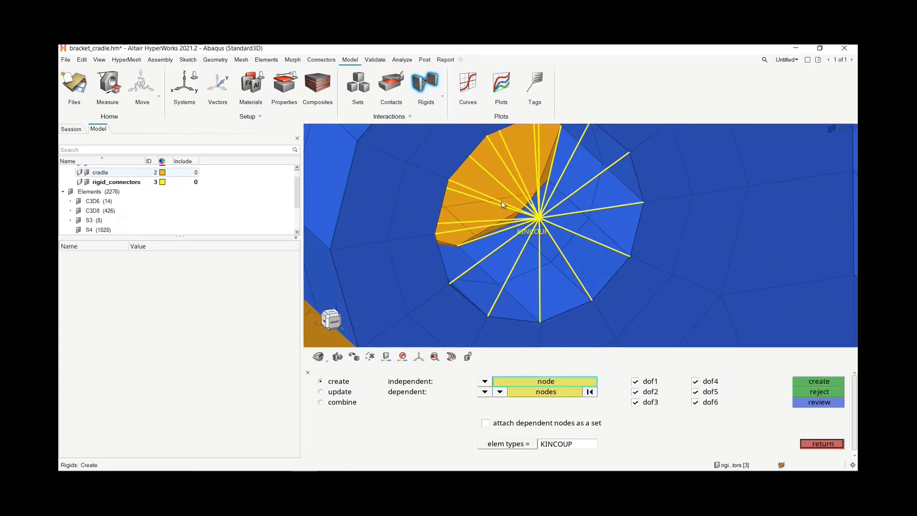
scroll(506, 203, "up", 2)
scroll(527, 192, "down", 2)
scroll(553, 154, "up", 2)
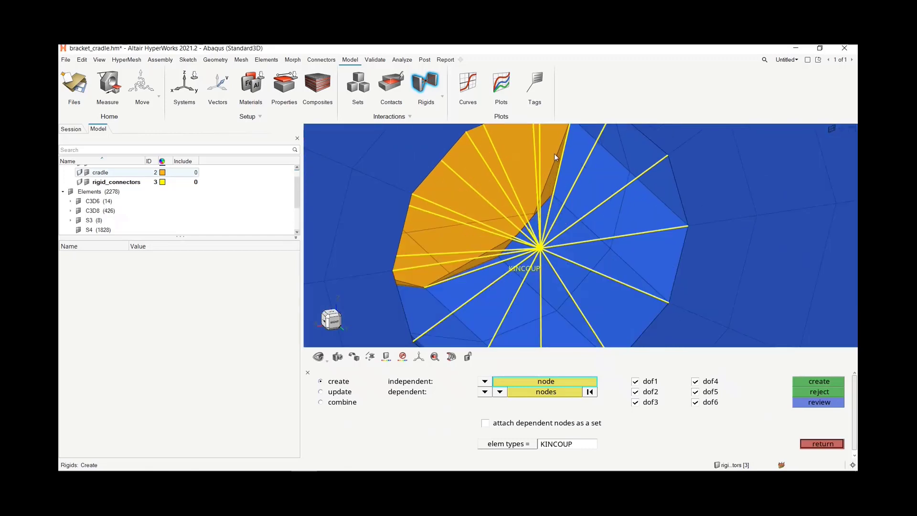
scroll(554, 157, "down", 3)
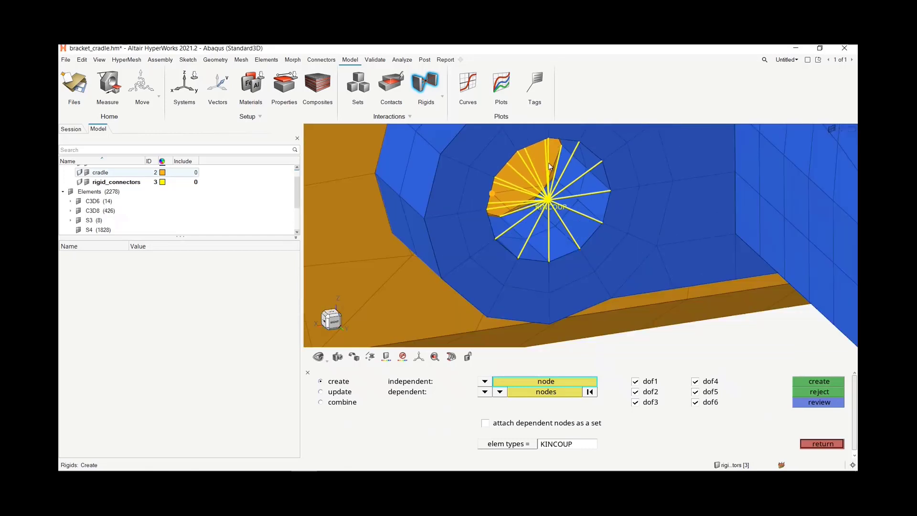
scroll(562, 144, "up", 4)
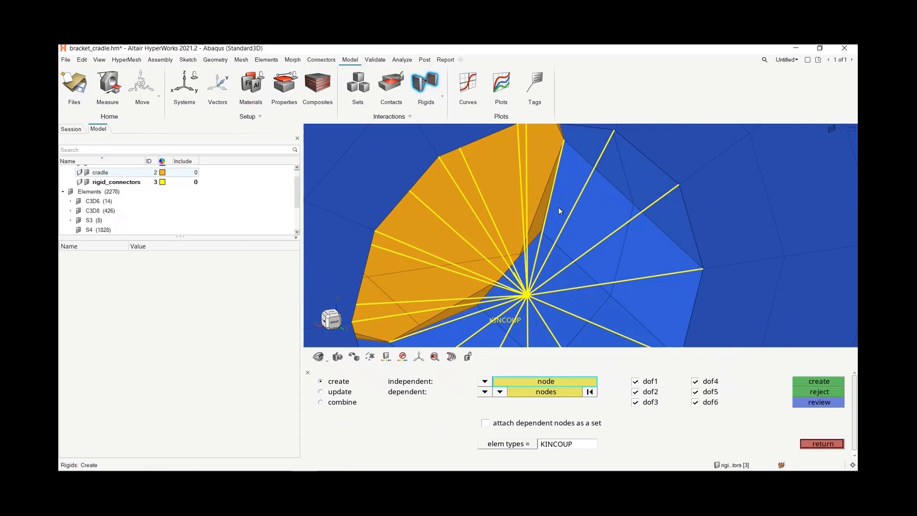
scroll(558, 207, "down", 3)
scroll(551, 229, "up", 3)
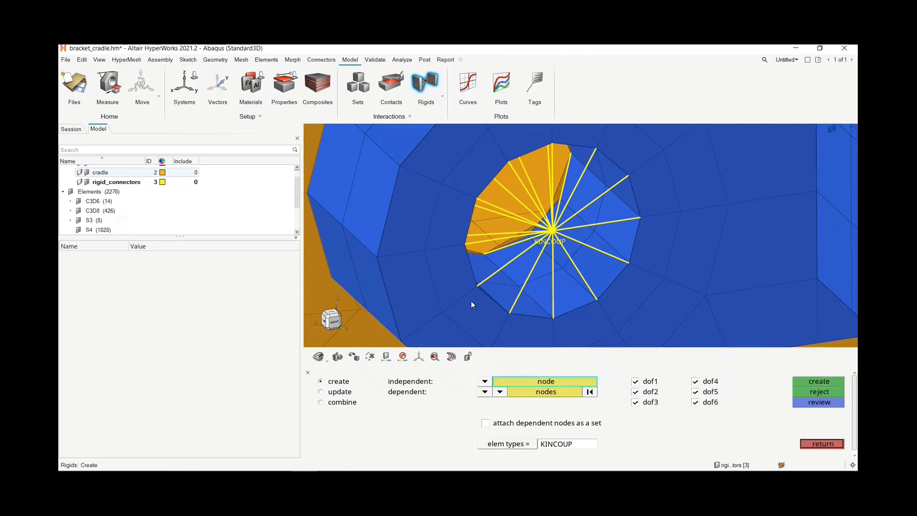
left_click(534, 213)
scroll(533, 255, "down", 4)
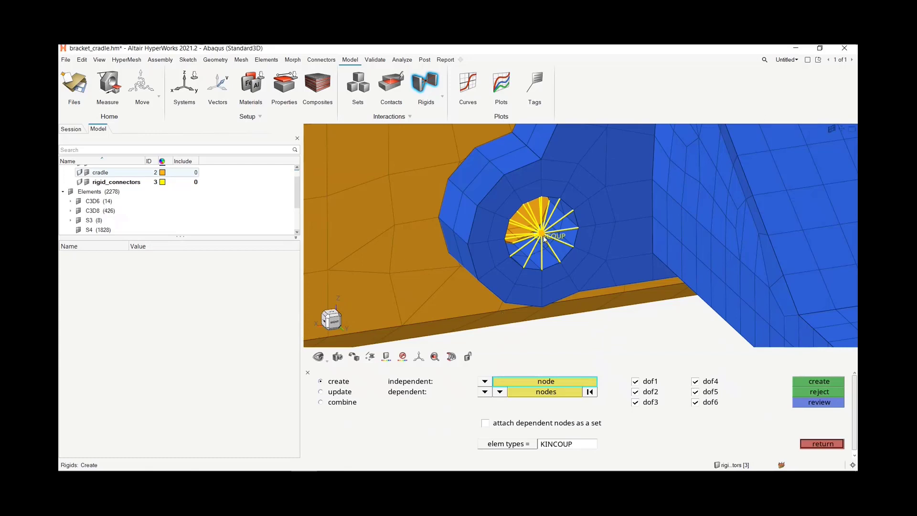
- Create a free node at the centre of the bracket's upper hole from three nodes on the hole's edge
left_click(221, 61)
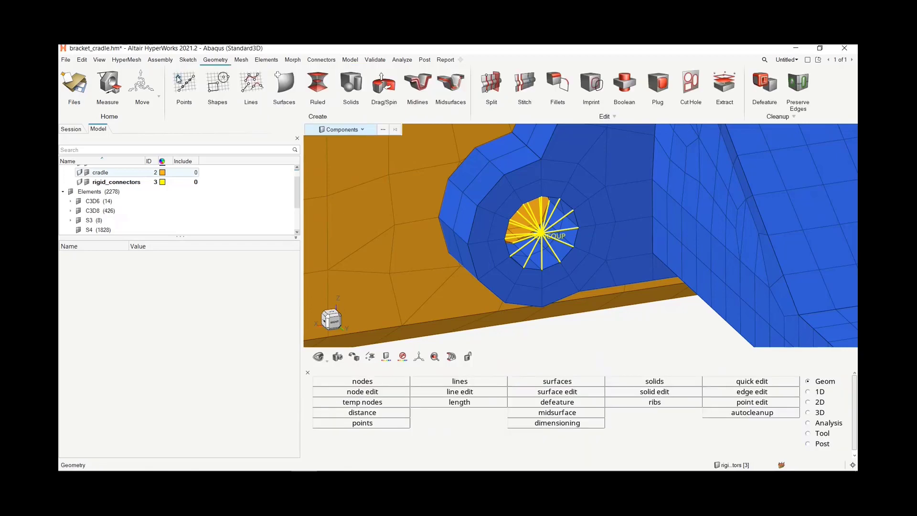
left_click(178, 79)
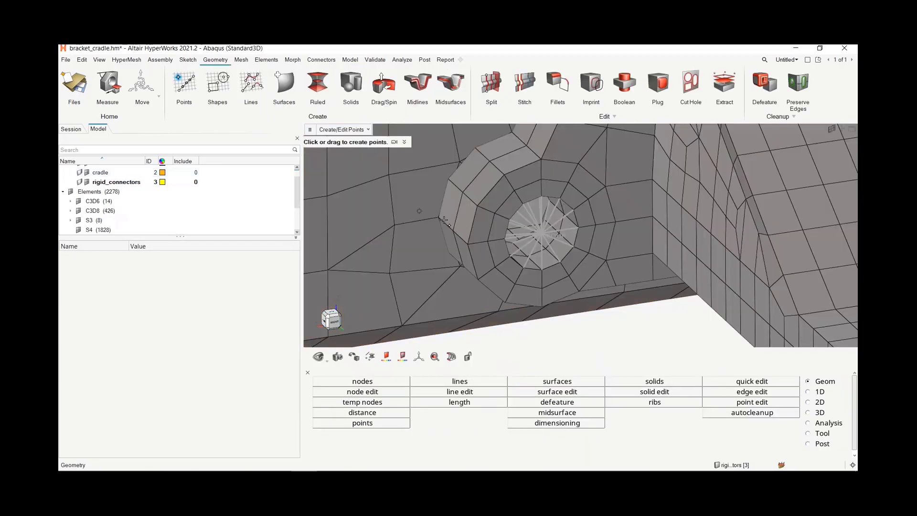
scroll(494, 230, "down", 5)
right_click_drag(488, 225, 480, 305)
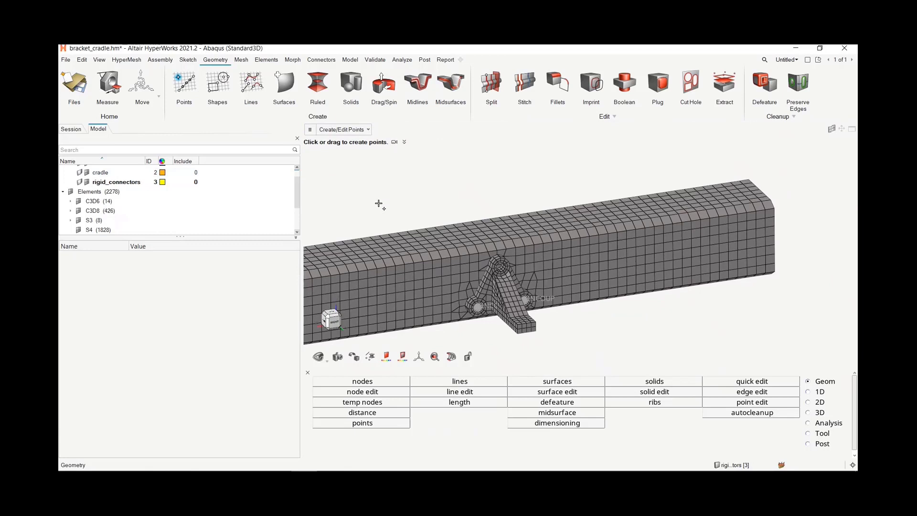
left_click(354, 130)
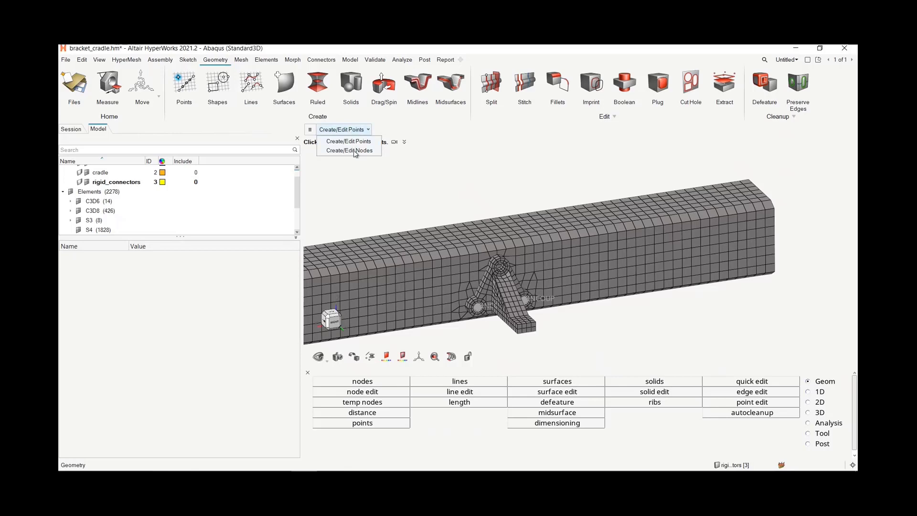
left_click(354, 150)
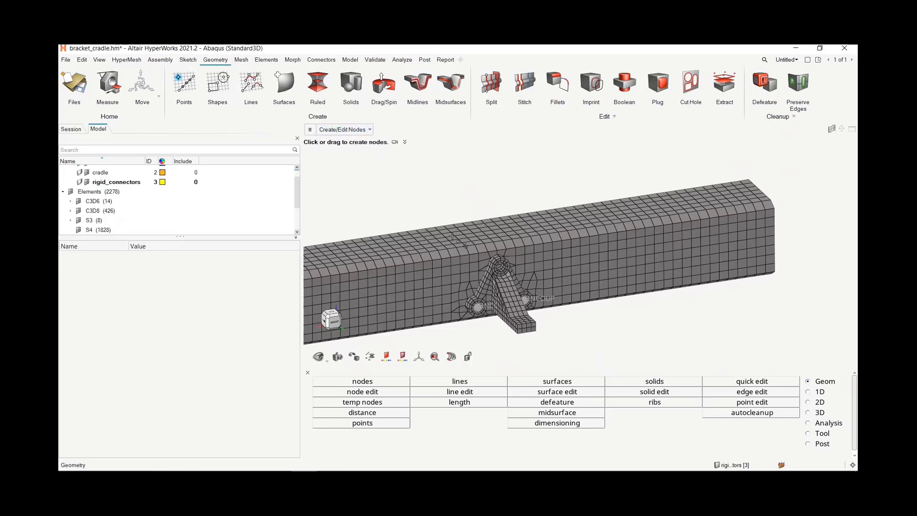
middle_click_drag(444, 179, 436, 149)
scroll(496, 244, "up", 5)
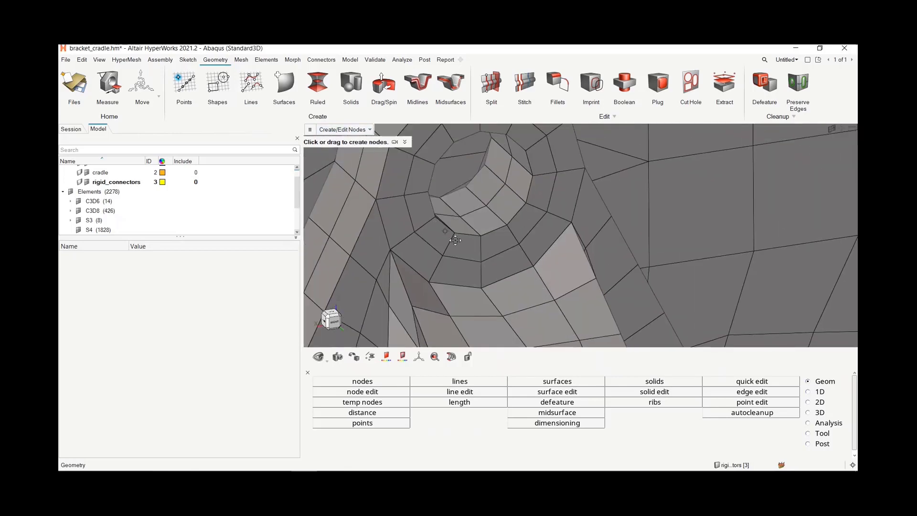
left_click(446, 226)
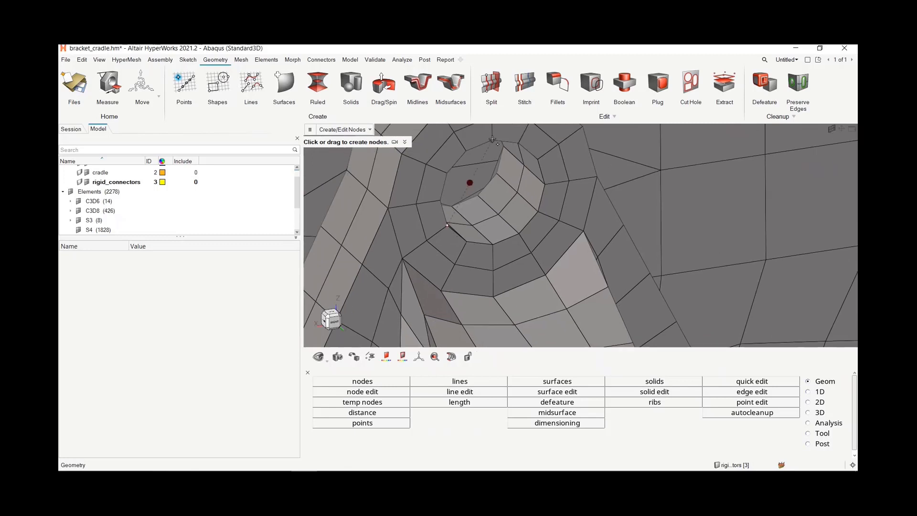
left_click(492, 140)
left_click(537, 210)
middle_click(482, 169)
scroll(483, 174, "down", 6)
scroll(508, 224, "down", 1)
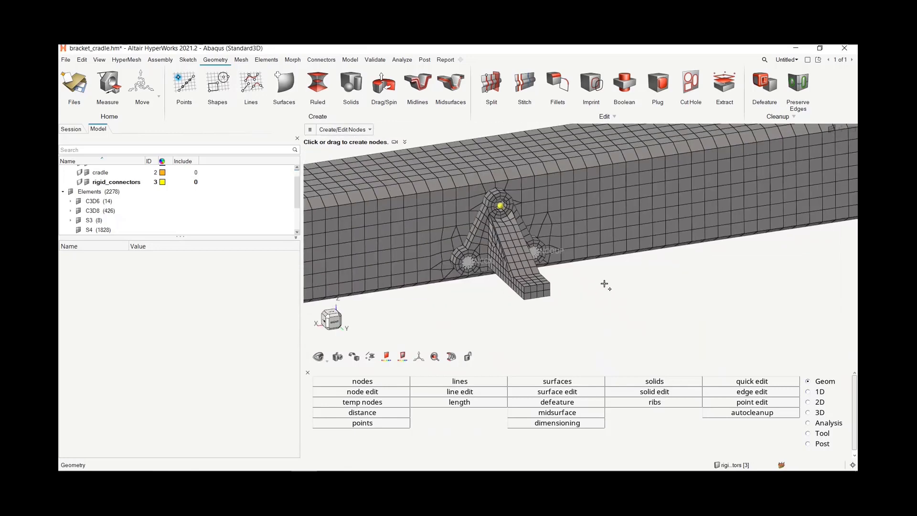
middle_click_drag(604, 283, 606, 284)
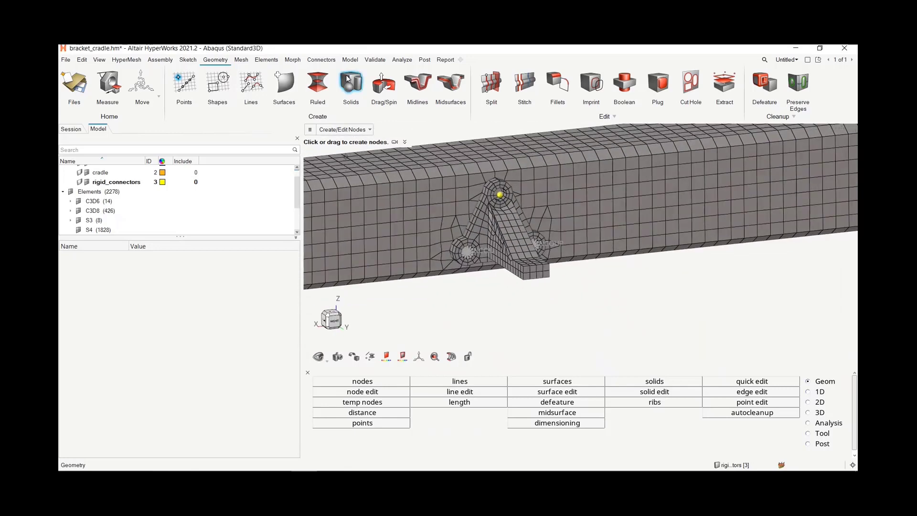
- Start a new KINCOUP rigid element with the upper hole's centre node as its independent node
left_click(350, 60)
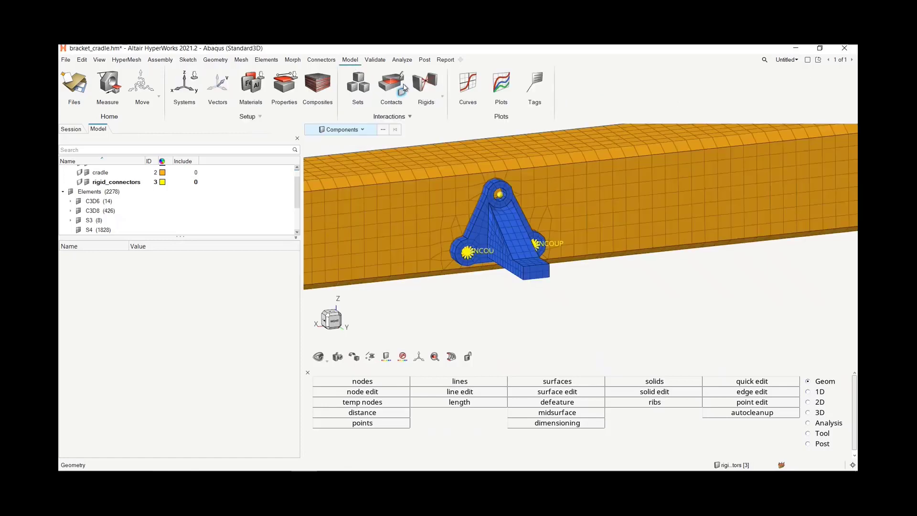
left_click(423, 86)
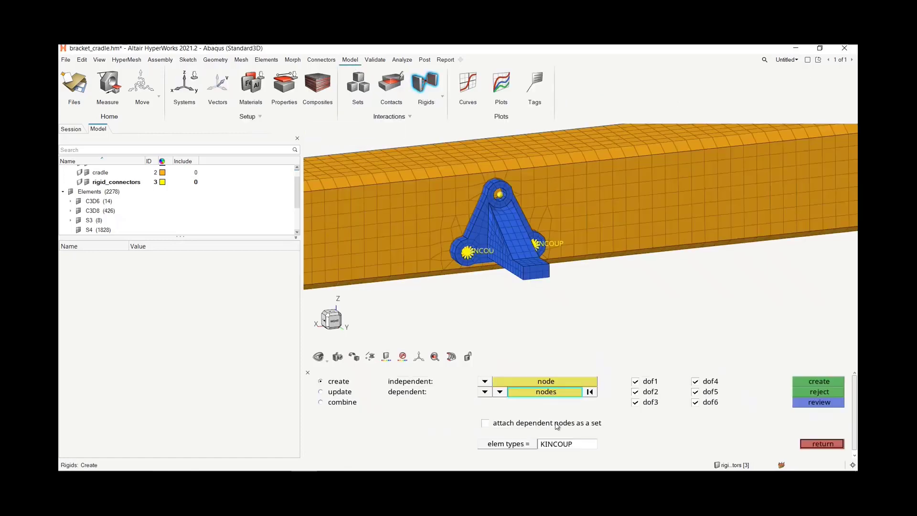
left_click(525, 445)
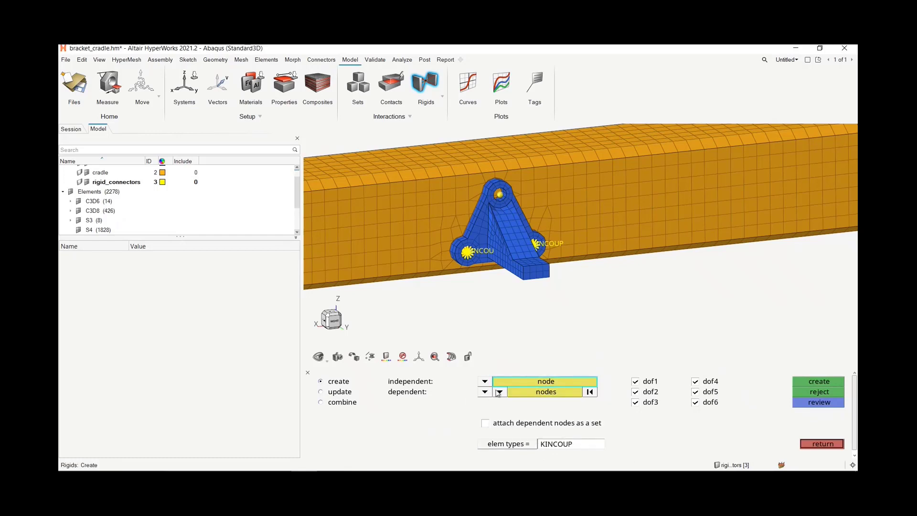
scroll(525, 179, "up", 5)
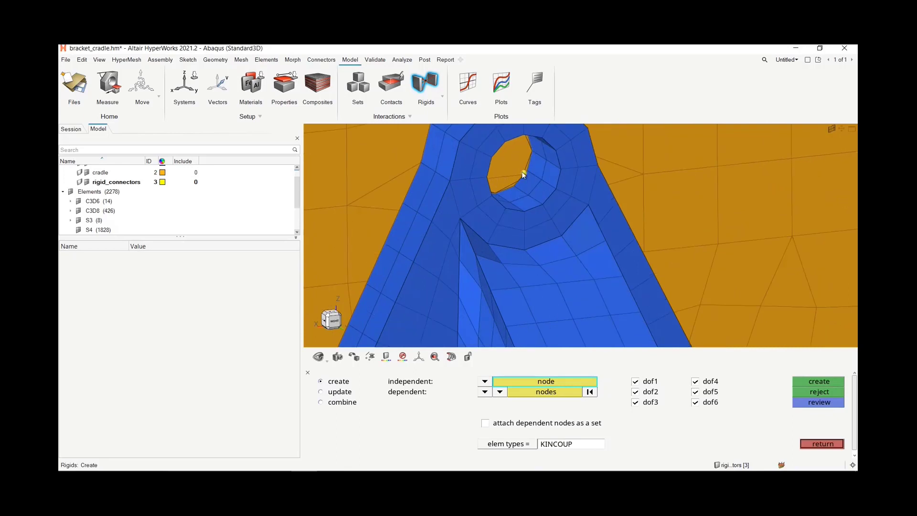
left_click(523, 174)
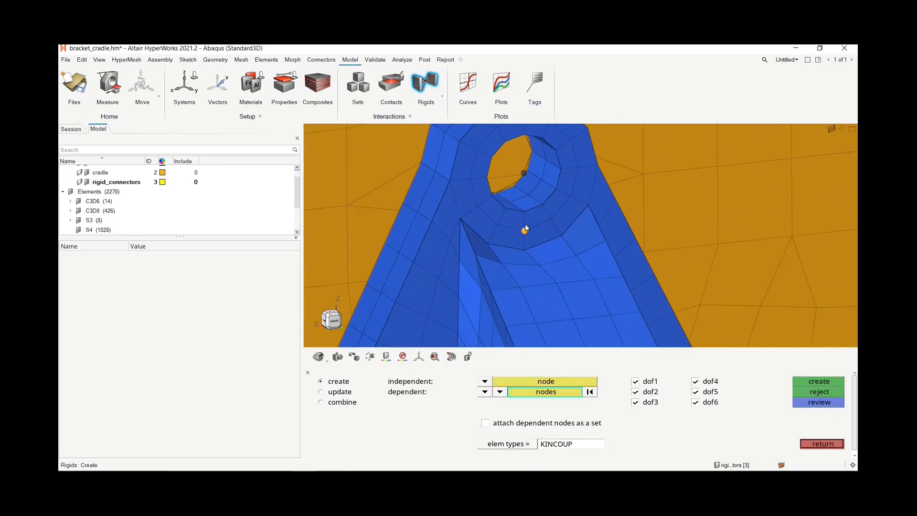
- Select the cradle's hole edge behind the bracket's upper hole as dependent nodes using loop selection with no layer
left_click(499, 392)
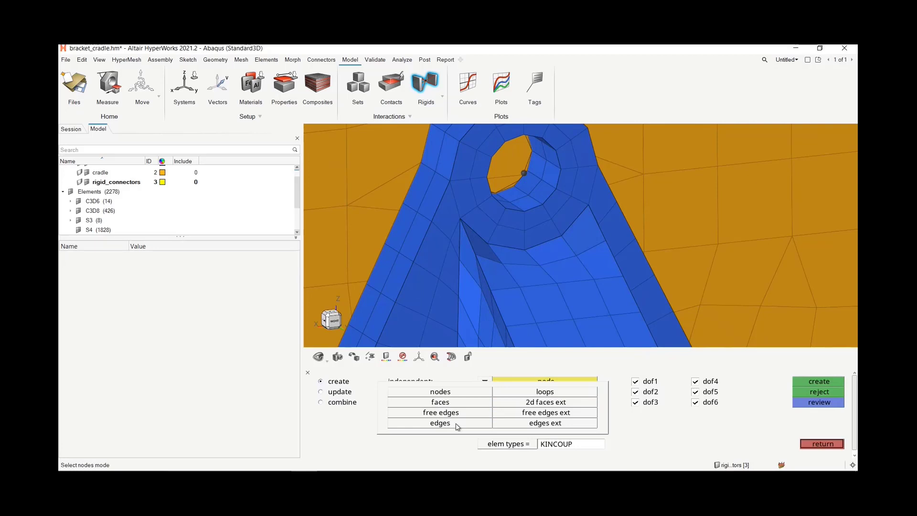
left_click(520, 392)
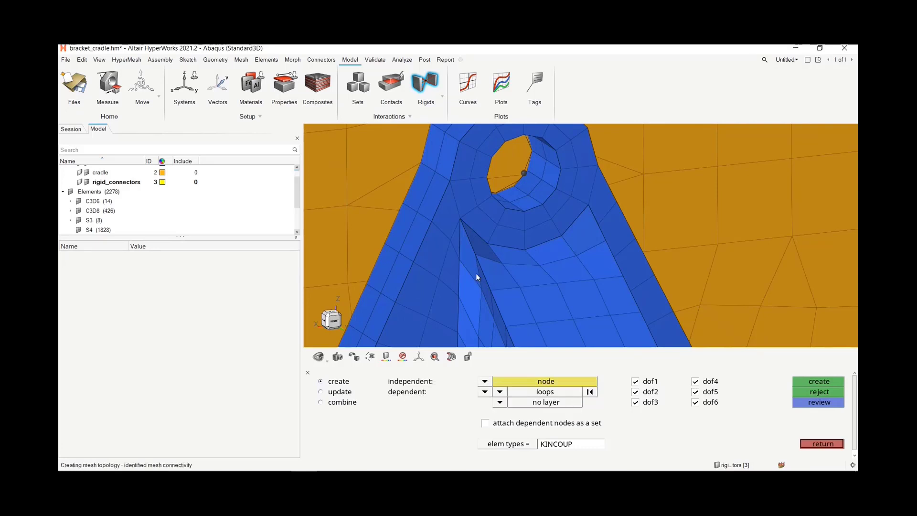
scroll(514, 174, "up", 5)
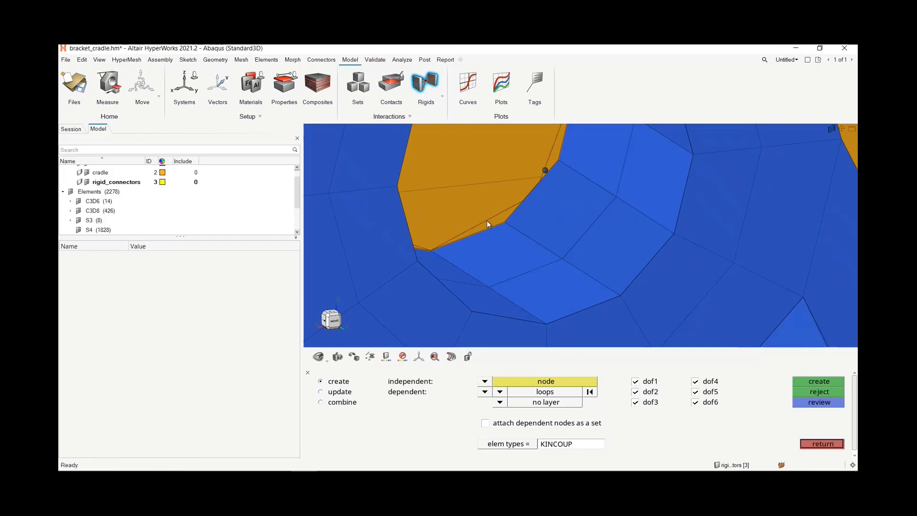
left_click(486, 221)
scroll(486, 220, "down", 3)
scroll(487, 221, "down", 2)
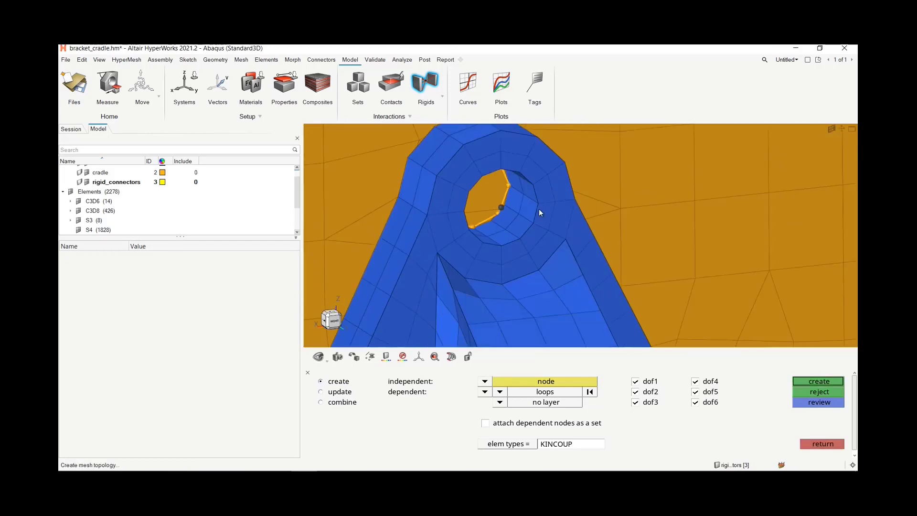
mouse_move(539, 208)
middle_mouse_down()
mouse_move(519, 204)
mouse_move(547, 213)
middle_mouse_up()
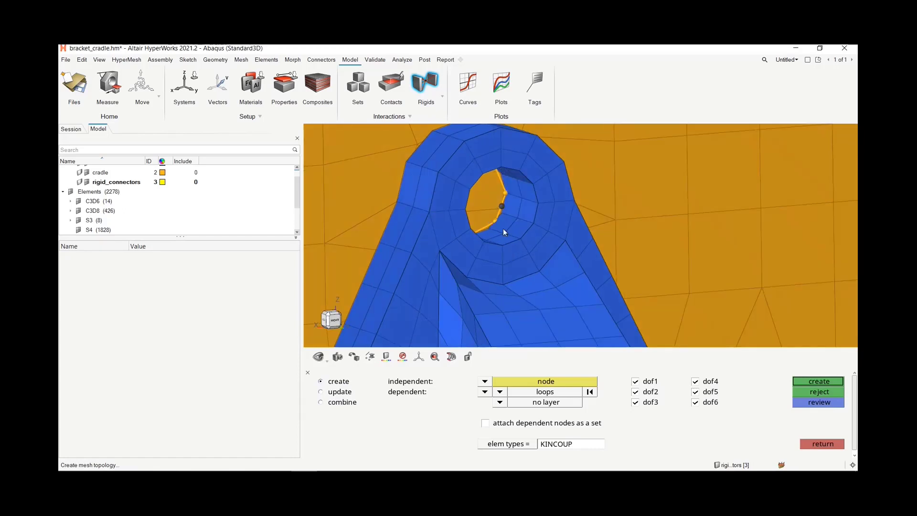
- Add the nodes around the bracket's upper hole edge individually as dependents and create the KINCOUP element with all six dofs
left_click(500, 392)
left_click(436, 386)
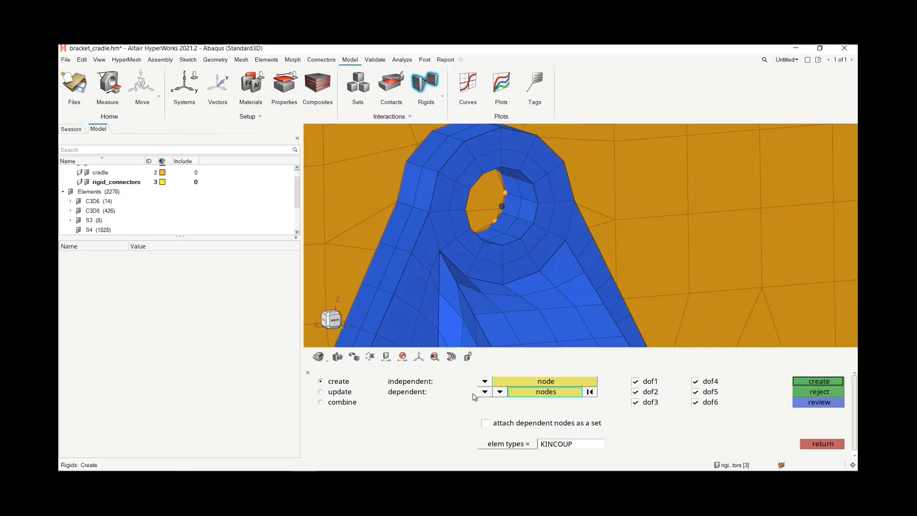
left_click(543, 395)
left_click(519, 172)
left_click(519, 239)
left_click(469, 187)
left_click(502, 167)
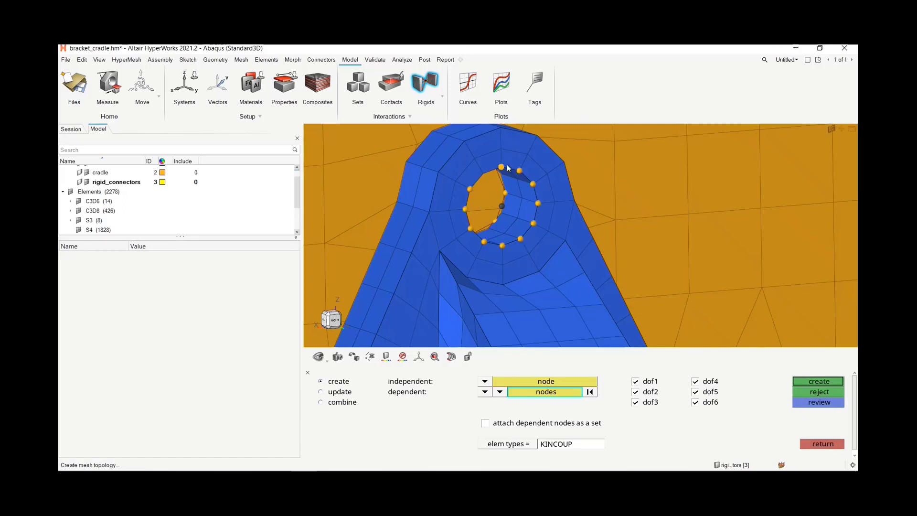
scroll(503, 172, "down", 2)
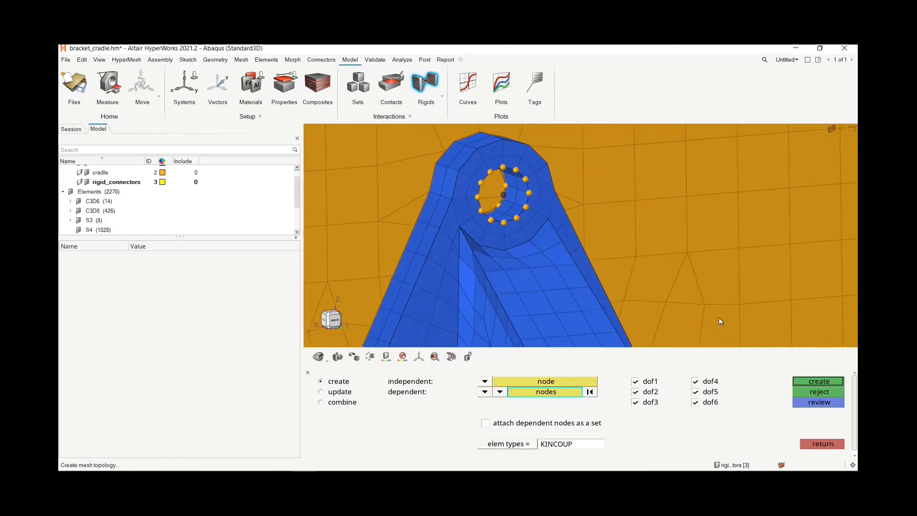
left_click(807, 382)
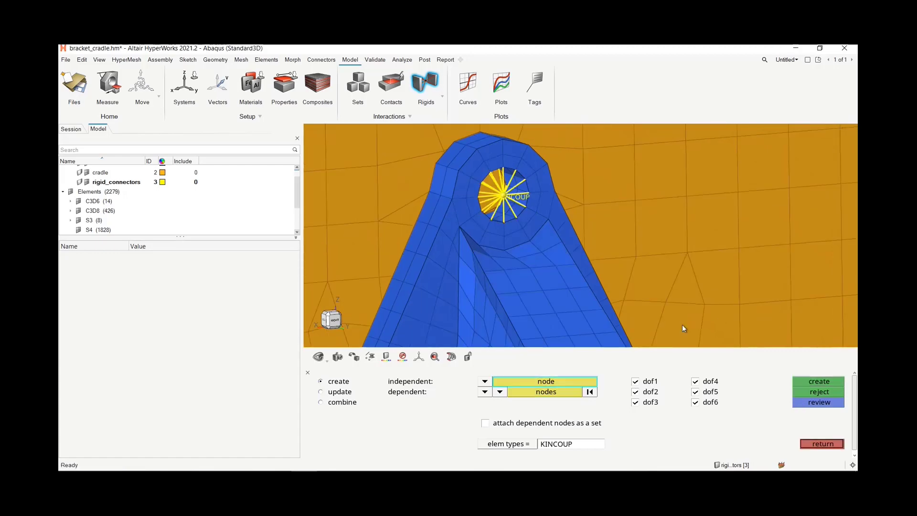
- Review the KINCOUP connectors in all three bracket holes and finish the rigid element creation
scroll(525, 215, "down", 2)
left_click_drag(563, 277, 597, 259, "ctrl")
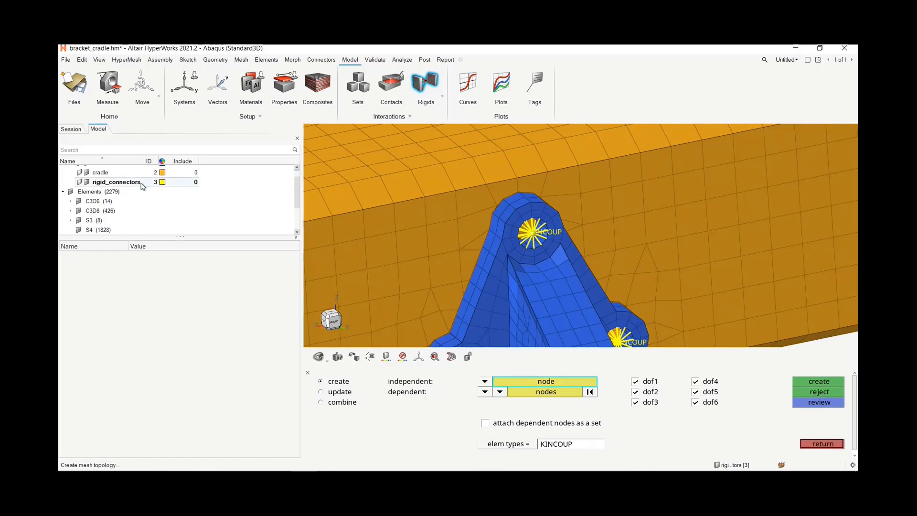
scroll(361, 193, "down", 3)
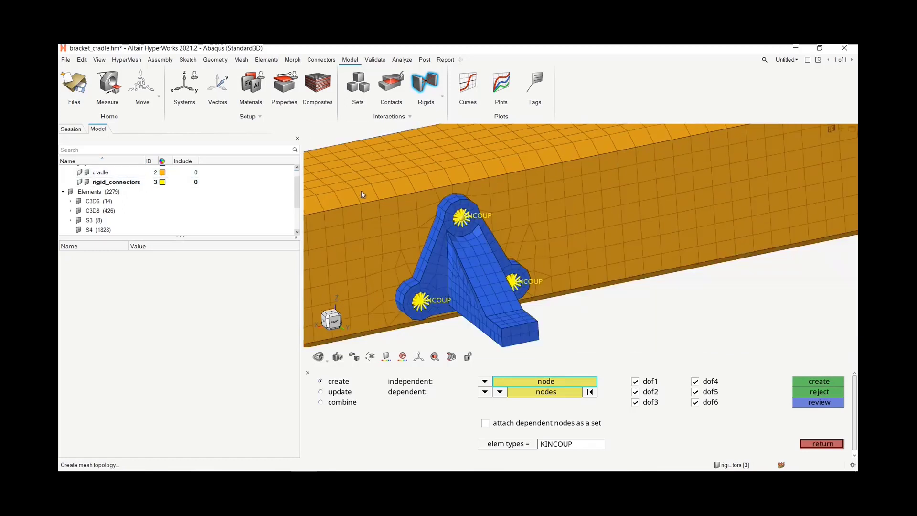
left_click_drag(361, 190, 476, 193, "ctrl")
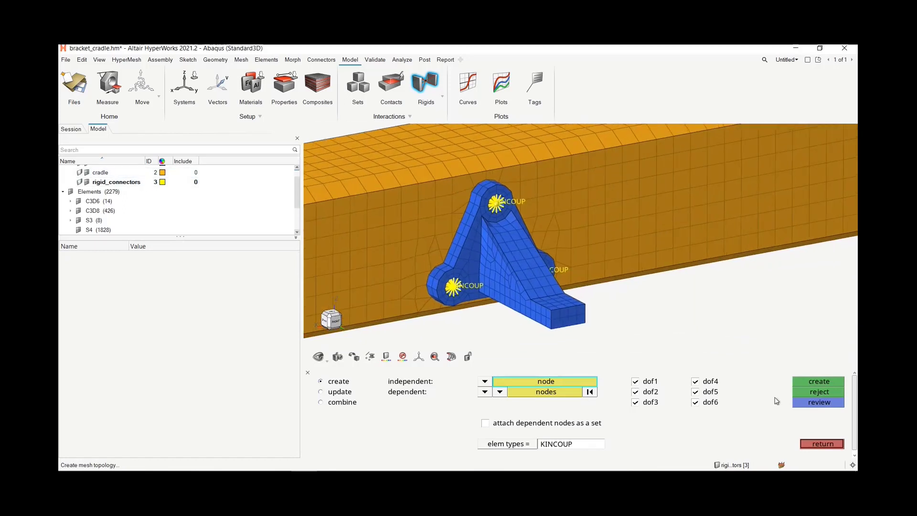
left_click(820, 444)
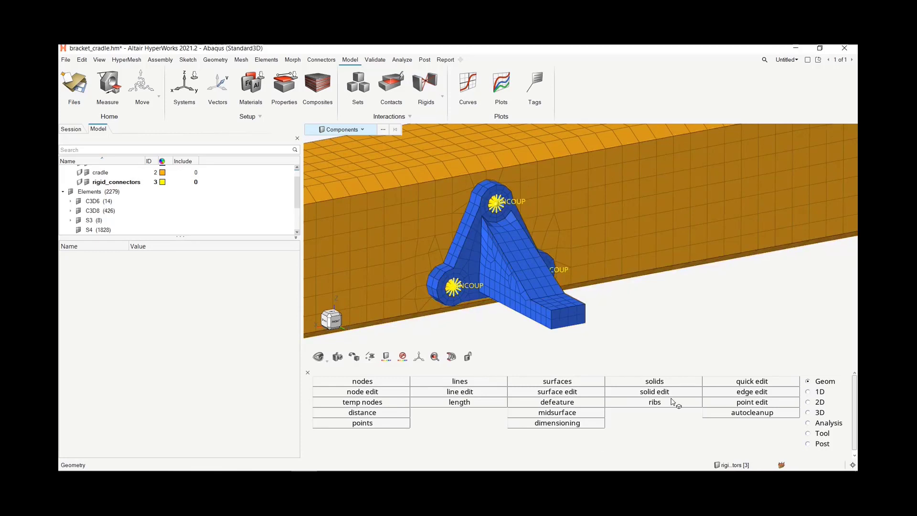
left_click(373, 406)
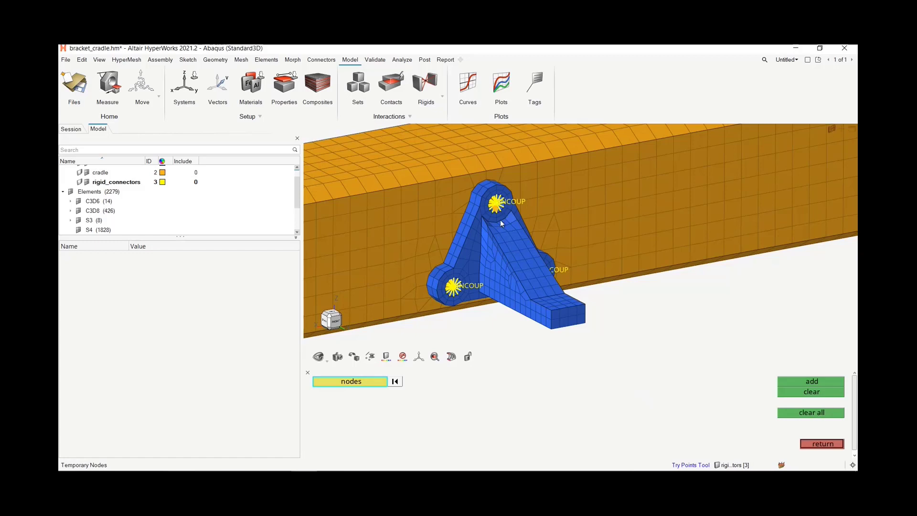
scroll(500, 223, "up", 2)
left_click(814, 444)
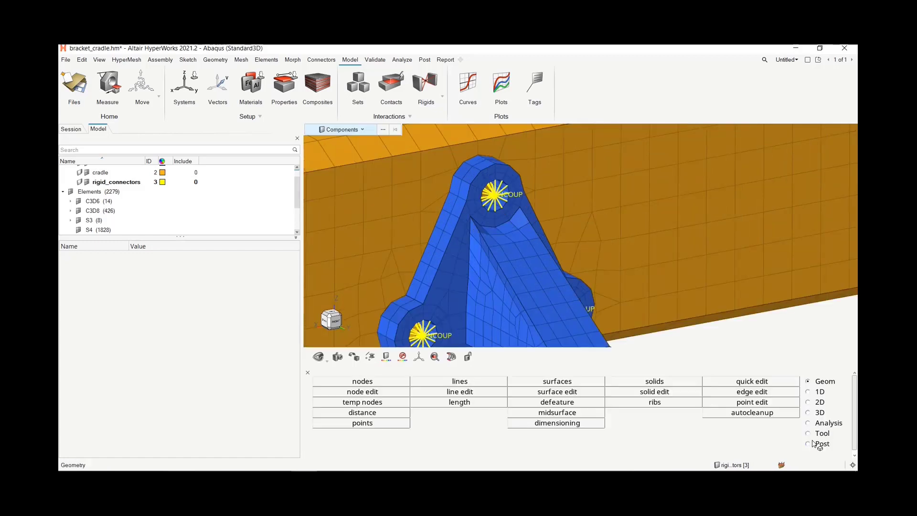
- Create a load collector in the model and name it spcs
right_click_drag(634, 245, 663, 211, "ctrl")
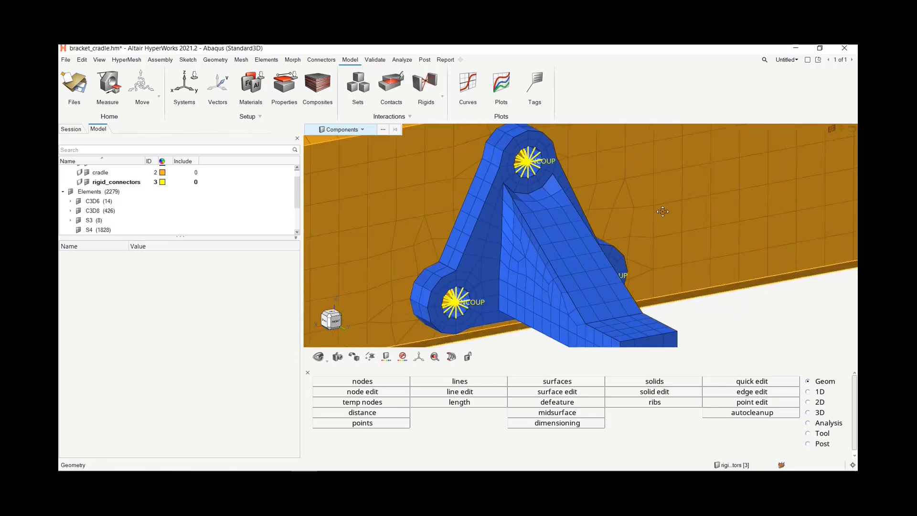
scroll(659, 207, "down", 4)
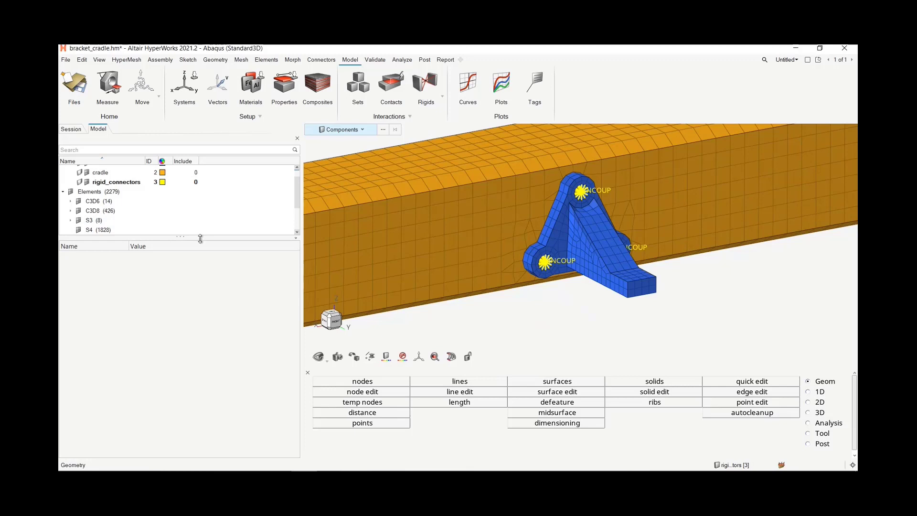
left_click_drag(198, 238, 189, 306)
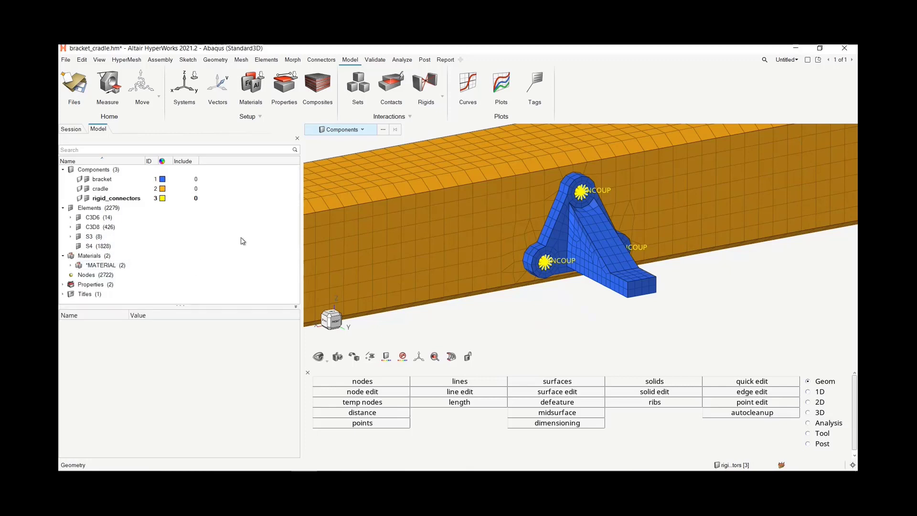
right_click(245, 215)
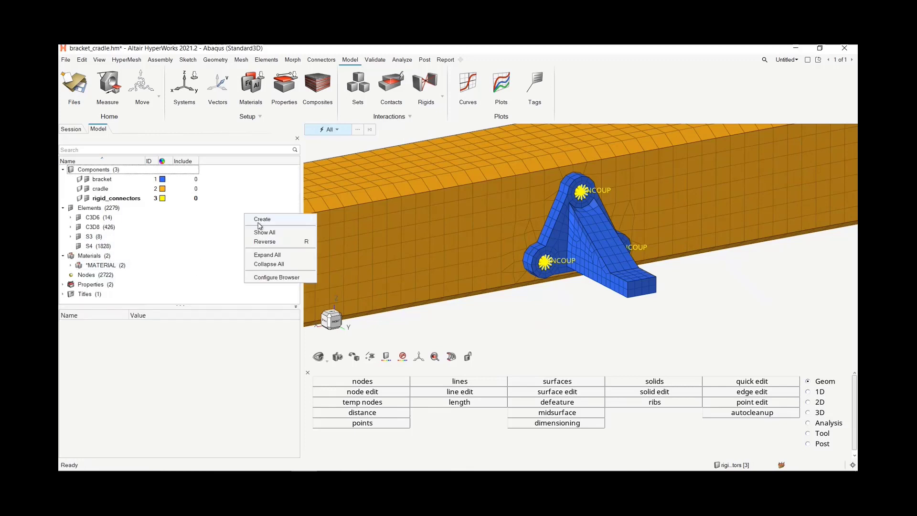
mouse_move(259, 223)
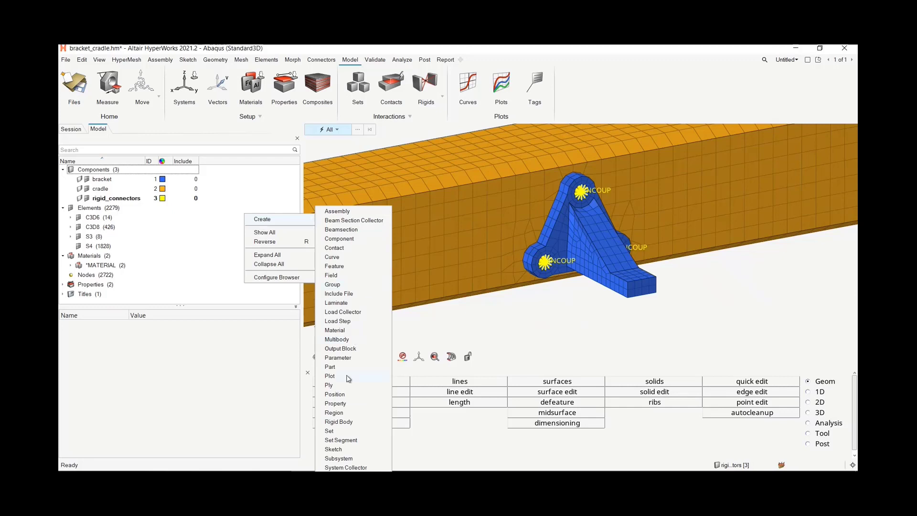
left_click(347, 314)
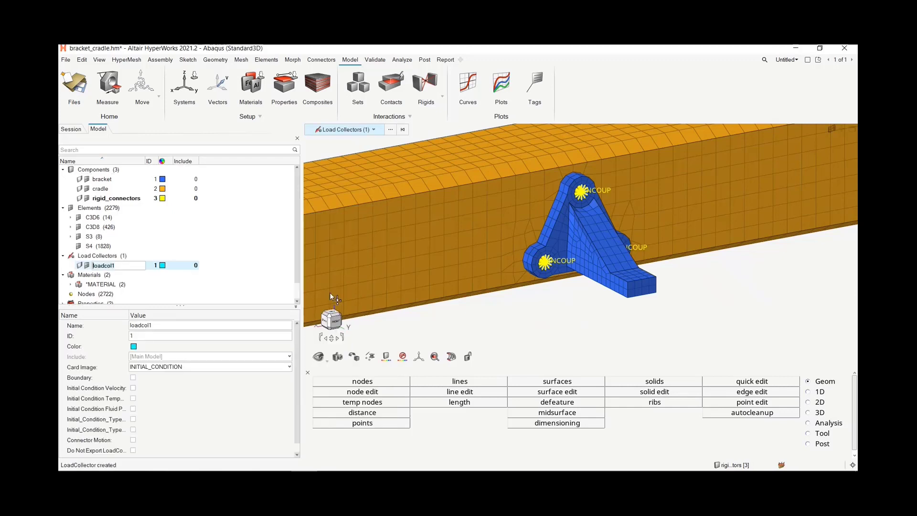
type("spcs")
key("Return")
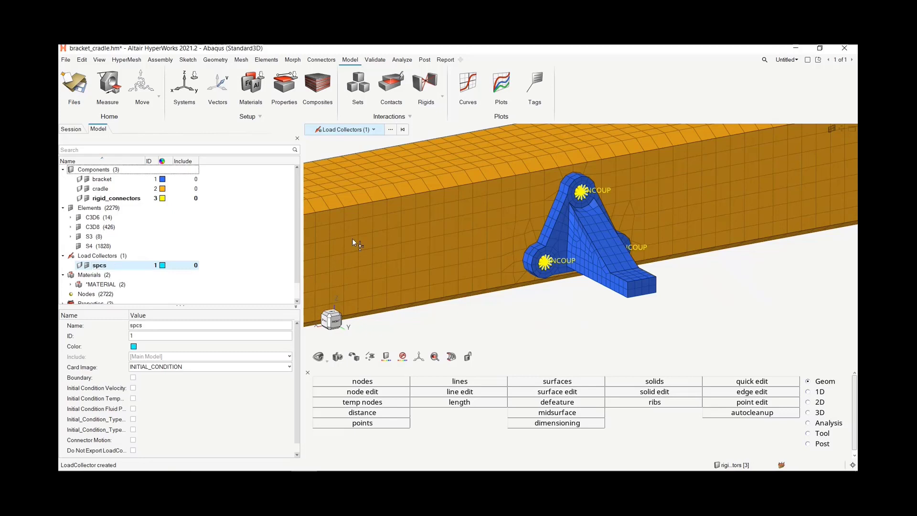
- Start a structural constraint and window-select all nodes along one end of the cradle in the right side view
left_click(400, 59)
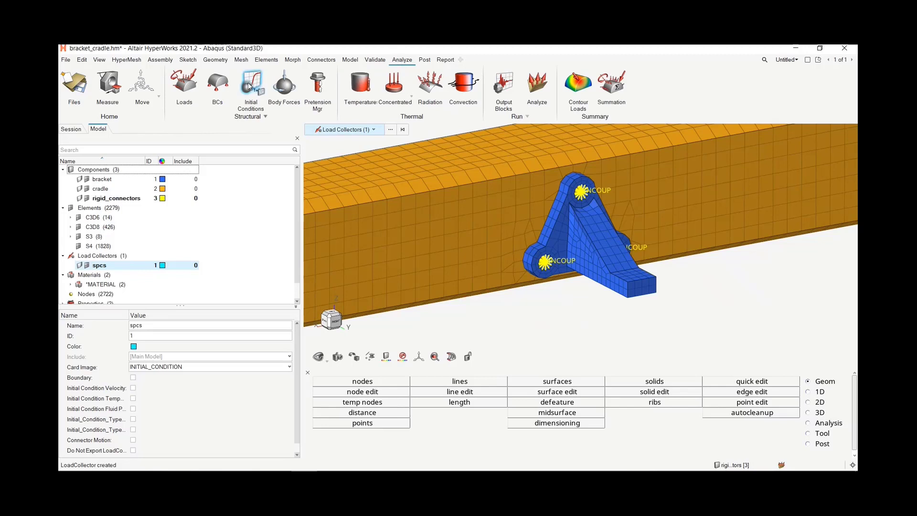
left_click(219, 94)
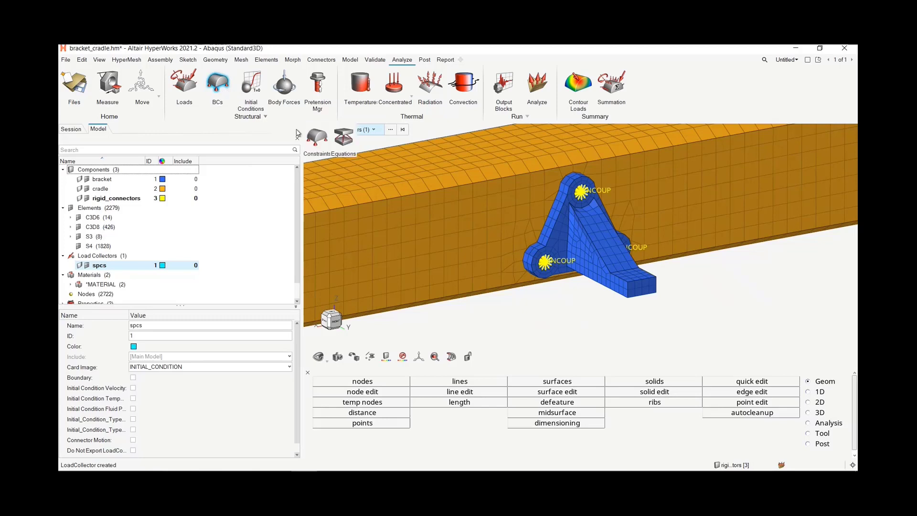
left_click(310, 136)
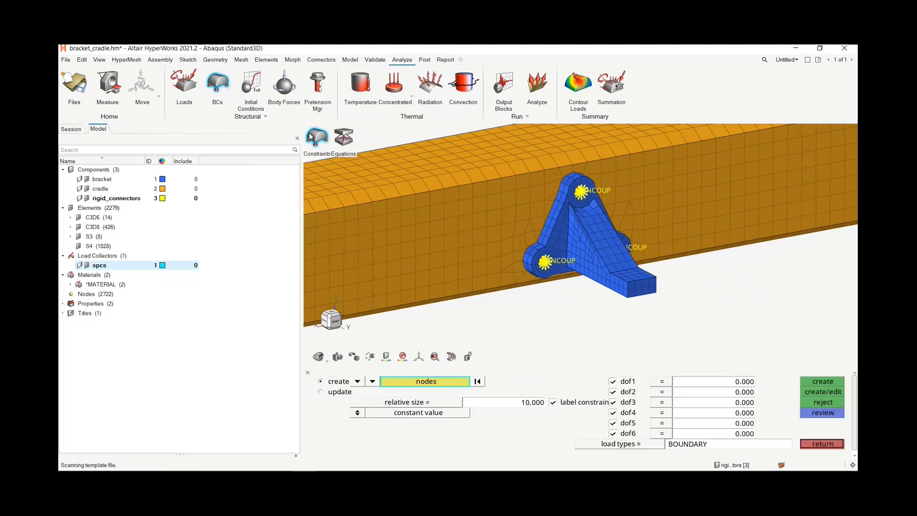
left_click(336, 323)
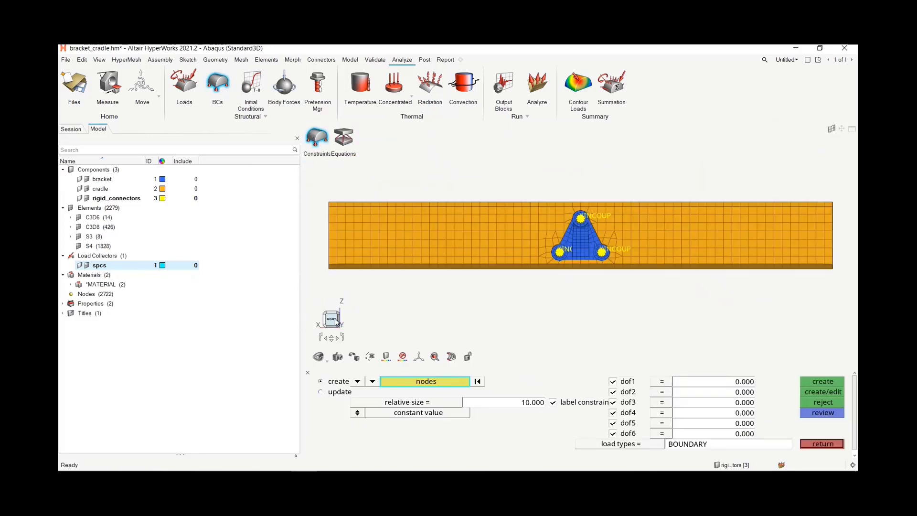
right_click_drag(725, 299, 611, 281)
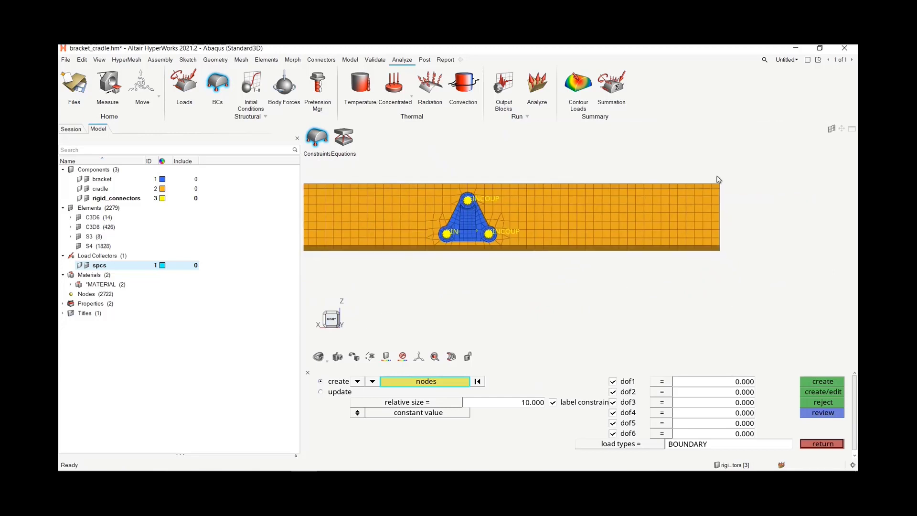
scroll(719, 186, "down", 2)
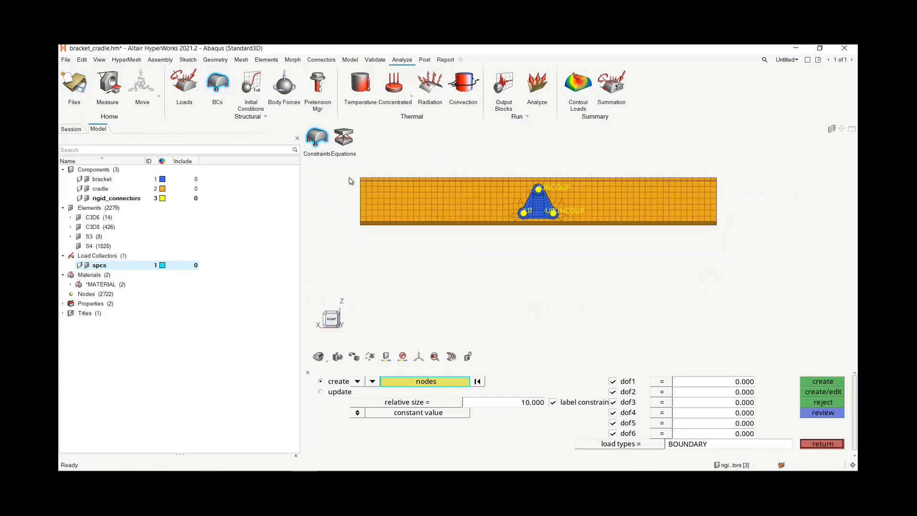
scroll(719, 178, "up", 4)
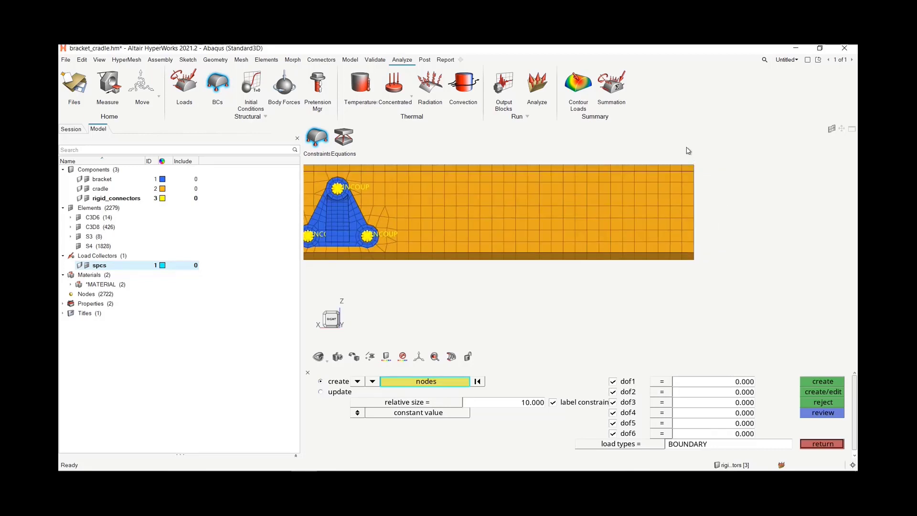
left_click_drag(686, 148, 728, 292)
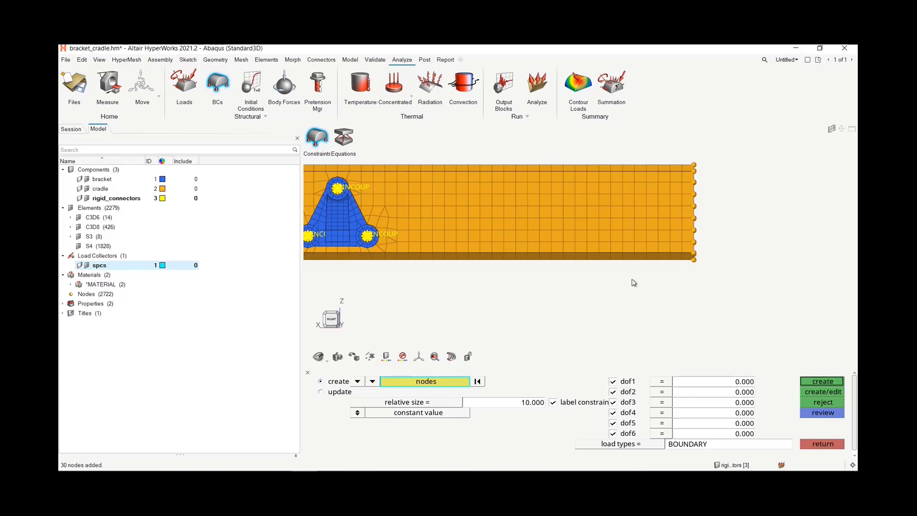
- Add all nodes at the cradle's opposite end and create BOUNDARY constraints with dof1 to dof6 fixed at 0.000
scroll(654, 292, "down", 5)
right_click_drag(480, 268, 562, 246)
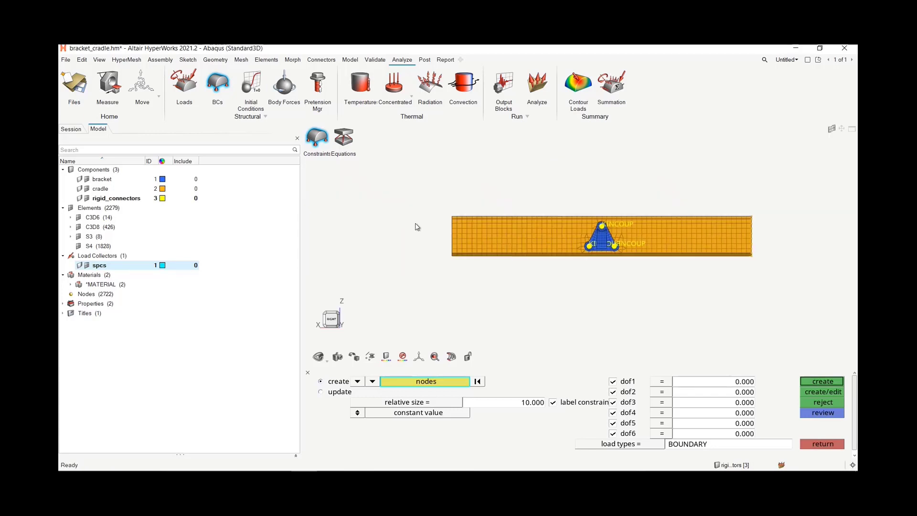
scroll(415, 227, "up", 3)
left_click_drag(433, 178, 497, 304)
scroll(497, 304, "down", 3)
right_click_drag(594, 306, 545, 284)
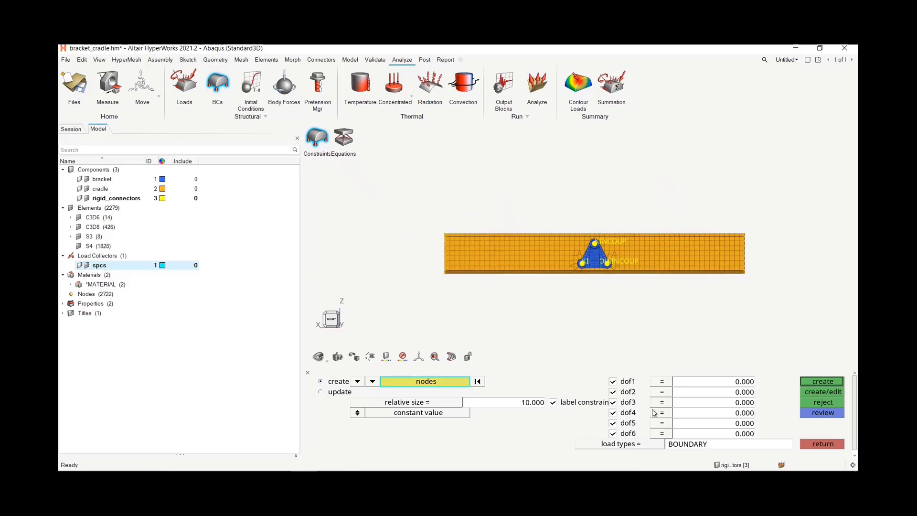
left_click(830, 384)
- Inspect the constraints at the cradle's end and turn off their dof labels
scroll(727, 272, "up", 6)
right_click_drag(769, 288, 647, 284)
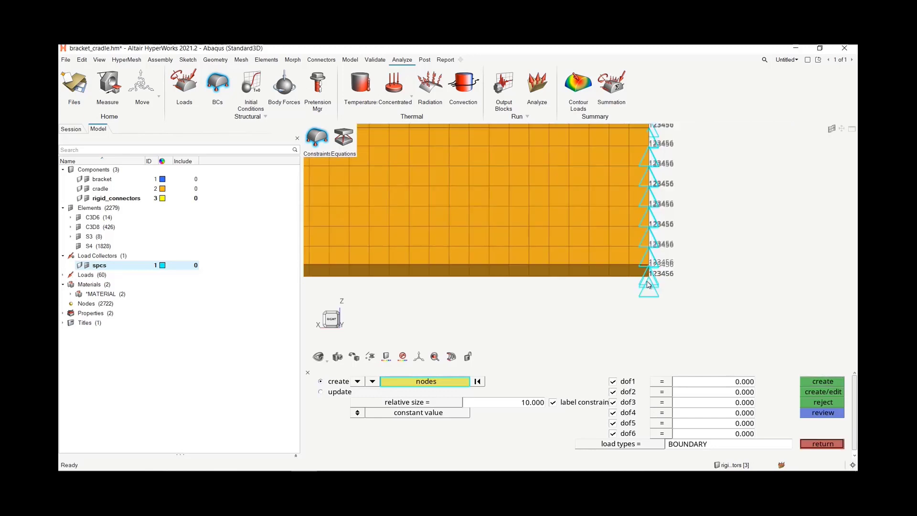
scroll(648, 285, "up", 5)
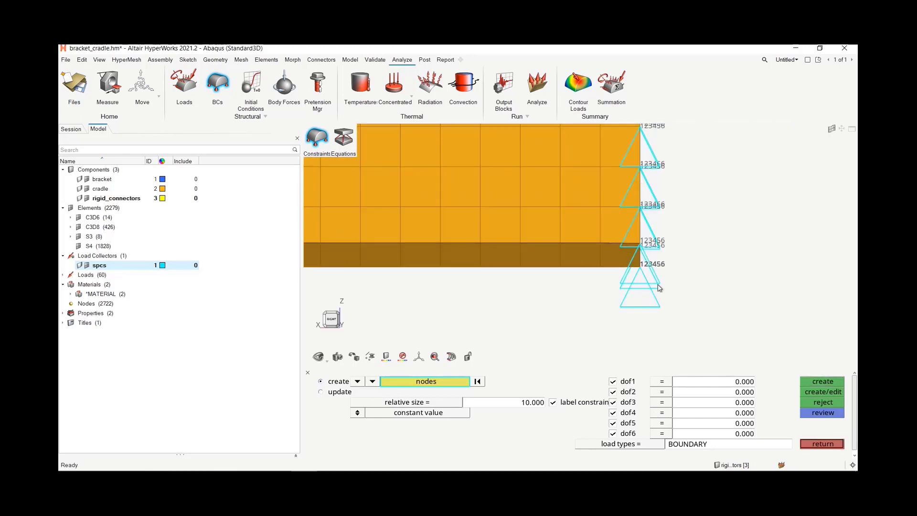
left_click(634, 261)
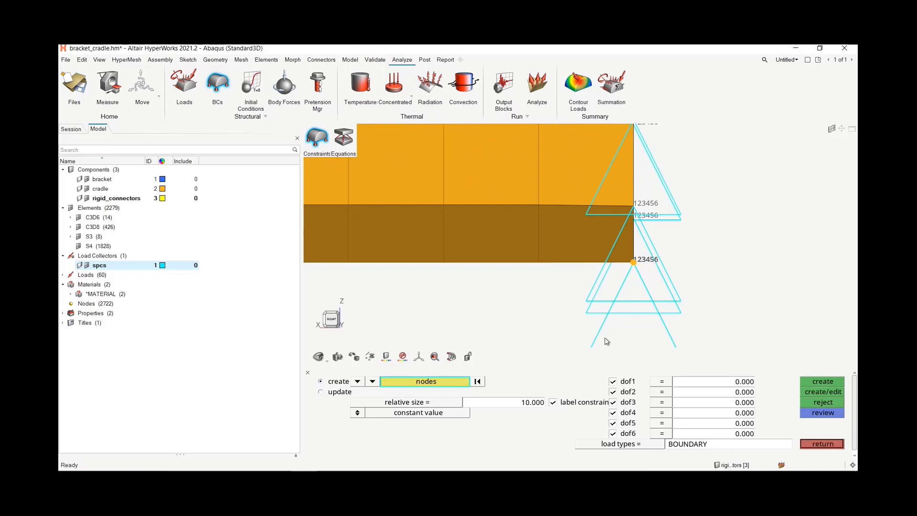
left_click(553, 403)
scroll(607, 255, "down", 5)
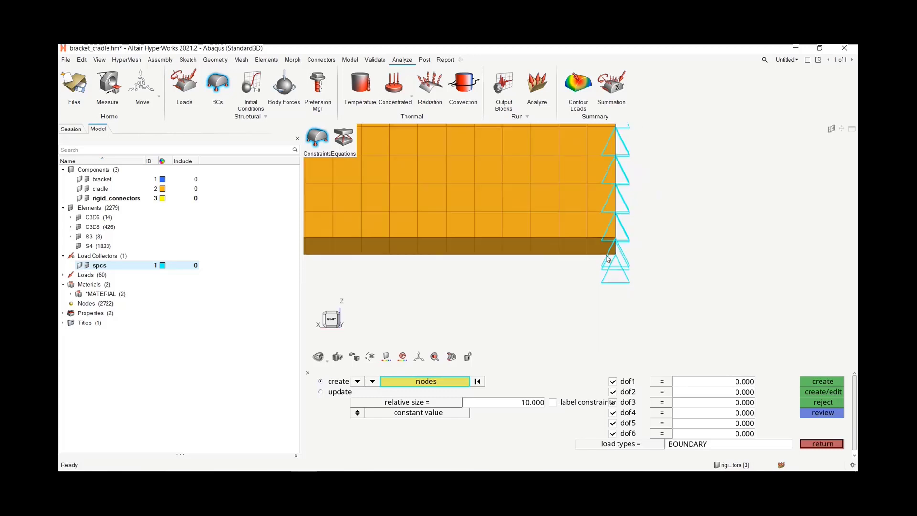
right_click_drag(499, 292, 663, 257)
scroll(589, 278, "down", 3)
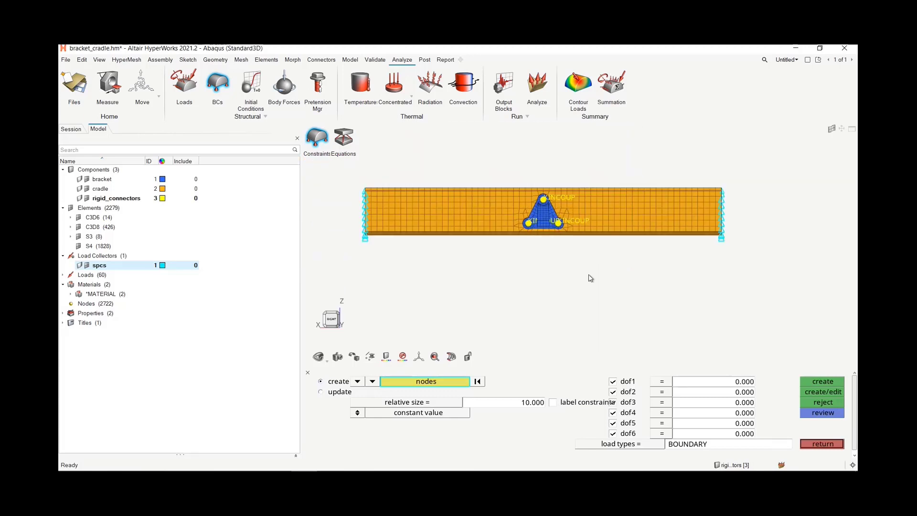
- Try a relative size of 30 for the constraint symbols, set it back to 10, and leave the constraints command
left_click(520, 402)
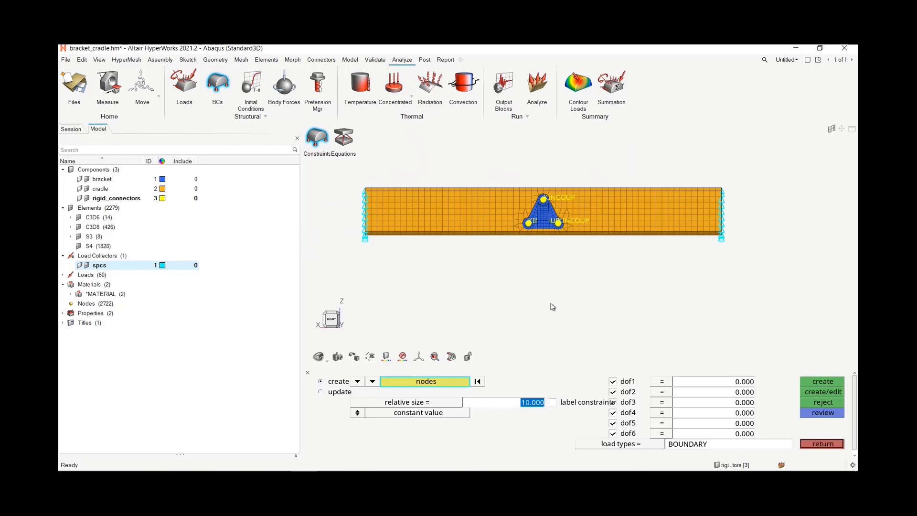
type("30")
key("Return")
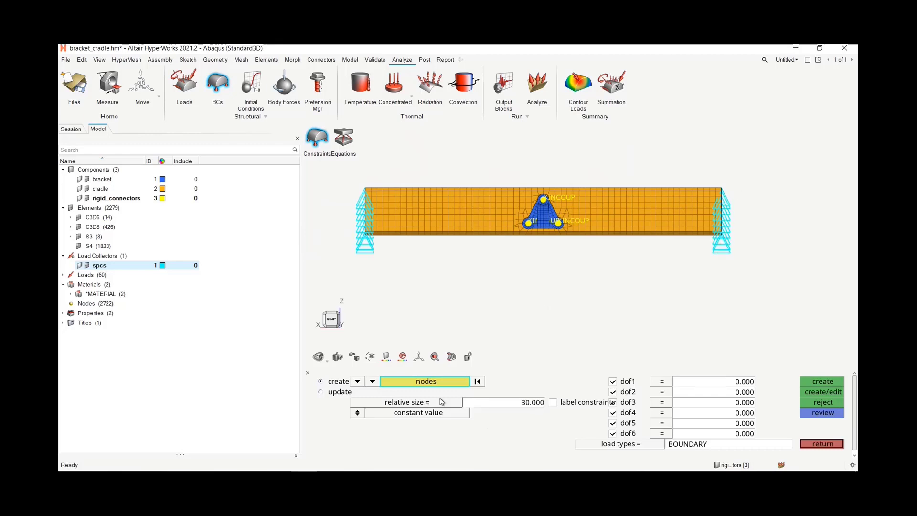
left_click(521, 402)
type("10")
key("Return")
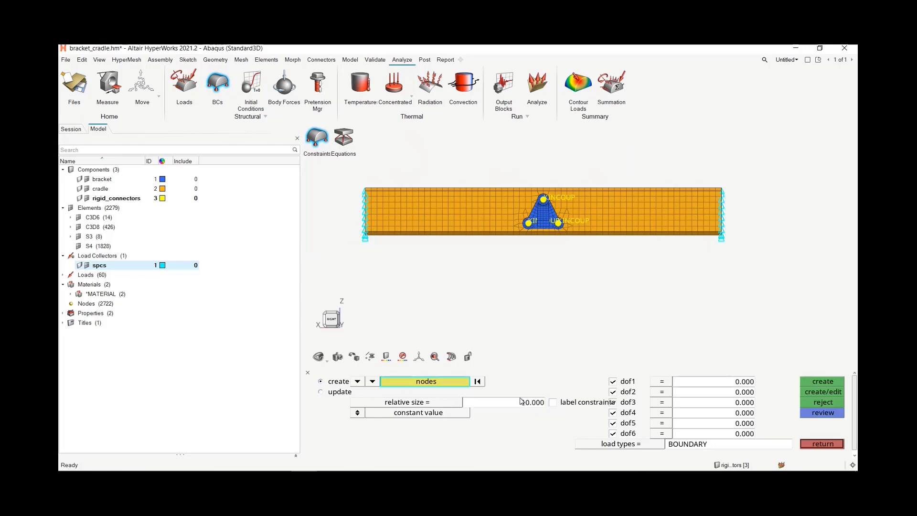
left_click(812, 444)
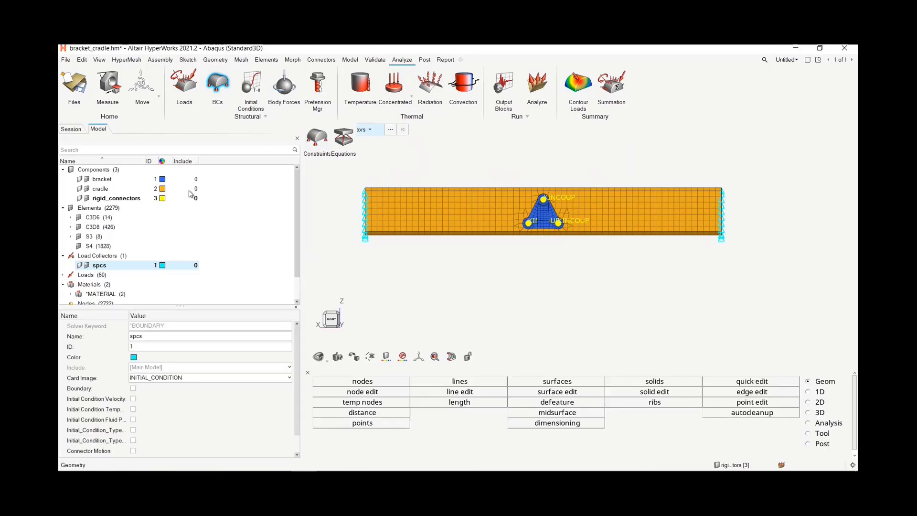
- Create a second load collector in the model tree and name it forces
left_click(114, 256)
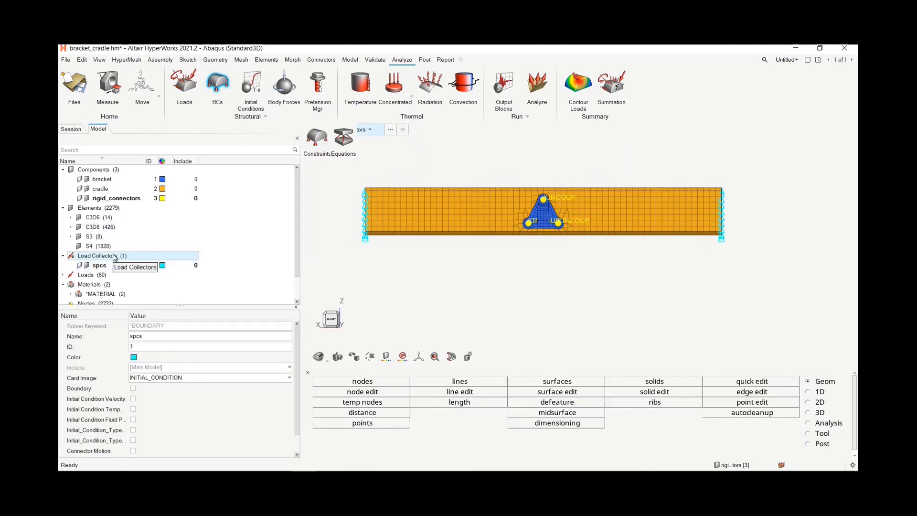
right_click(119, 259)
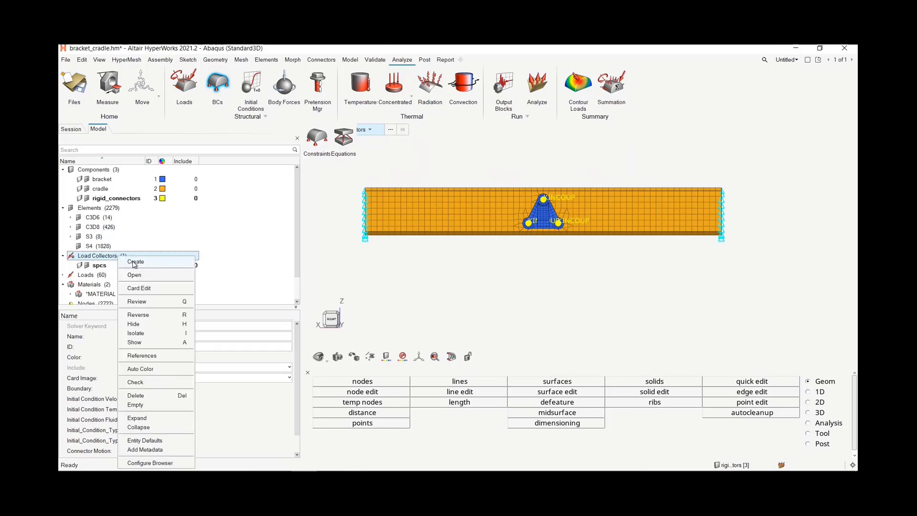
left_click(135, 262)
type("for")
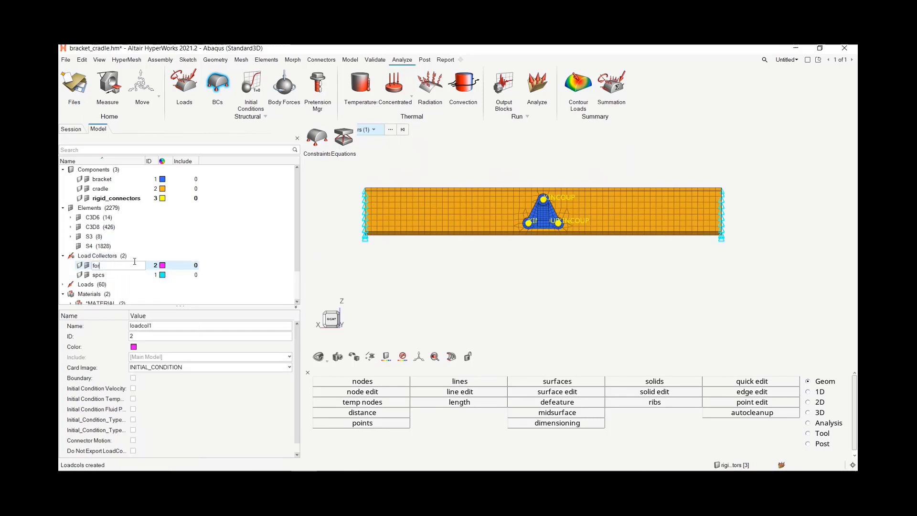
type("ces")
key("Return")
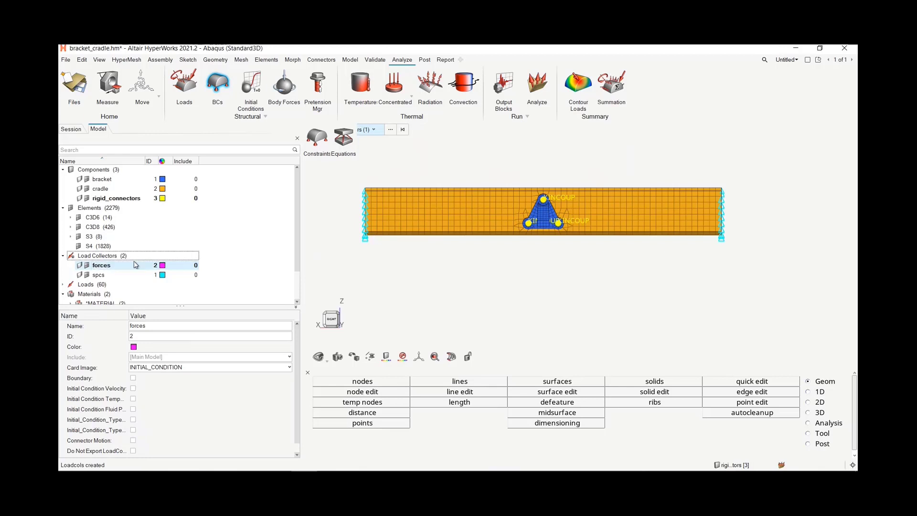
left_click(474, 271)
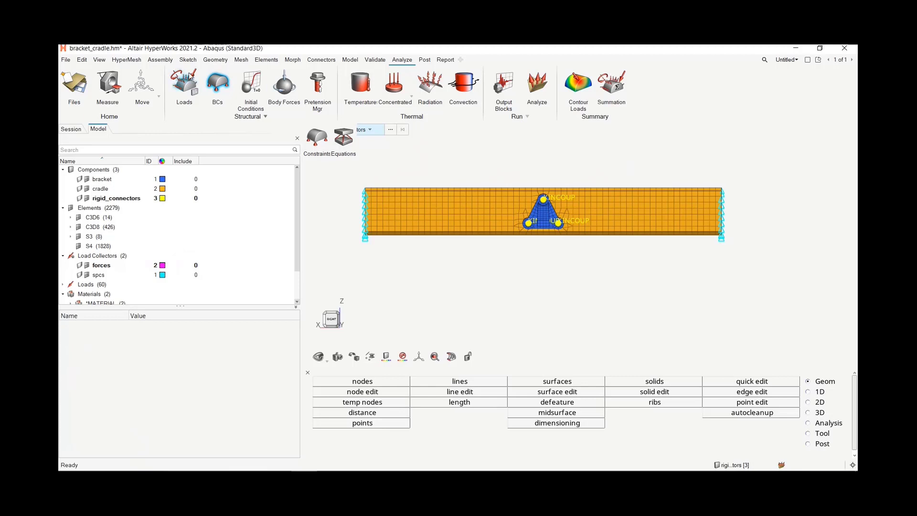
left_click(143, 470)
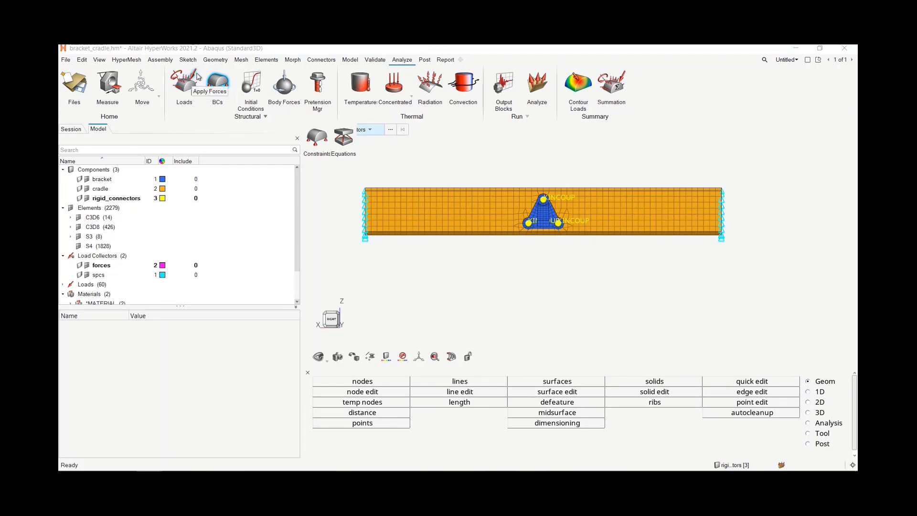
- Start applying structural forces and pick the centre node of the KINCOUP connector in the bracket's upper hole
left_click(198, 76)
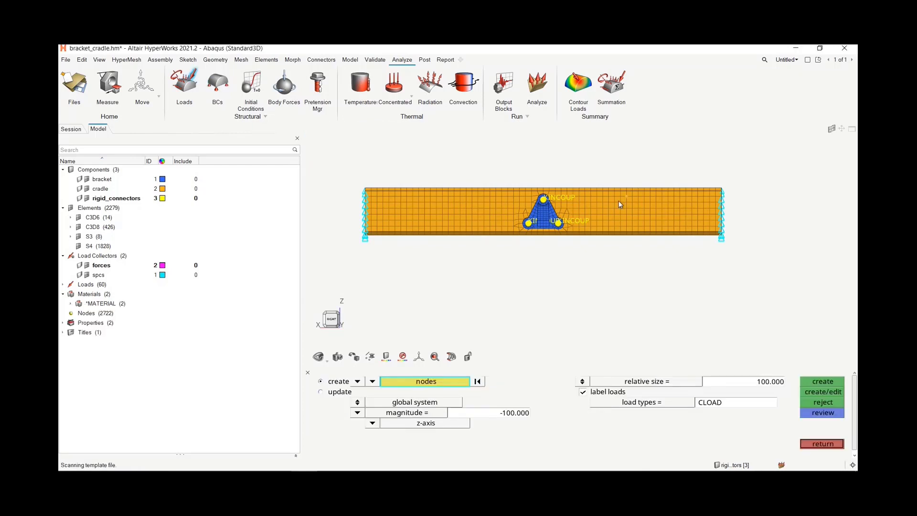
scroll(507, 196, "up", 2)
scroll(497, 191, "up", 5)
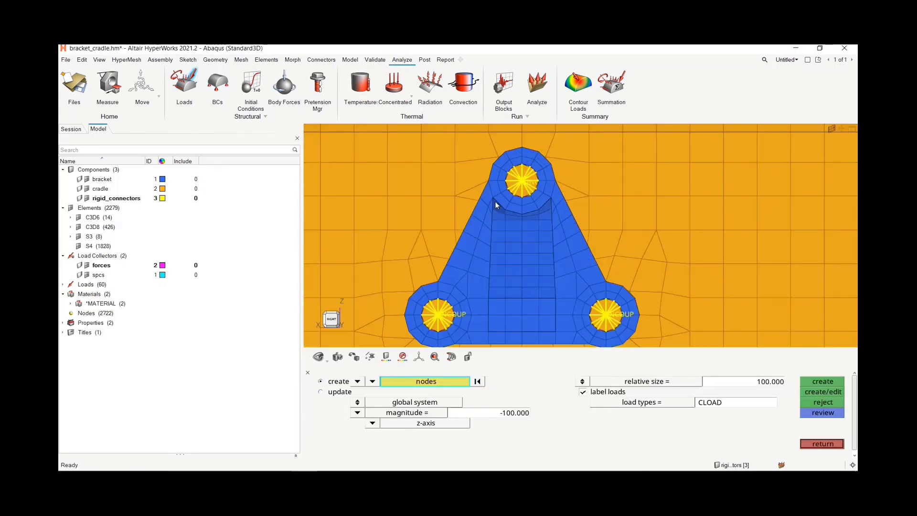
scroll(495, 202, "up", 3)
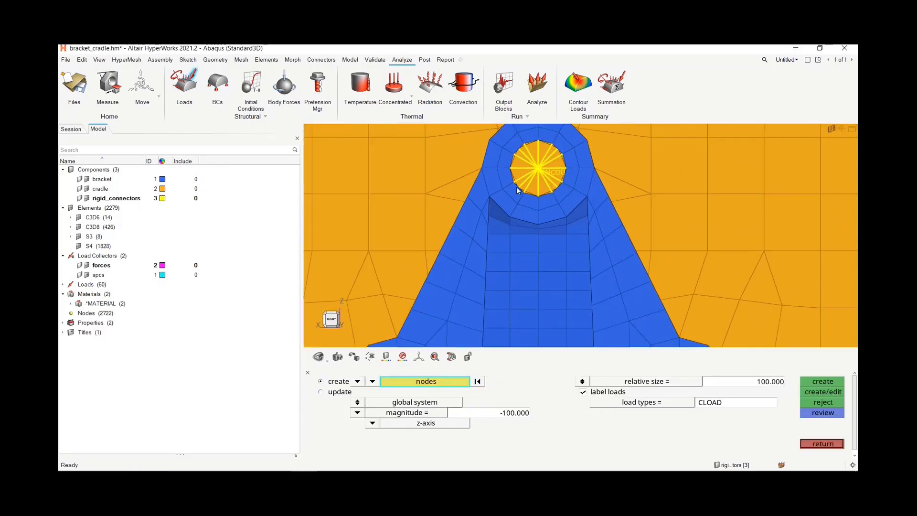
left_click(543, 164)
scroll(488, 275, "down", 4)
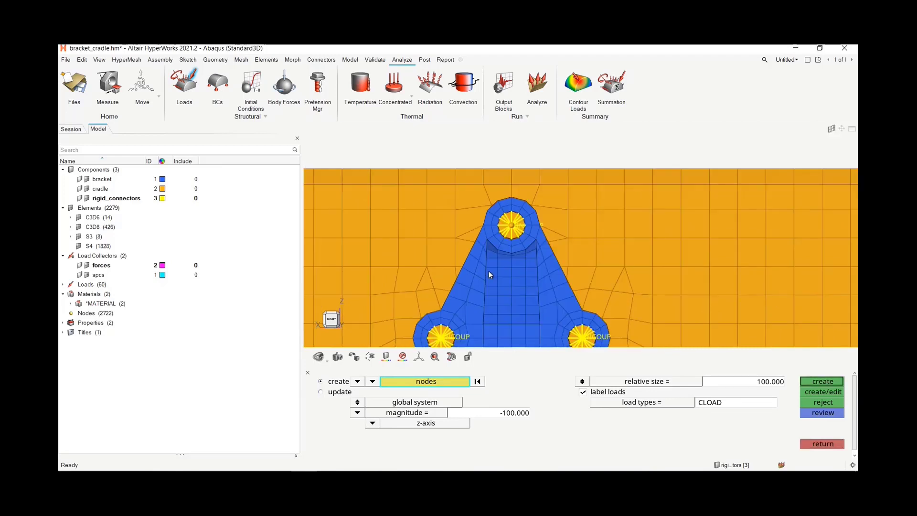
scroll(511, 235, "up", 4)
scroll(515, 231, "down", 4)
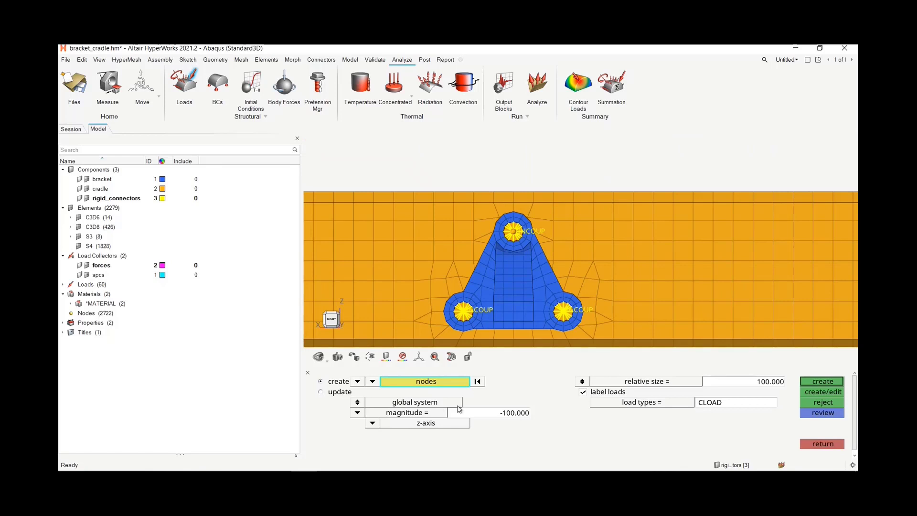
- Set the force magnitude to -100 along the z-axis and create the CLOAD on the picked node
left_click(495, 415)
type("-100")
key("Return")
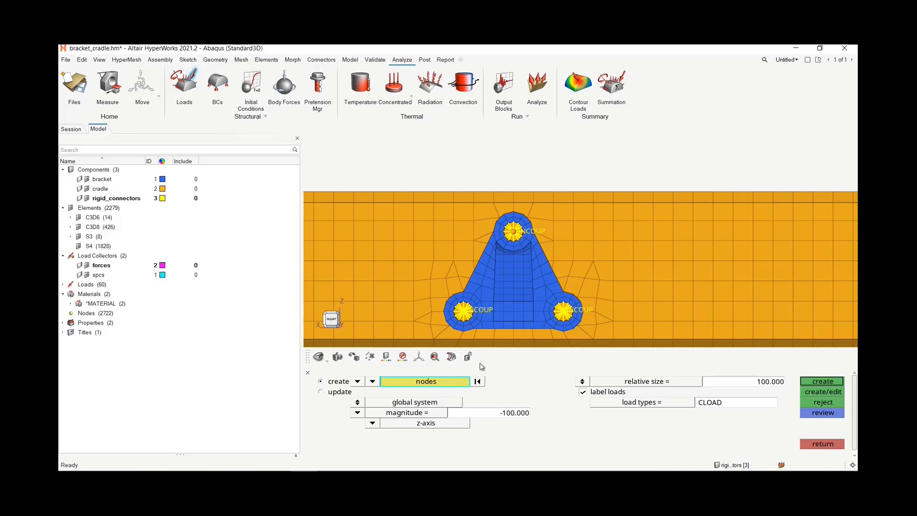
left_click(371, 424)
left_click(816, 382)
- Turn off load labelling, set the force's relative display size to 20, and leave the forces command
scroll(607, 256, "down", 5)
left_click(583, 392)
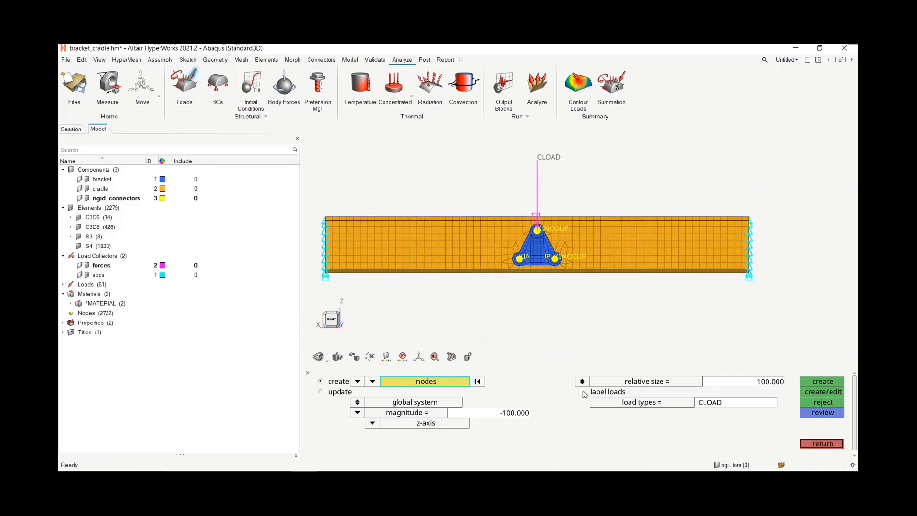
left_click(583, 392)
left_click(583, 392)
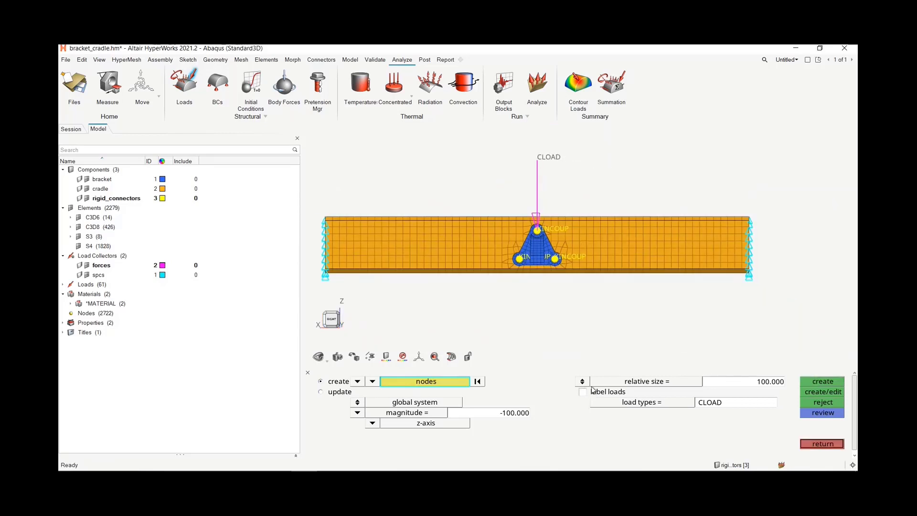
left_click(759, 382)
type("20")
key("Return")
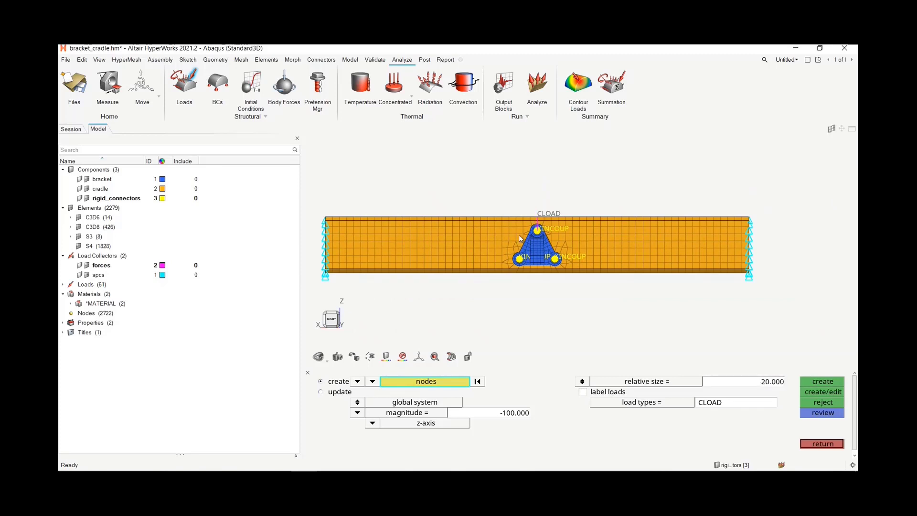
scroll(537, 233, "up", 5)
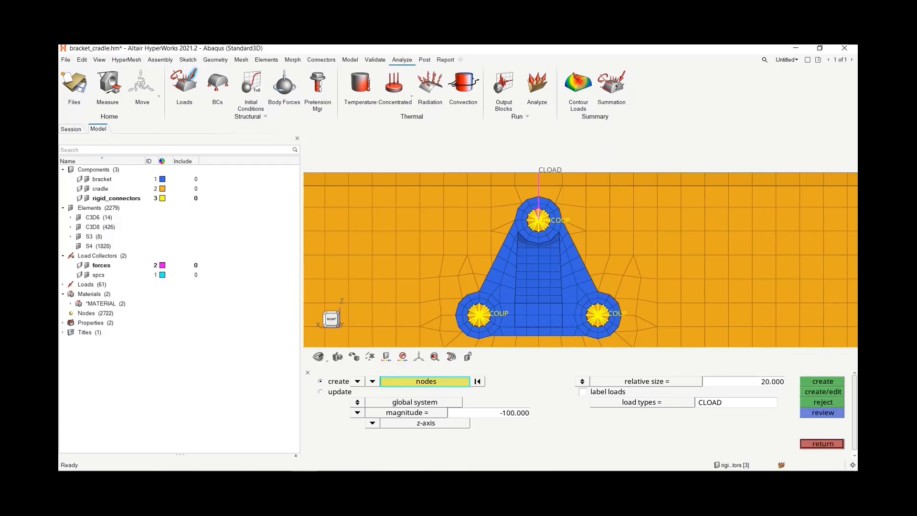
left_click(822, 444)
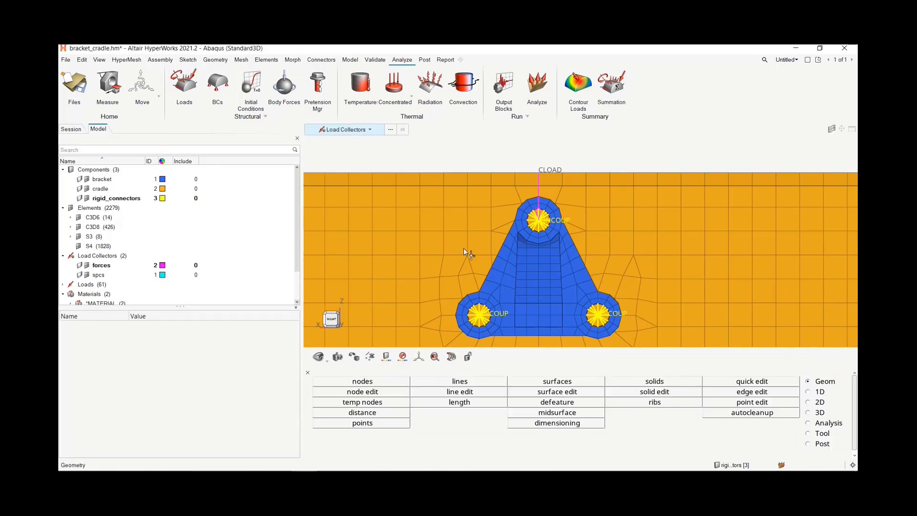
- Create an output block for the analysis with its default name and close its creation dialog
scroll(445, 219, "down", 3)
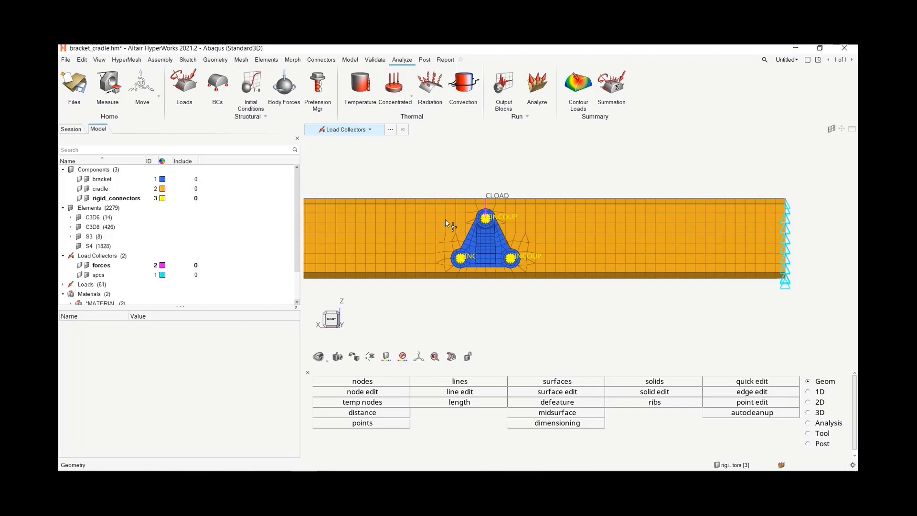
scroll(445, 219, "down", 2)
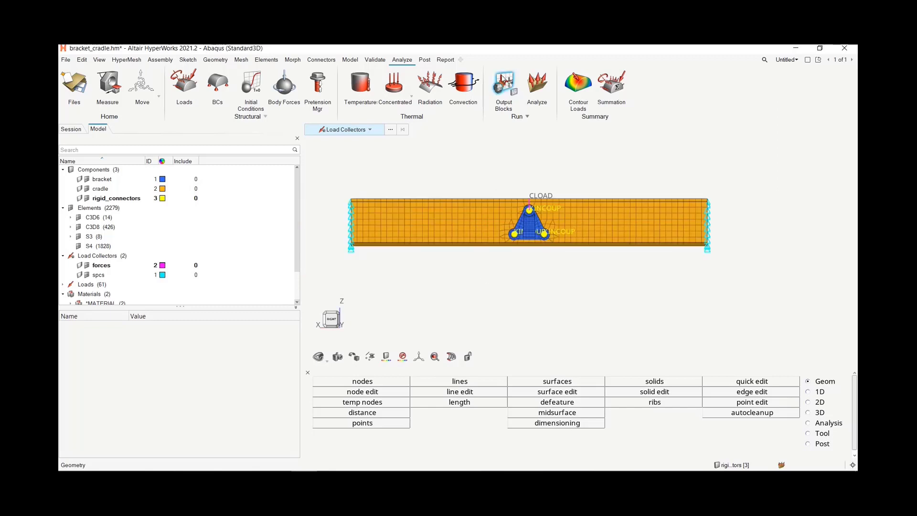
left_click(504, 79)
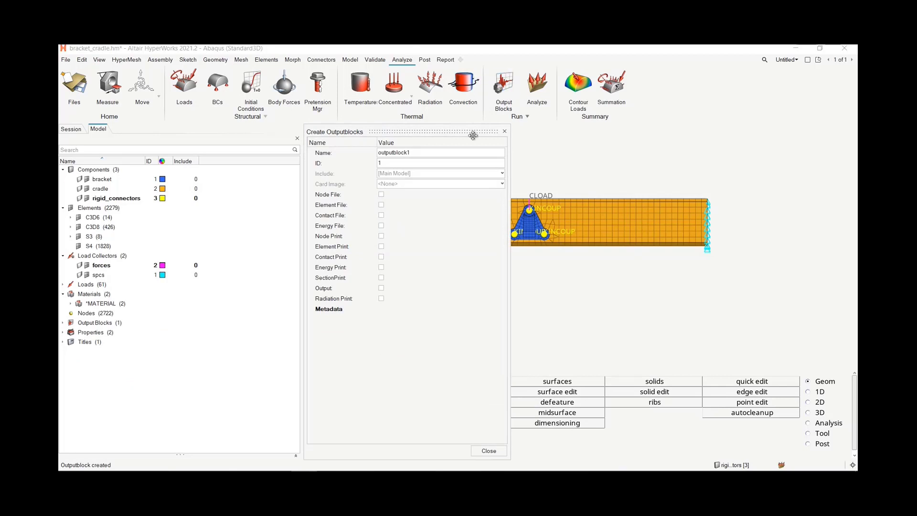
left_click(504, 132)
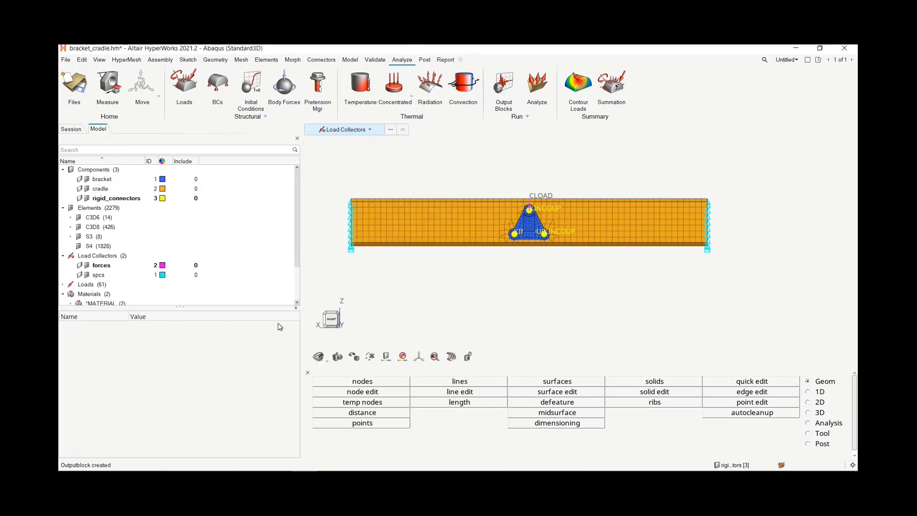
- Create an additional output block from the model tree and delete it again
right_click(244, 213)
mouse_move(259, 220)
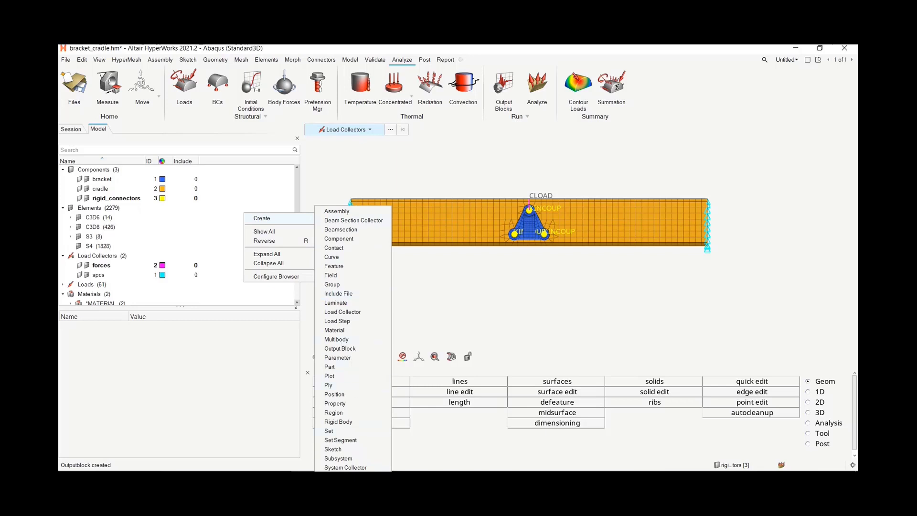
left_click(351, 349)
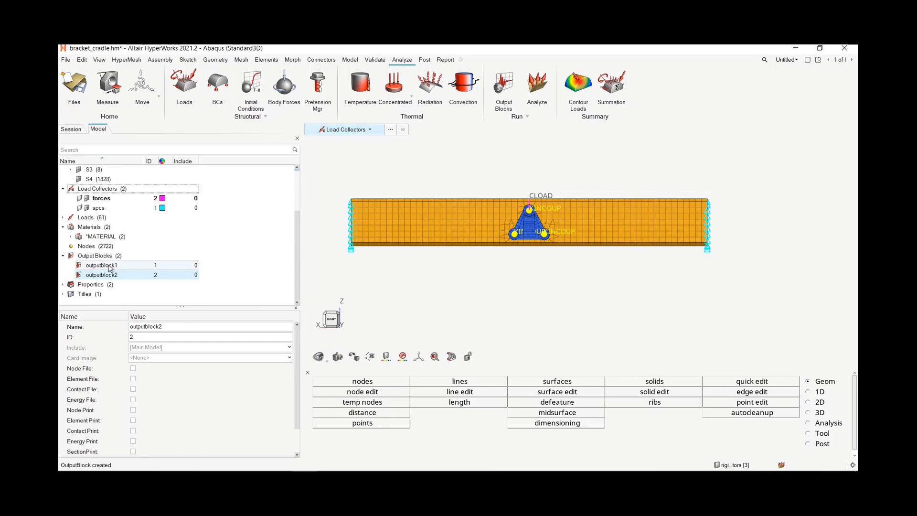
left_click(110, 268)
right_click(112, 274)
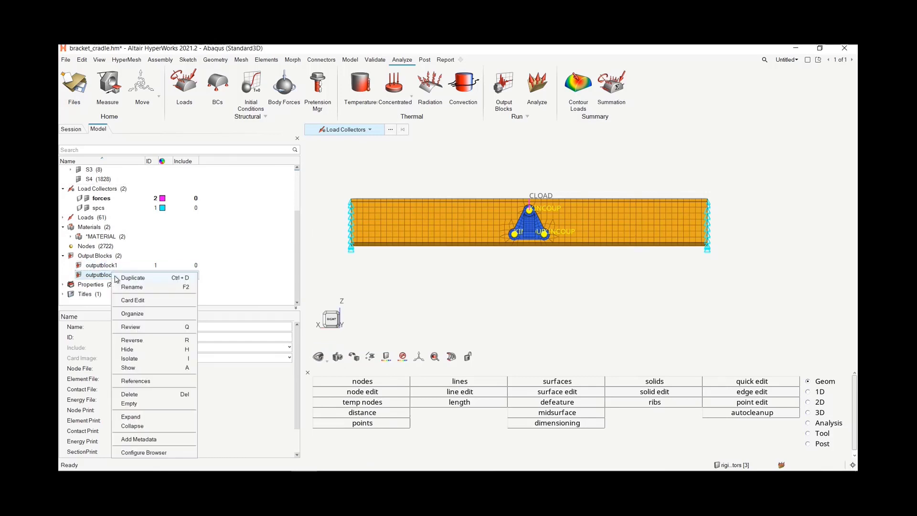
left_click(149, 395)
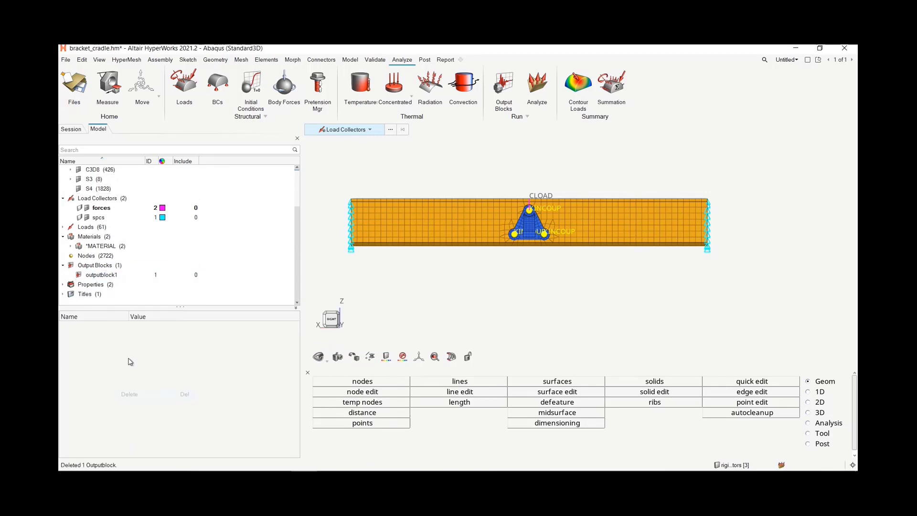
- Enable FIELD output in outputblock1 and request node output with the variable U
left_click(108, 275)
scroll(133, 389, "down", 1)
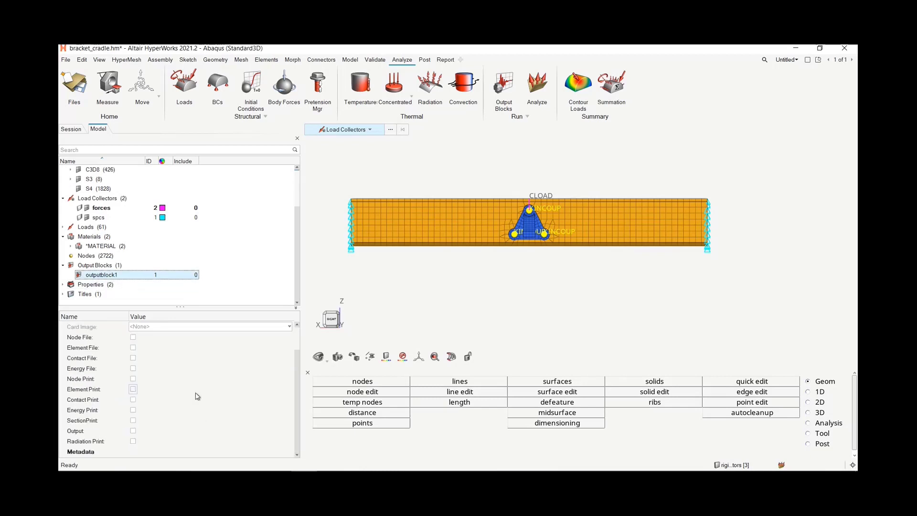
left_click(132, 440)
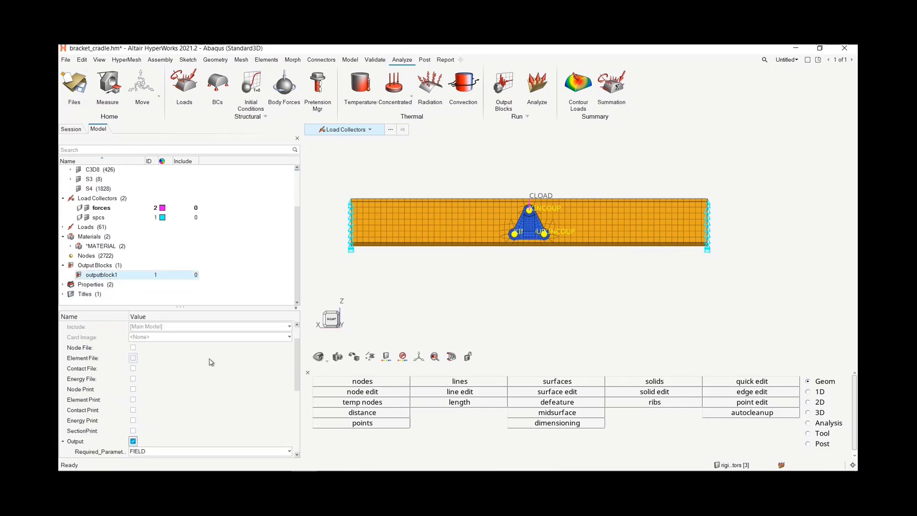
scroll(209, 365, "down", 5)
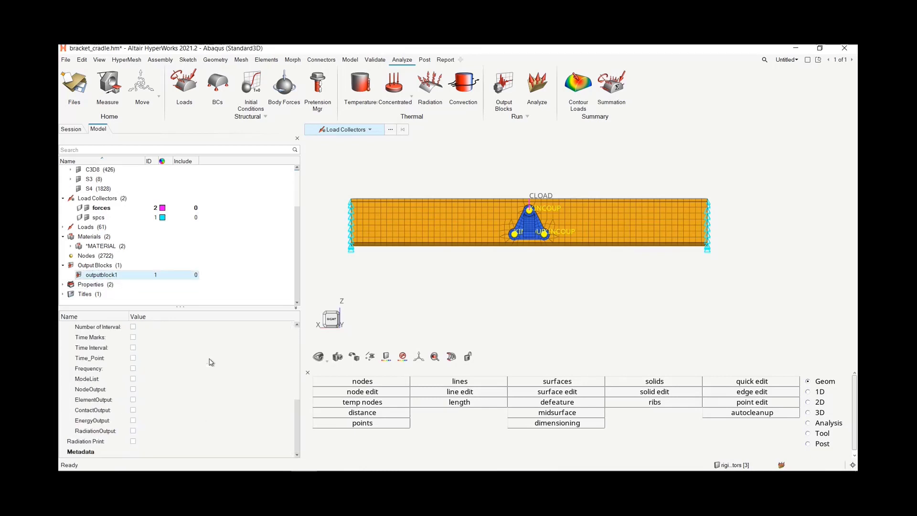
left_click(133, 390)
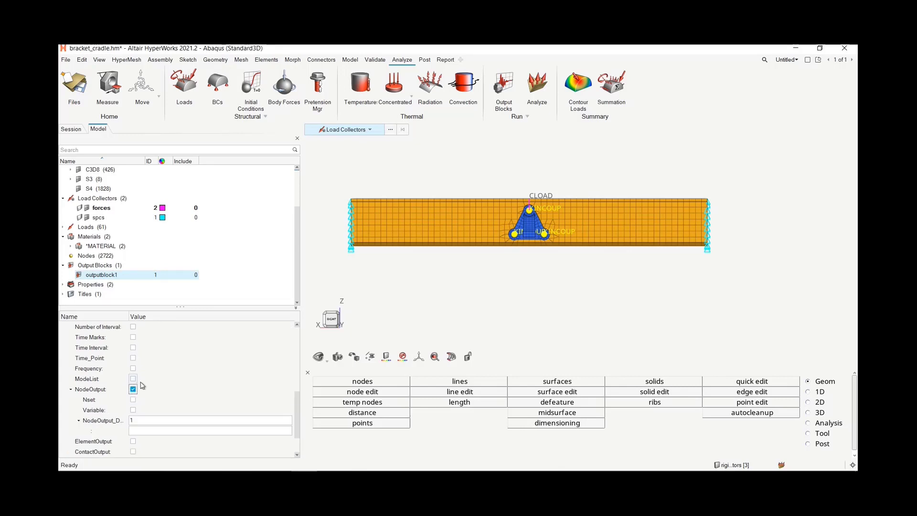
left_click(141, 430)
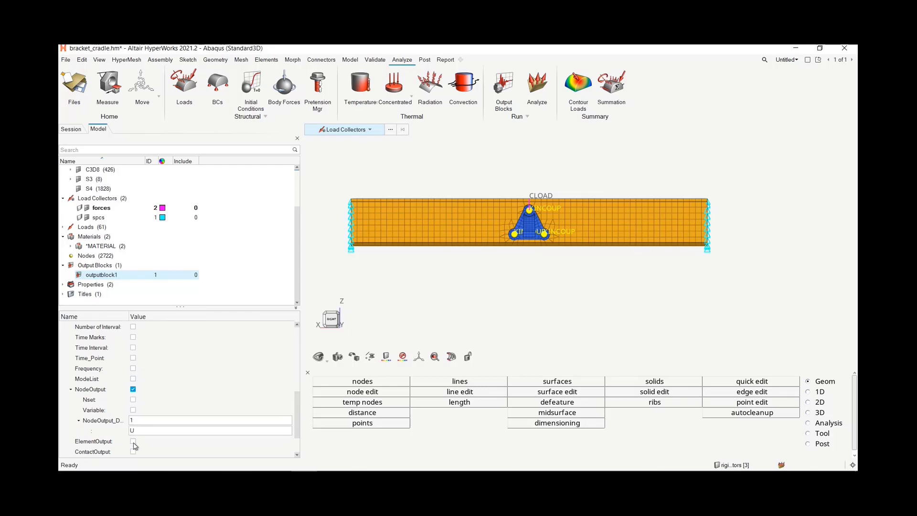
- Request element output with the variable S in outputblock1 and collapse the node and element output settings
left_click(133, 440)
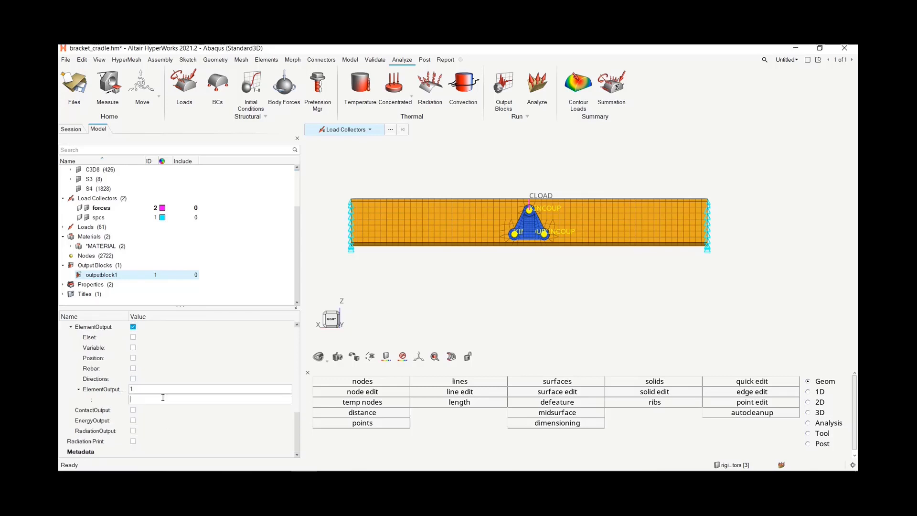
left_click(162, 399)
type("S")
scroll(300, 429, "up", 3)
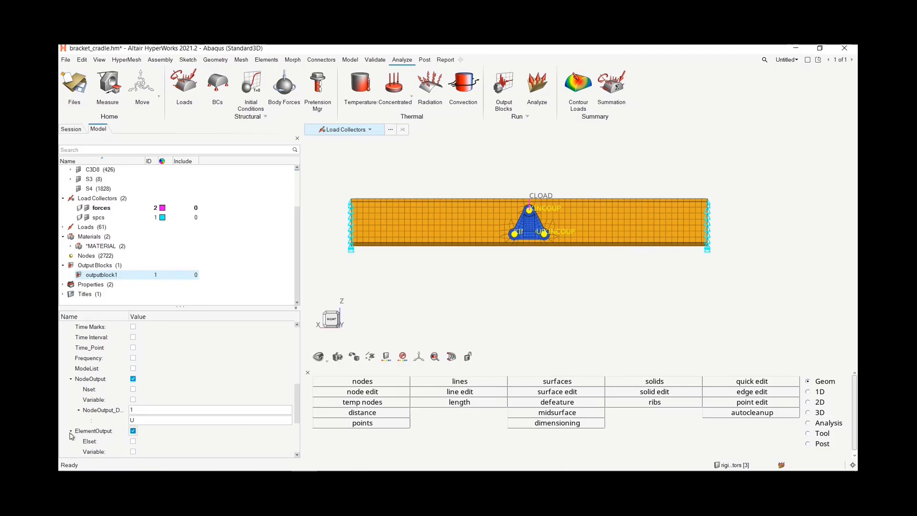
left_click(70, 431)
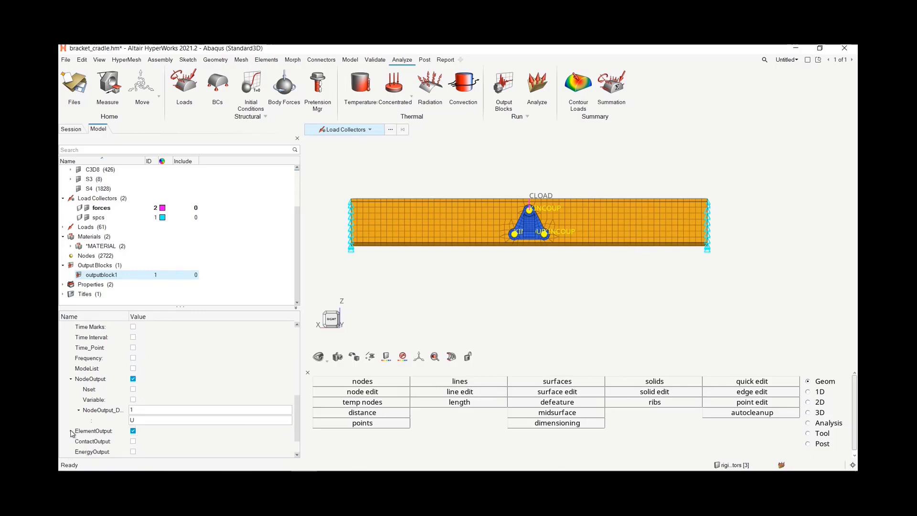
left_click(71, 379)
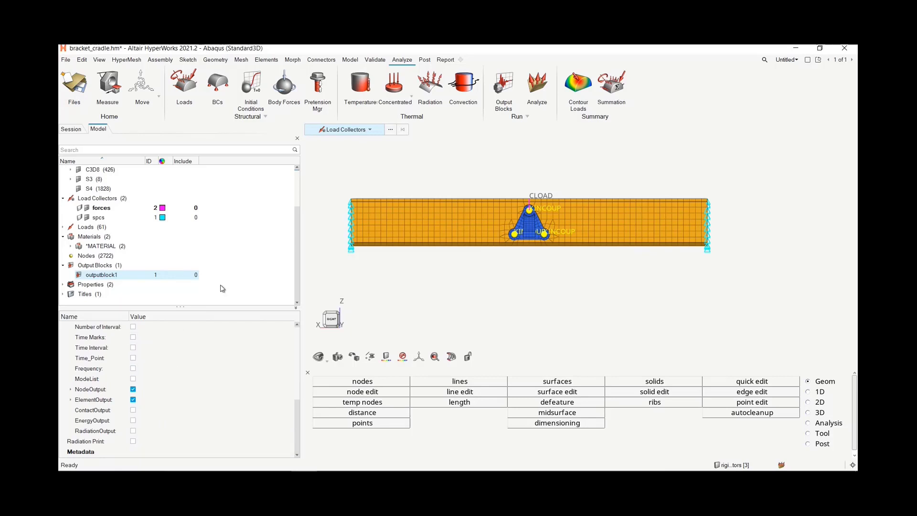
scroll(219, 373, "up", 3)
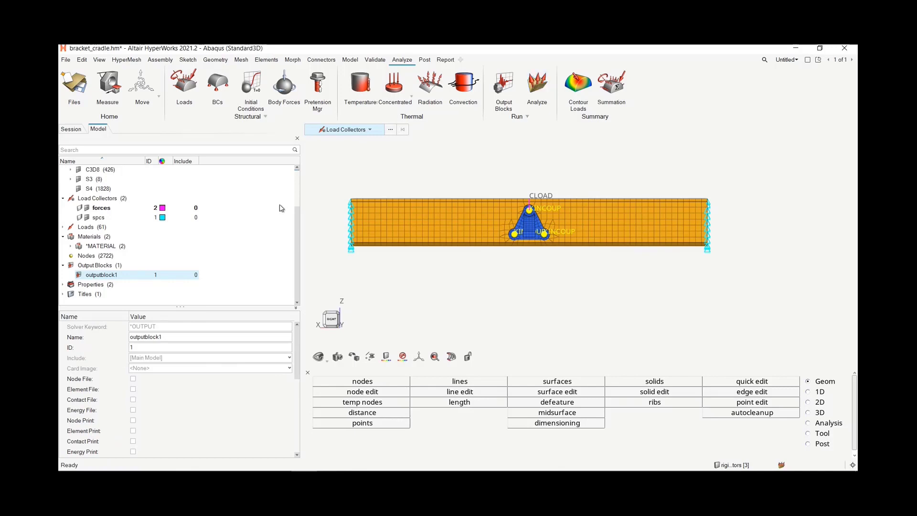
- Create load step loadstep1 and assign the spcs and forces load collectors to it
left_click(537, 82)
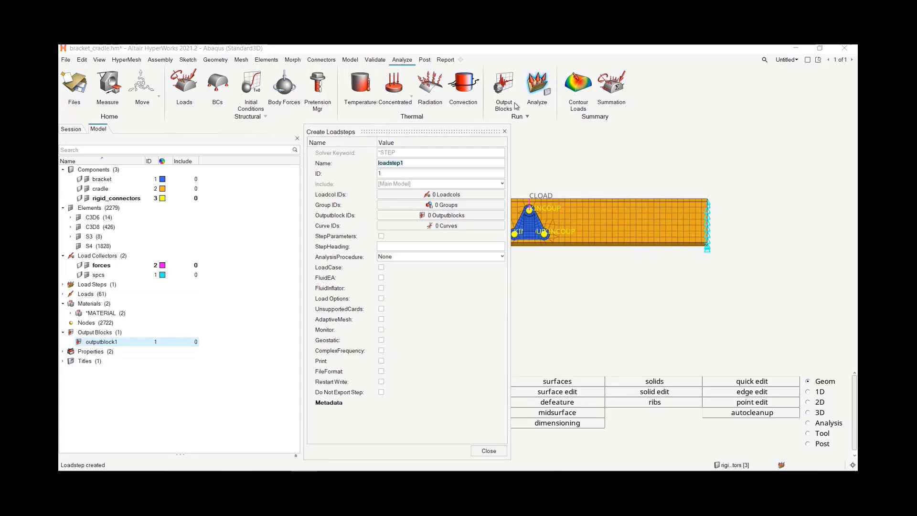
left_click_drag(451, 130, 349, 119)
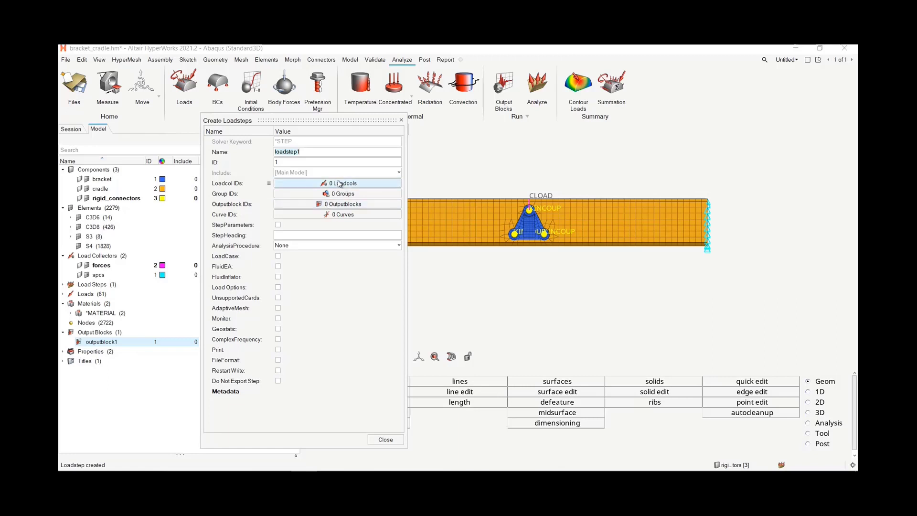
left_click(348, 183)
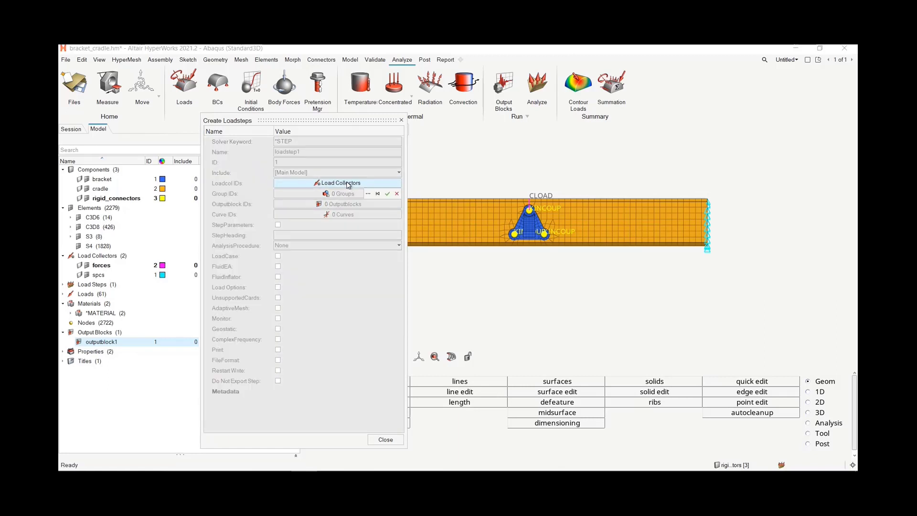
left_click(370, 194)
left_click(296, 230)
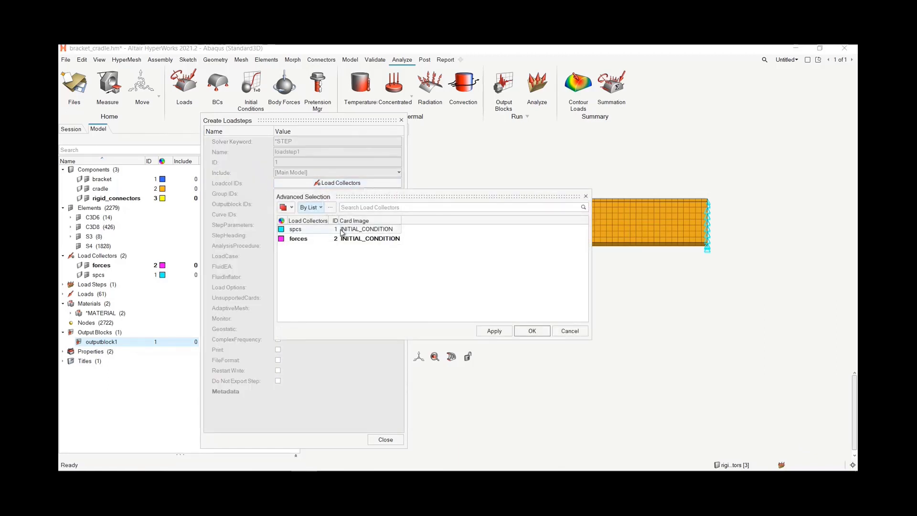
left_click(298, 239, "ctrl")
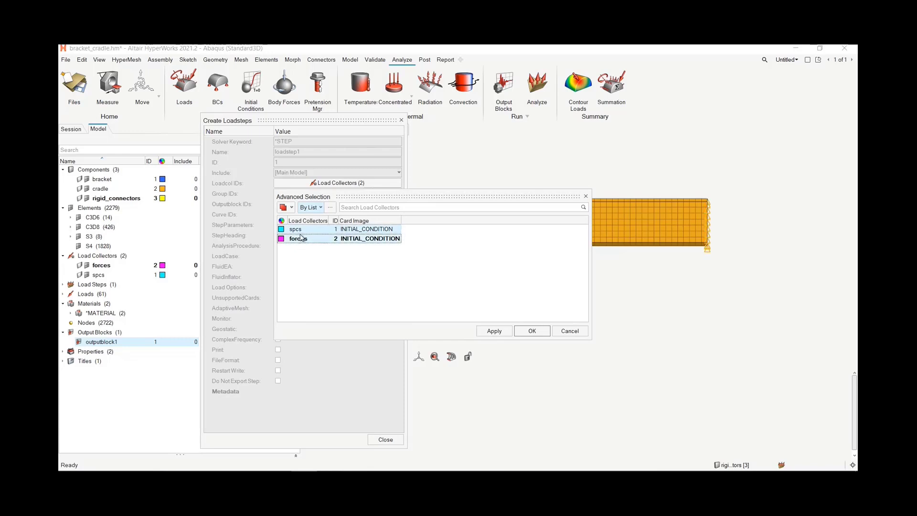
left_click(500, 334)
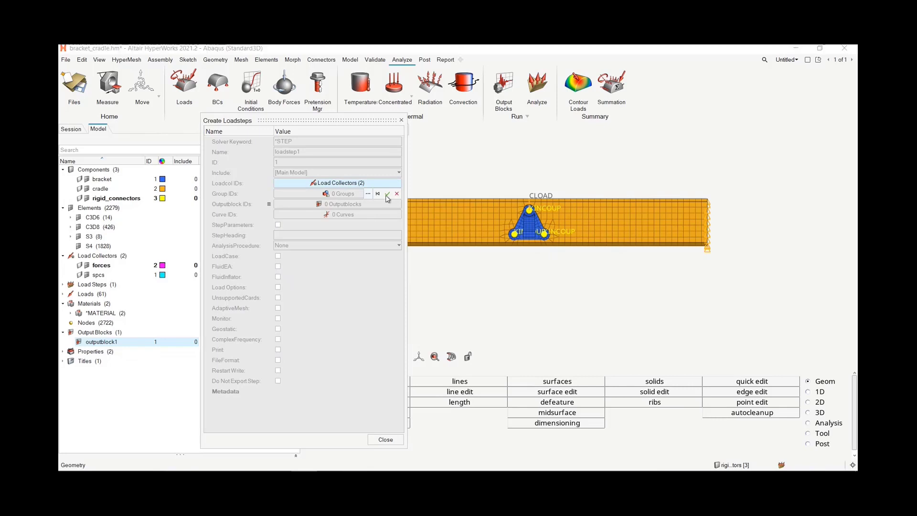
- Assign outputblock1 to loadstep1 as its output block
left_click(345, 204)
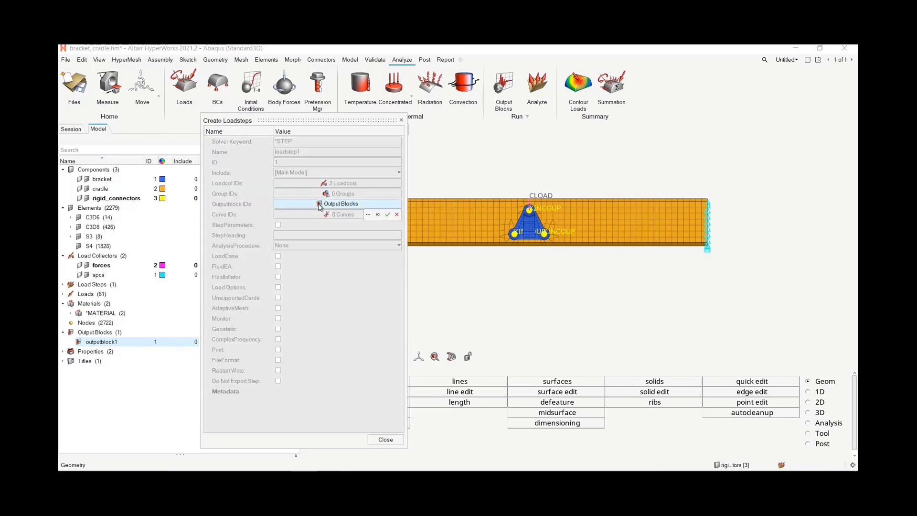
left_click(368, 215)
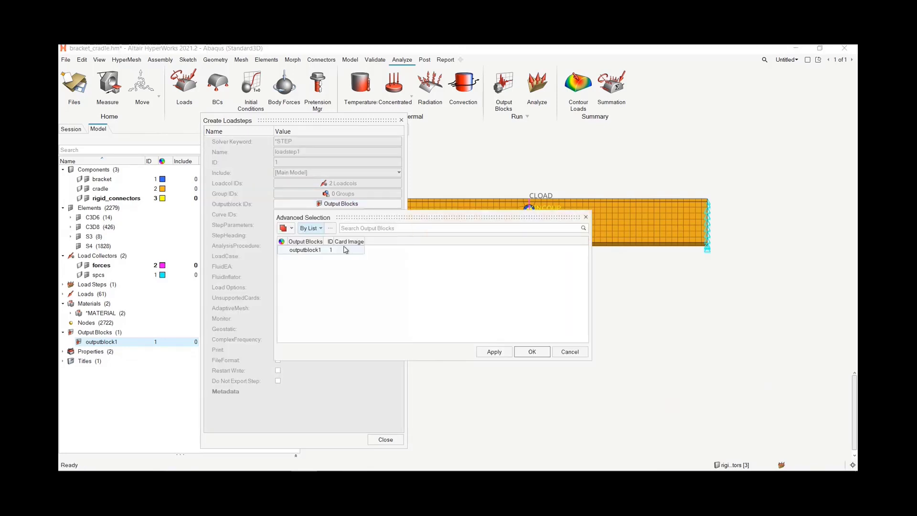
left_click(319, 250)
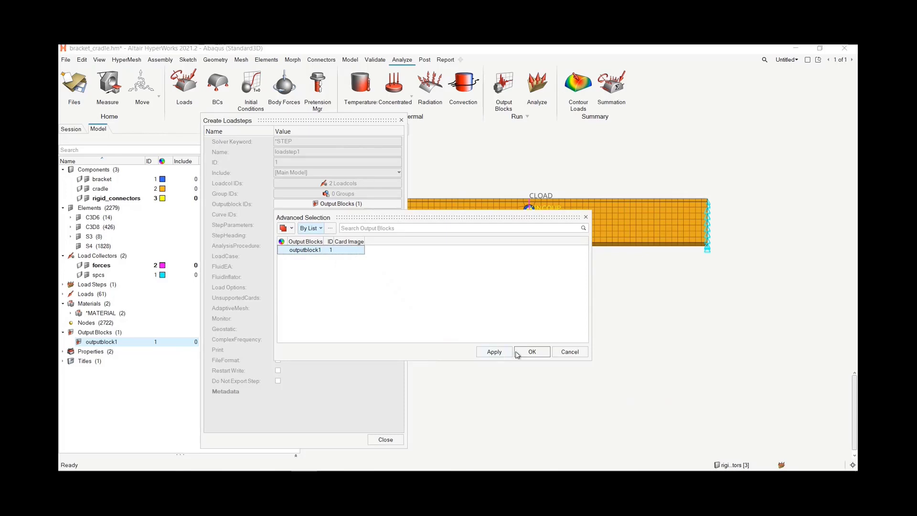
left_click(531, 352)
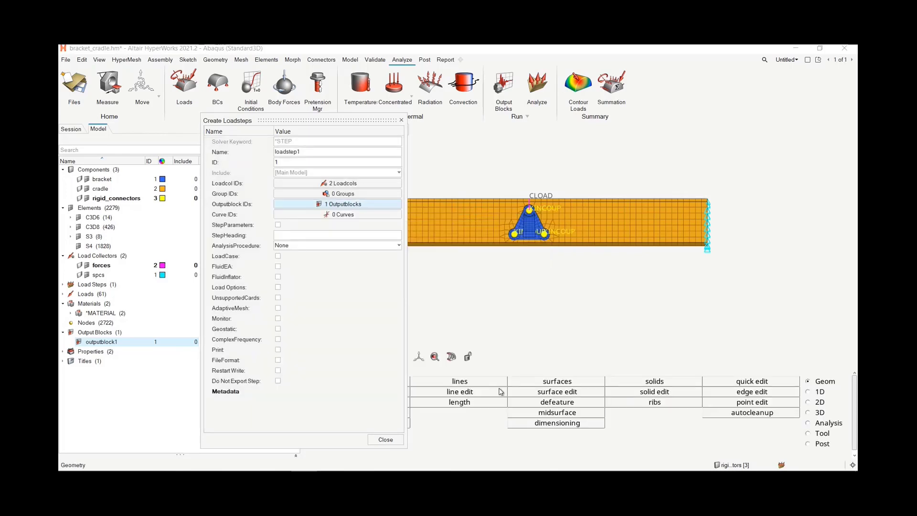
- Enable the step parameters of loadstep1 with the Name and Perturbation options
left_click(278, 225)
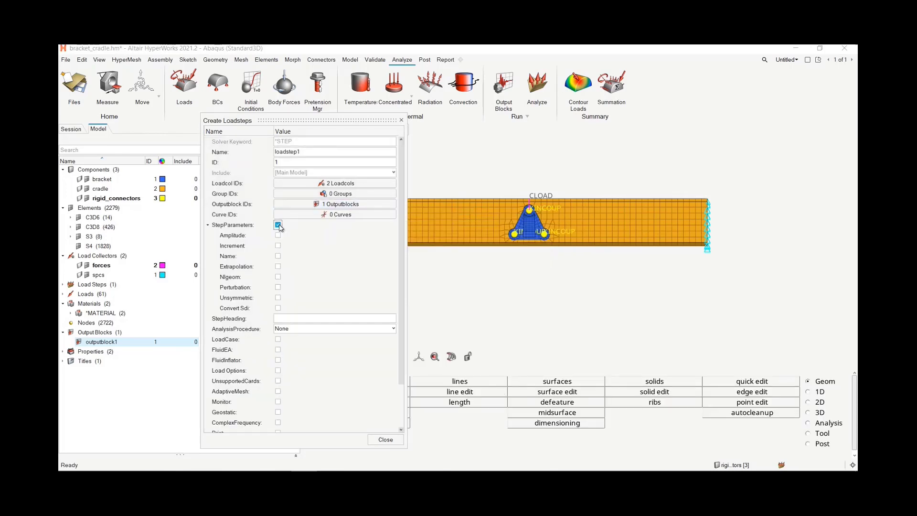
left_click(278, 256)
left_click(278, 287)
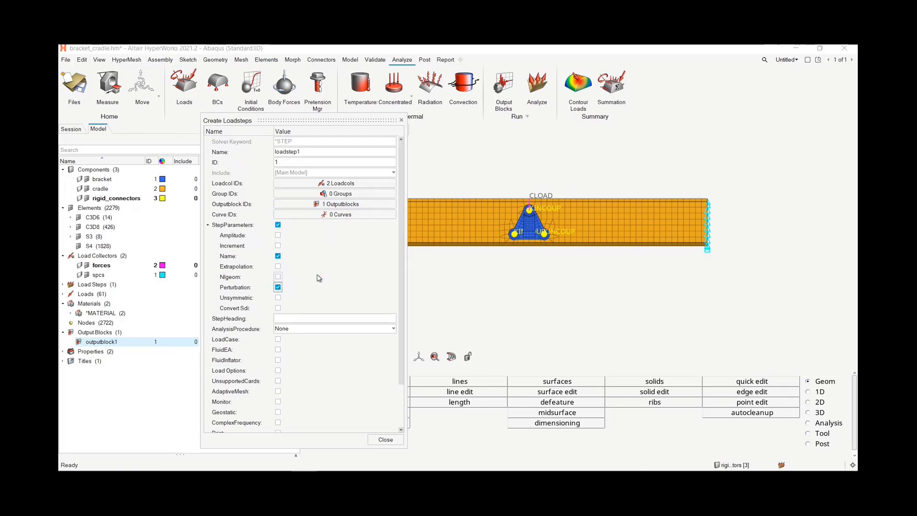
- Set the step heading to 100kN and the analysis procedure to Static, and close the load step creation dialog
left_click(306, 319)
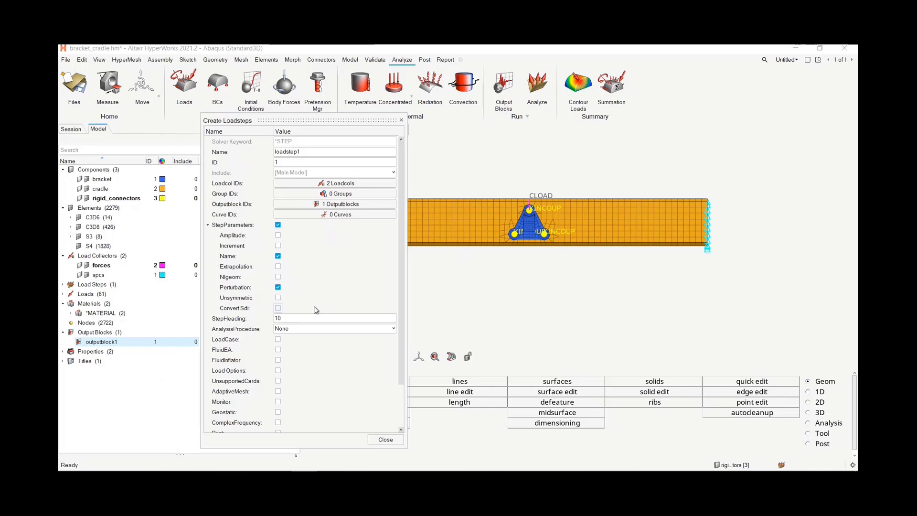
type("100kN")
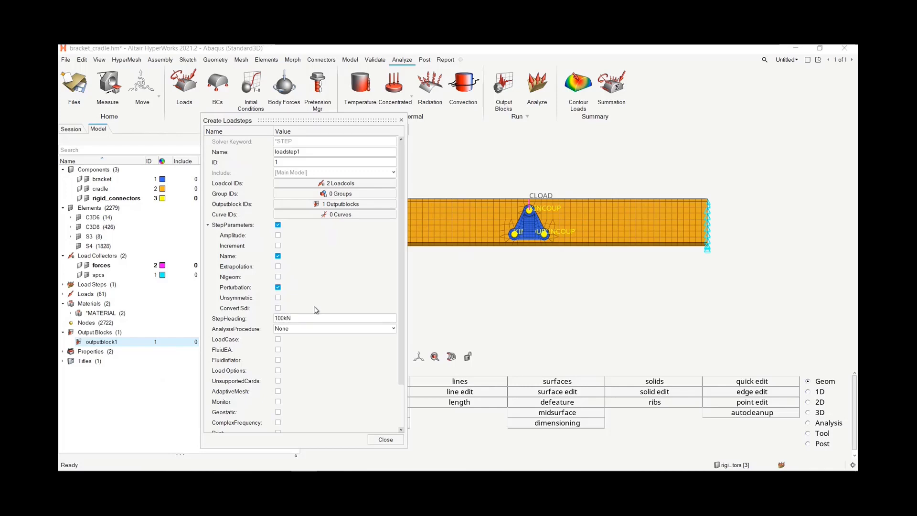
left_click(323, 328)
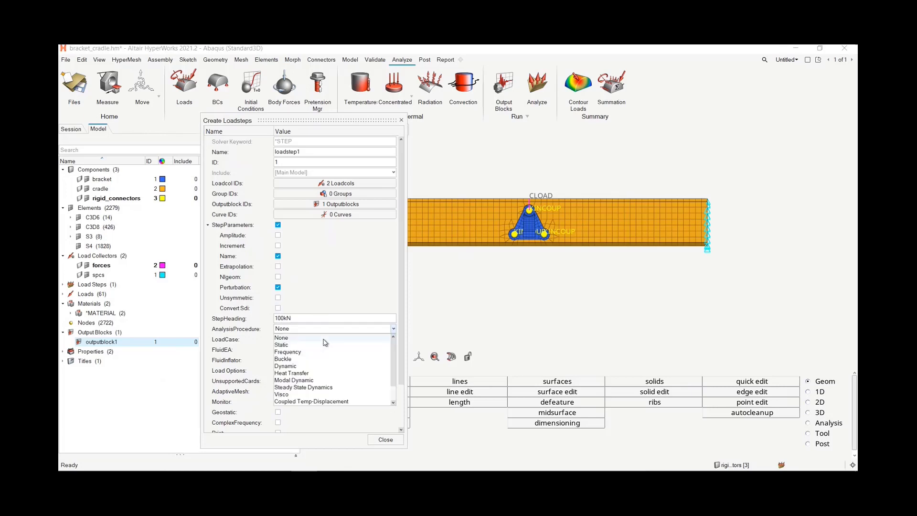
left_click(324, 344)
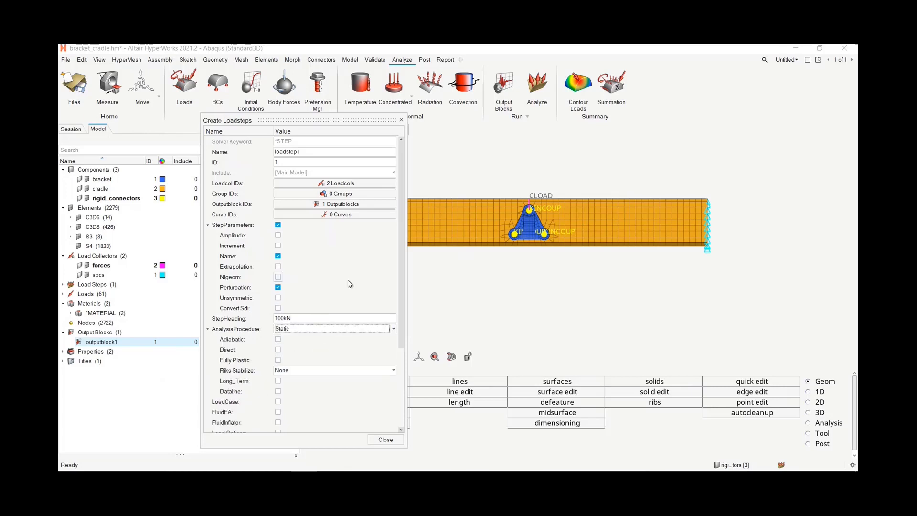
left_click(383, 439)
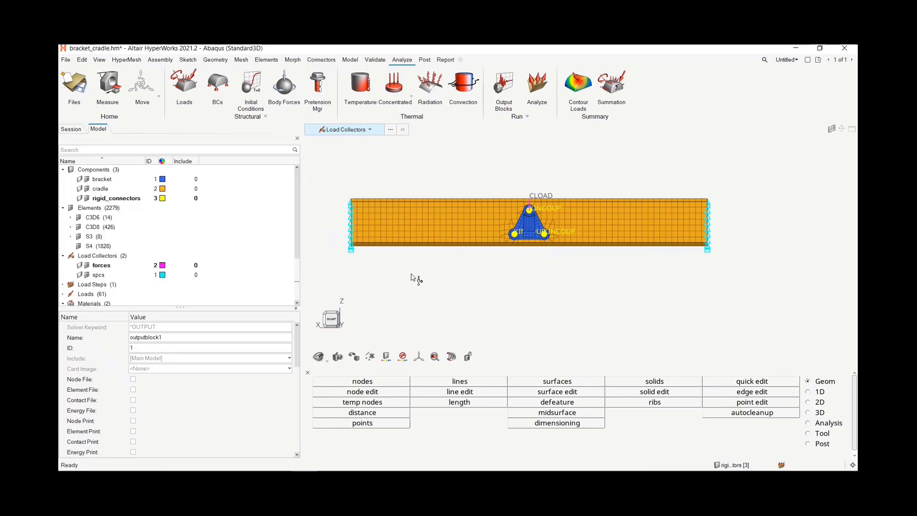
- Remove the material assignment from the cradle component, leaving its material unspecified
left_click(126, 193)
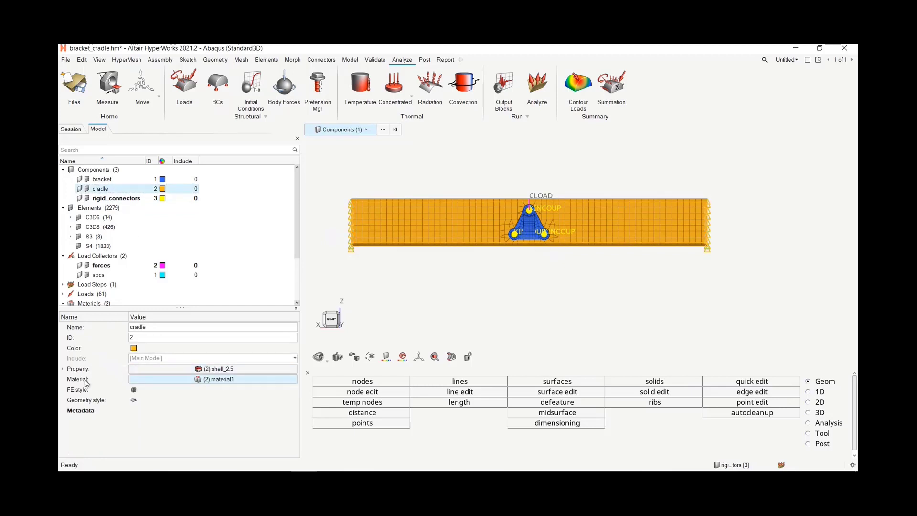
left_click(247, 380)
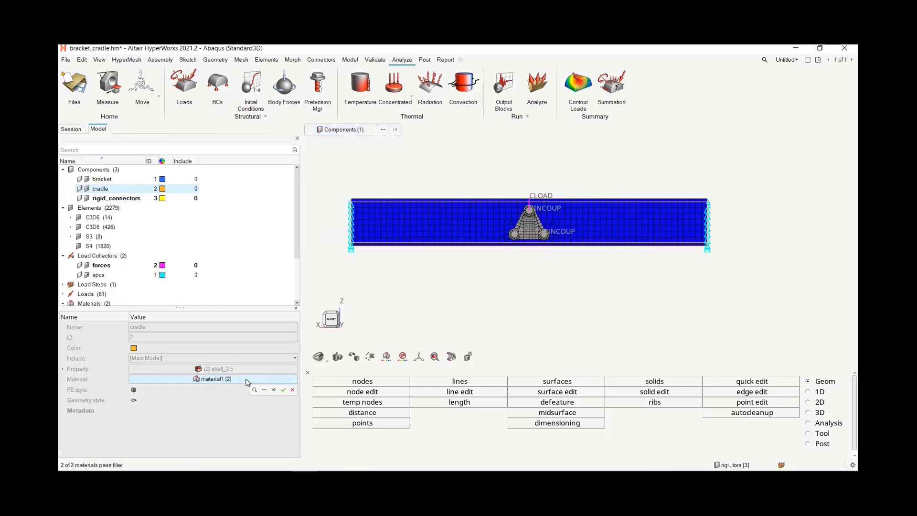
left_click(273, 390)
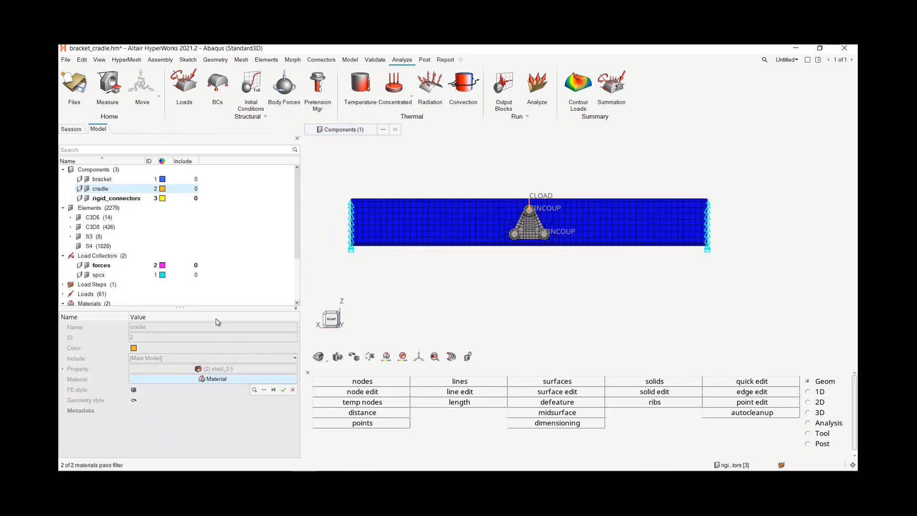
left_click(290, 391)
left_click(245, 382)
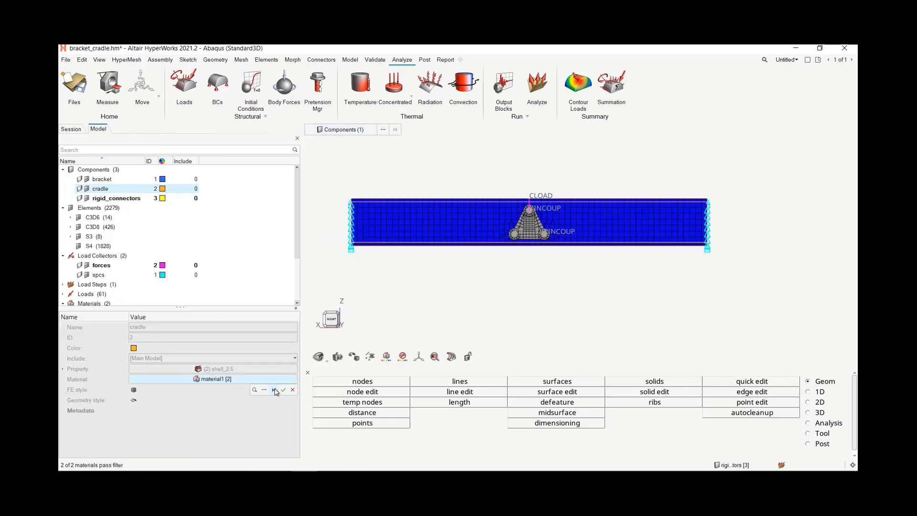
left_click(274, 390)
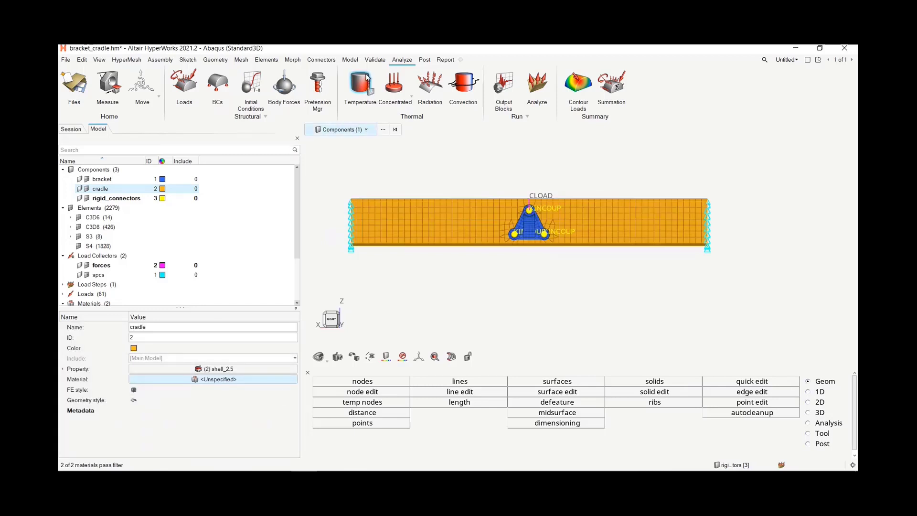
- Run the model checker on the bracket, cradle and rigid_connectors components
left_click(375, 59)
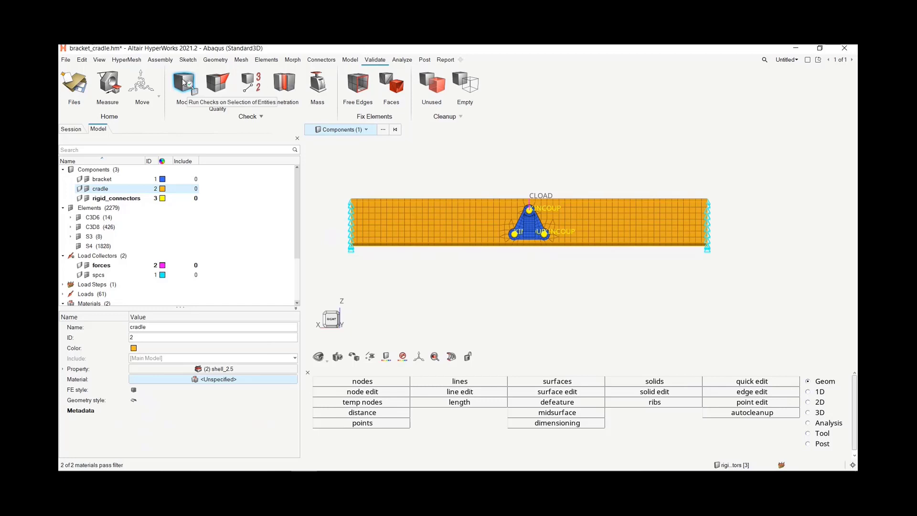
left_click(185, 85)
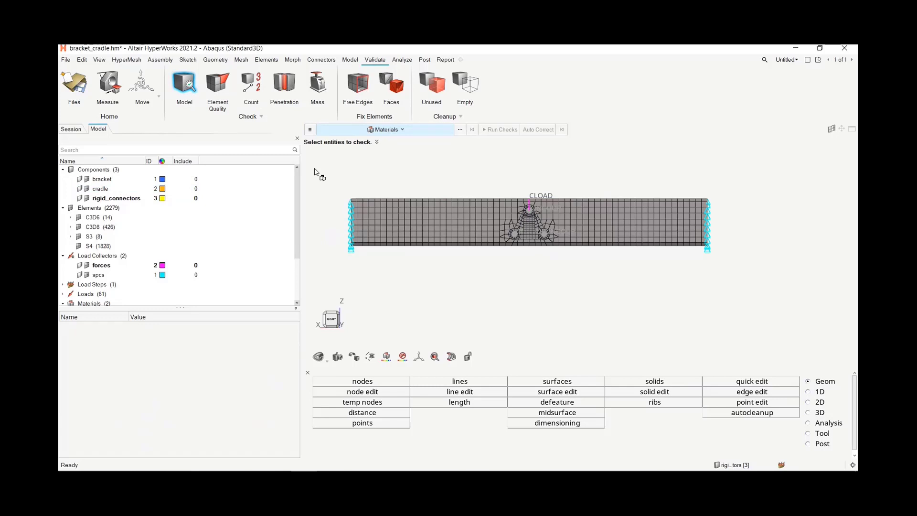
left_click(385, 130)
left_click(348, 269)
left_click(385, 130)
left_click(348, 269)
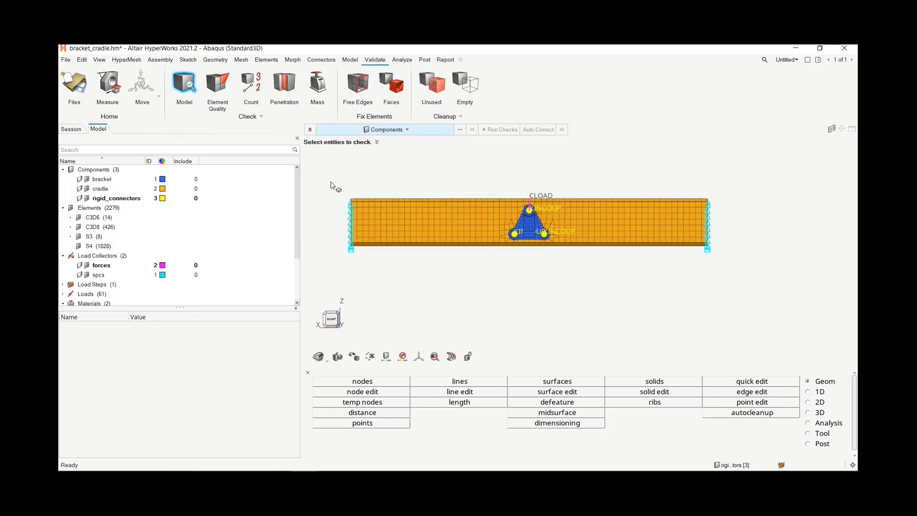
left_click_drag(330, 182, 740, 291, "shift")
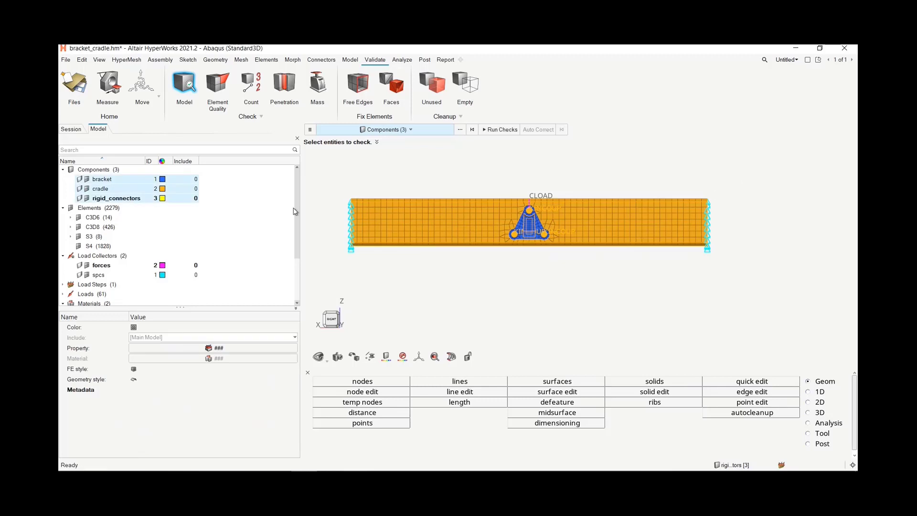
left_click(493, 130)
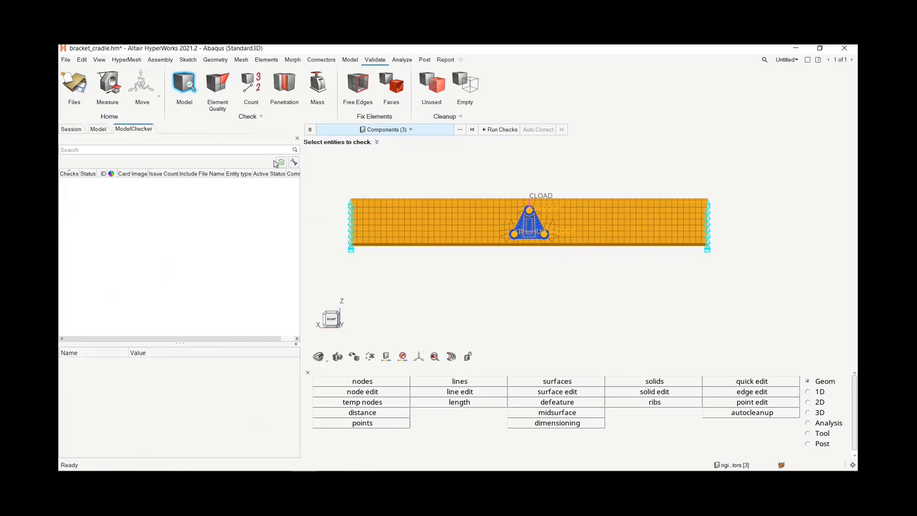
left_click(281, 162)
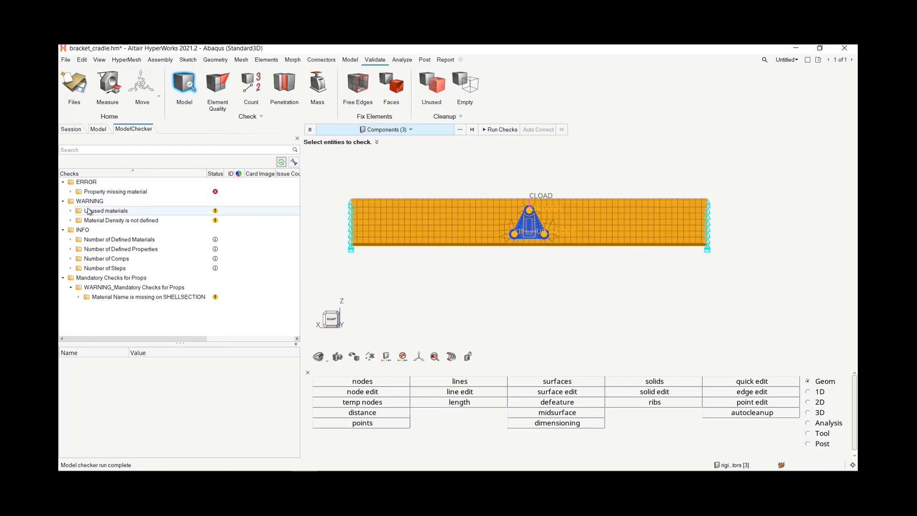
- Assign material1 to the shell_2.5 property flagged under the Property missing material error
left_click(96, 183)
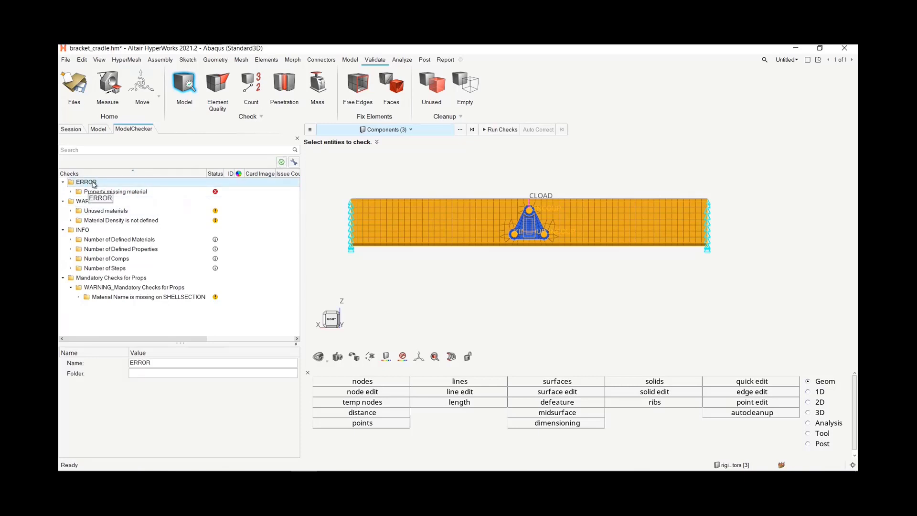
left_click(71, 191)
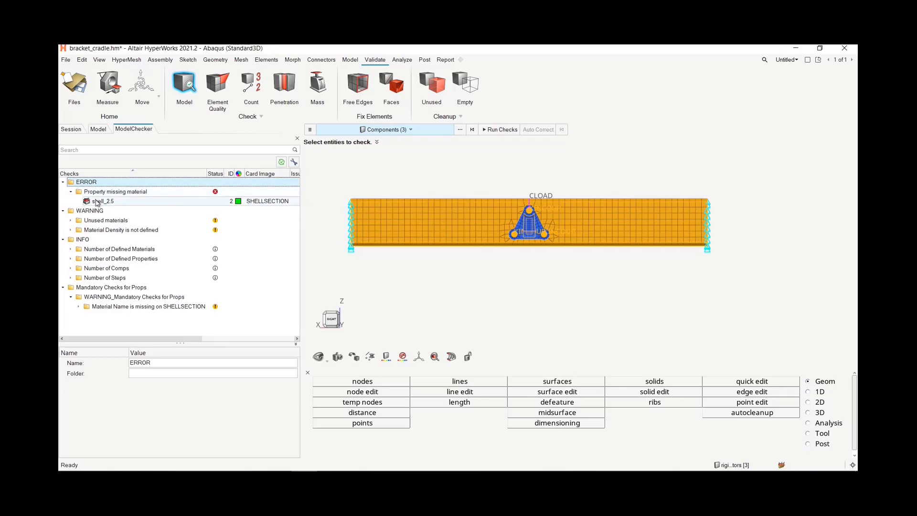
left_click(97, 203)
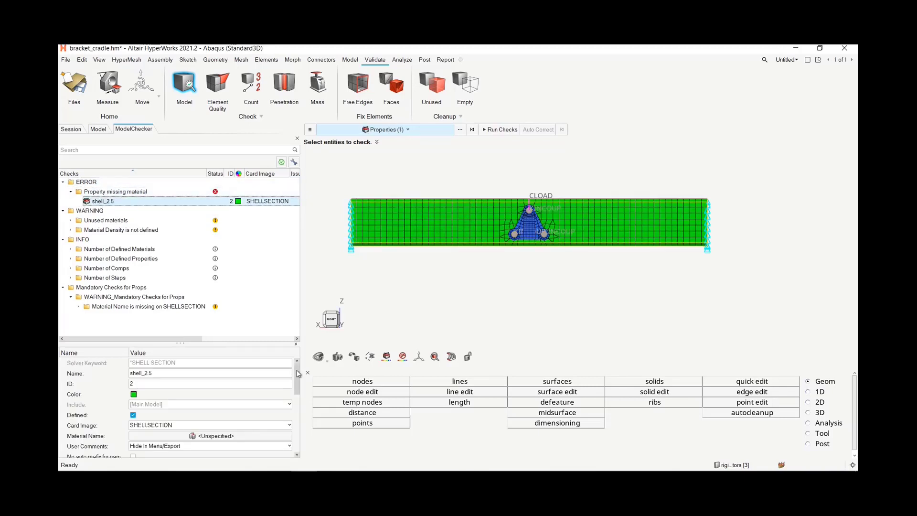
left_click_drag(297, 373, 302, 399)
scroll(209, 389, "up", 3)
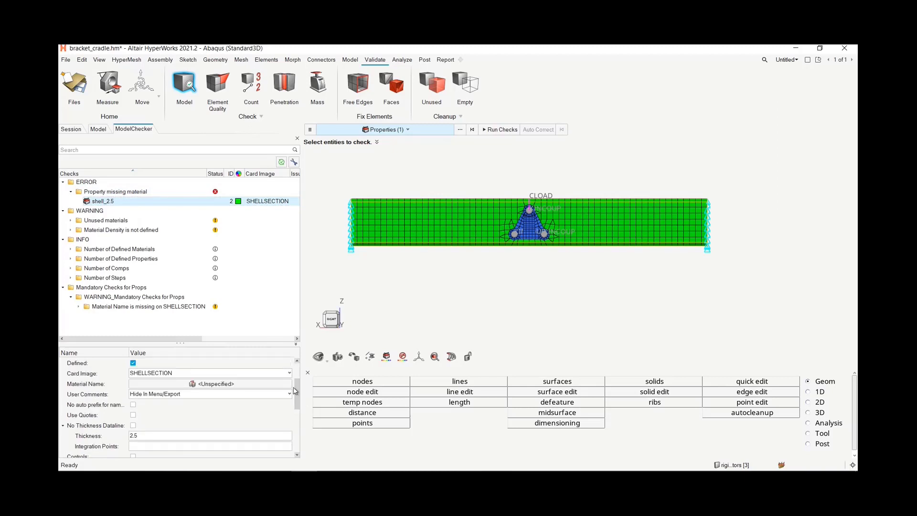
left_click(207, 387)
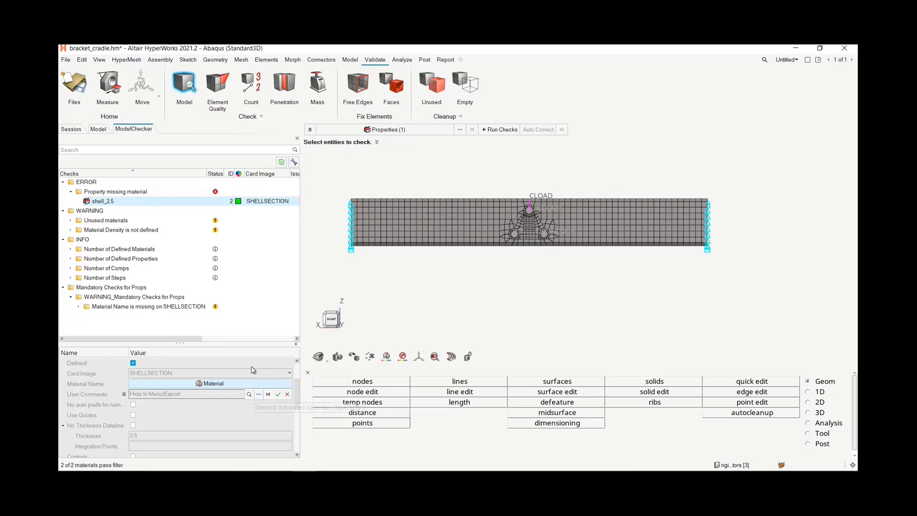
left_click(258, 394)
left_click_drag(221, 306, 278, 266)
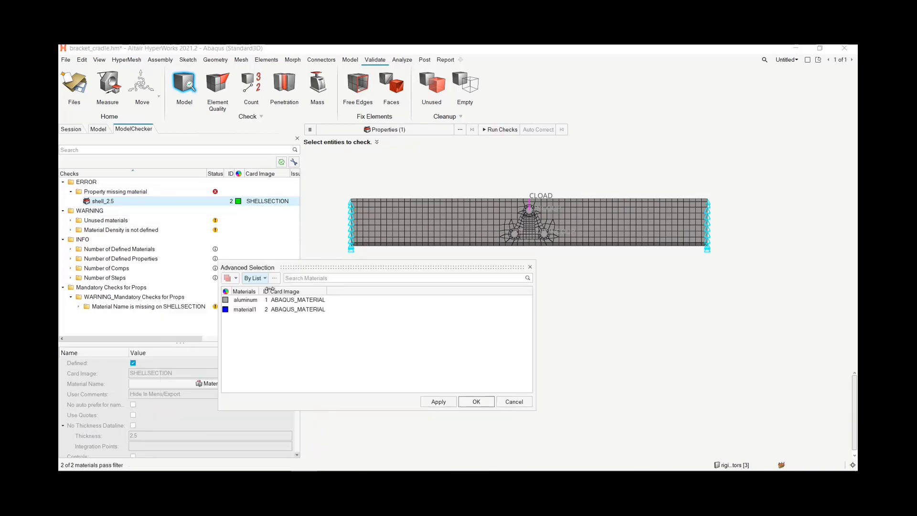
left_click(246, 310)
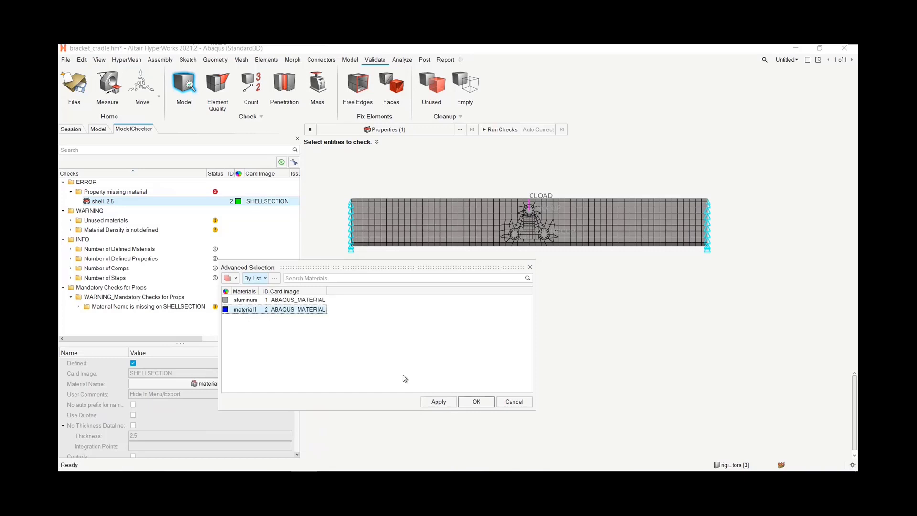
left_click(475, 401)
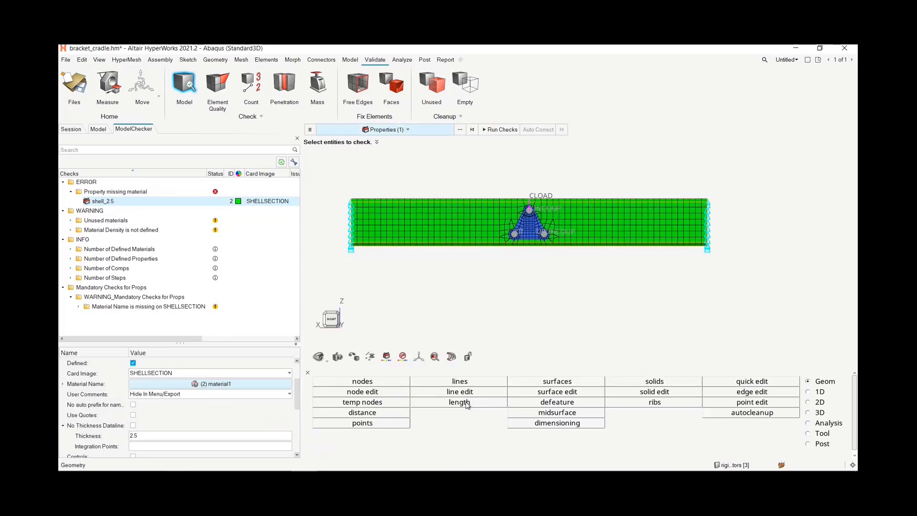
- Rerun the checks for Property missing material and Material Name is missing on SHELLSECTION, and close the geometry tool panel
left_click(281, 162)
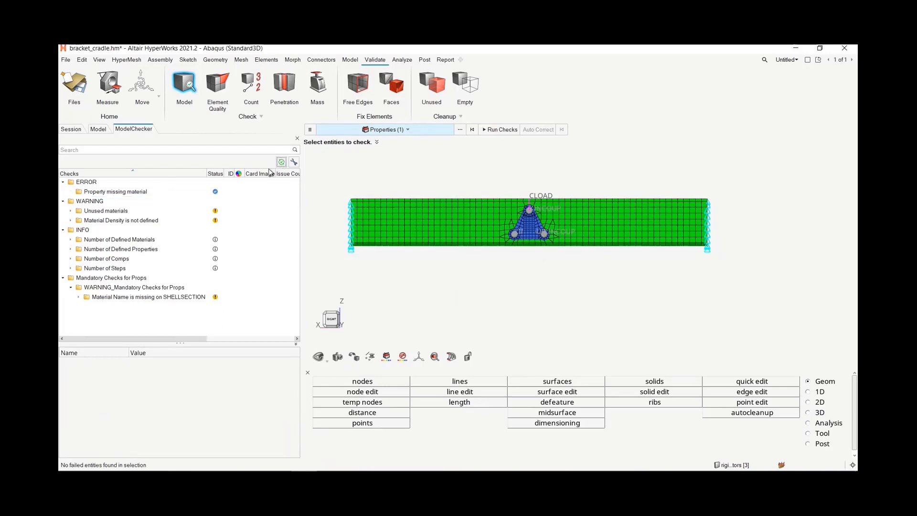
left_click(116, 201)
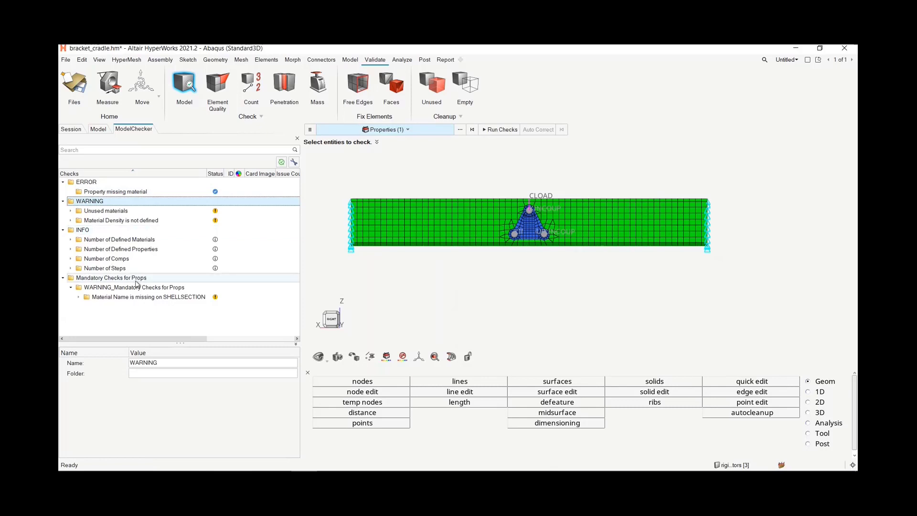
left_click(141, 298)
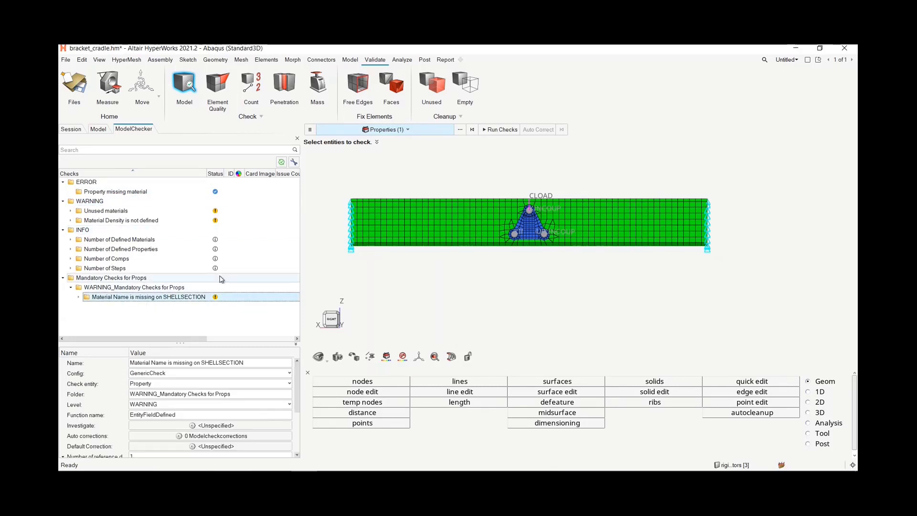
left_click(281, 162)
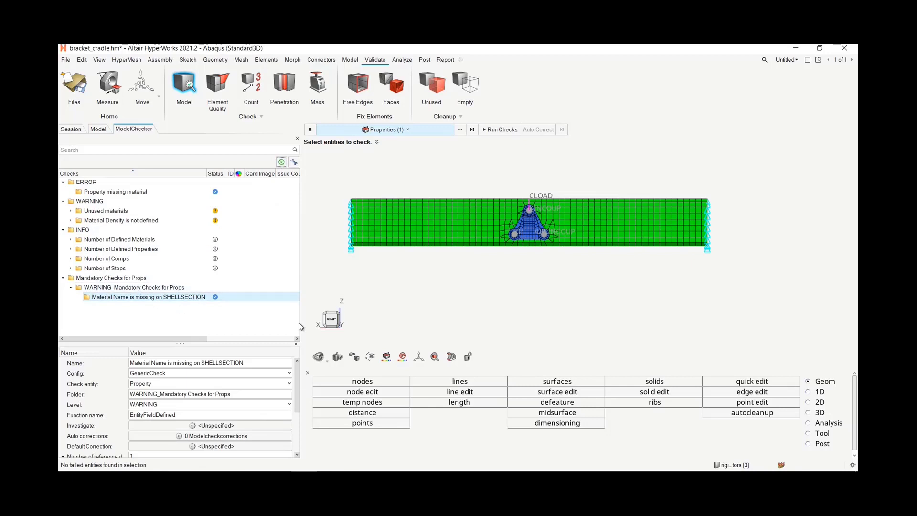
left_click(308, 371)
- Save the model as bracket_cradle_finished in the week6_analysisSetup folder, replacing the existing file
left_click(66, 60)
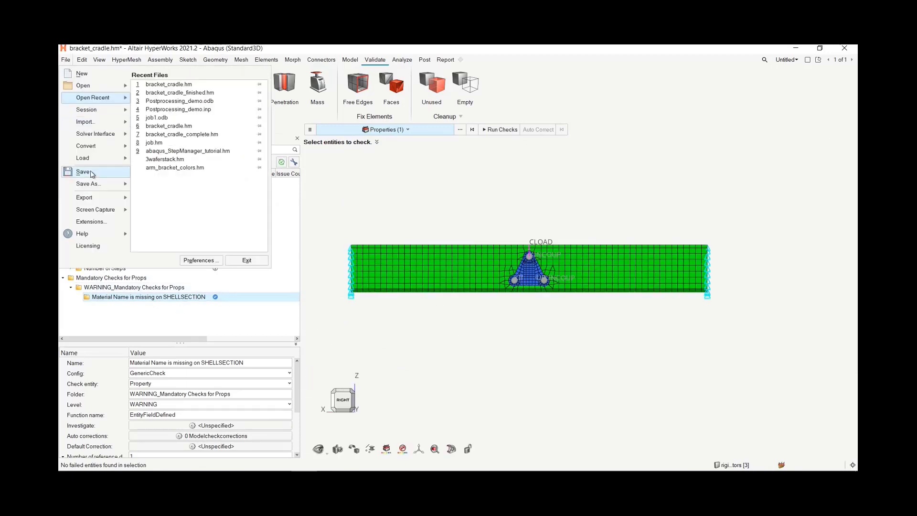
mouse_move(93, 184)
left_click(171, 90)
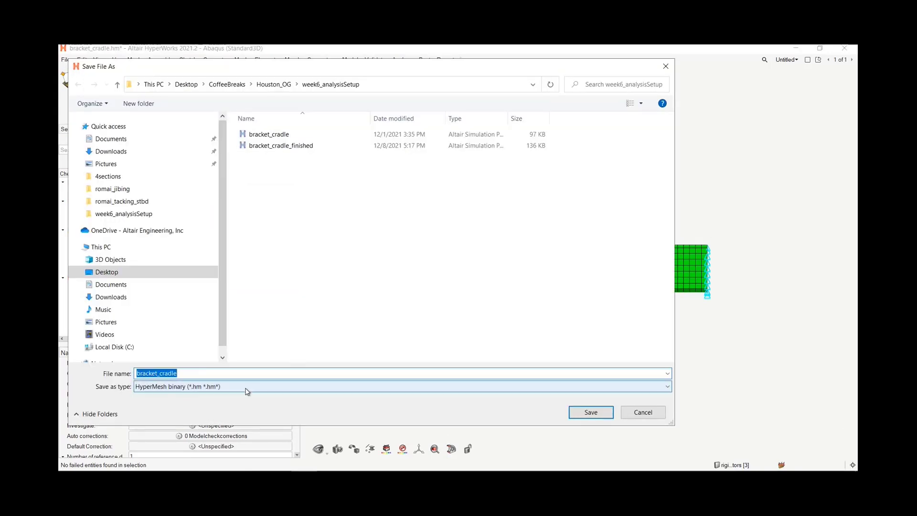
left_click(227, 373)
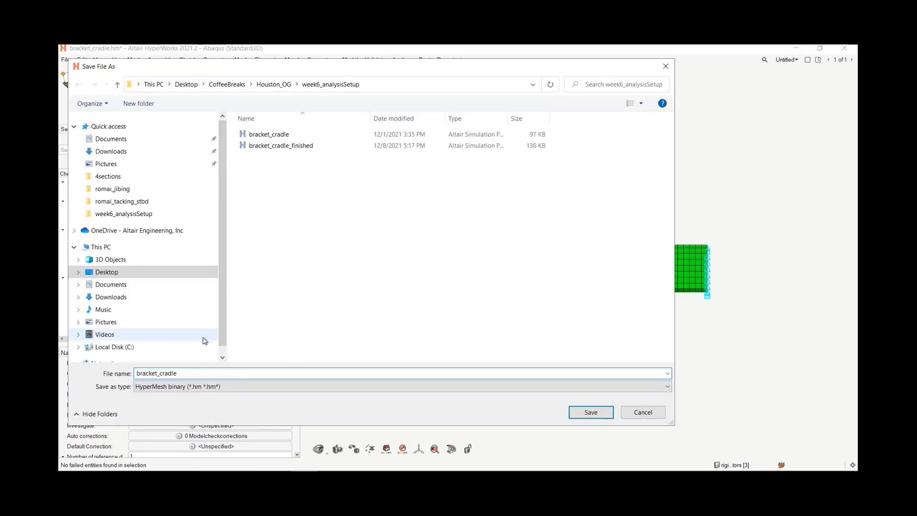
left_click(283, 145)
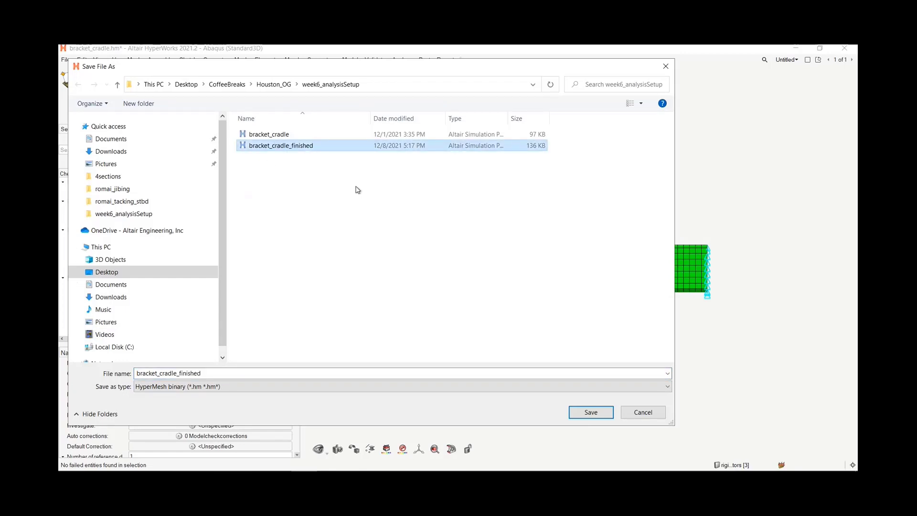
left_click(605, 415)
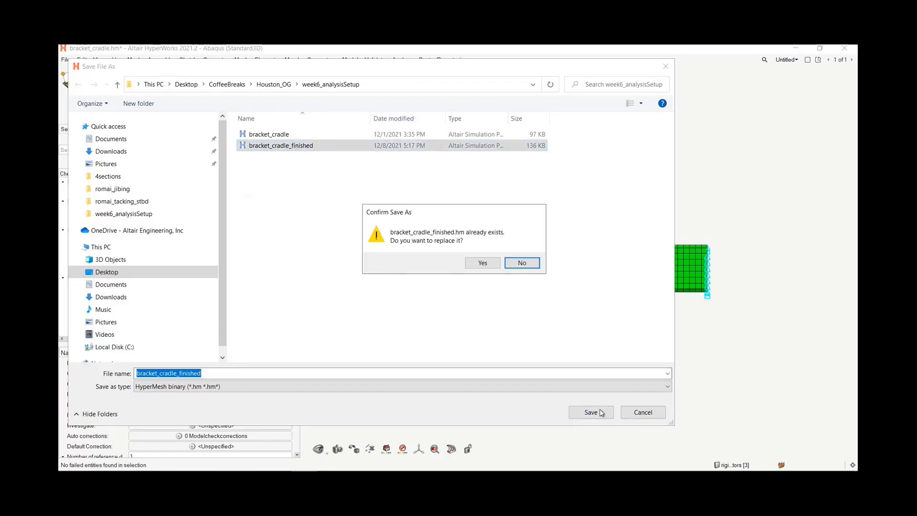
left_click(486, 267)
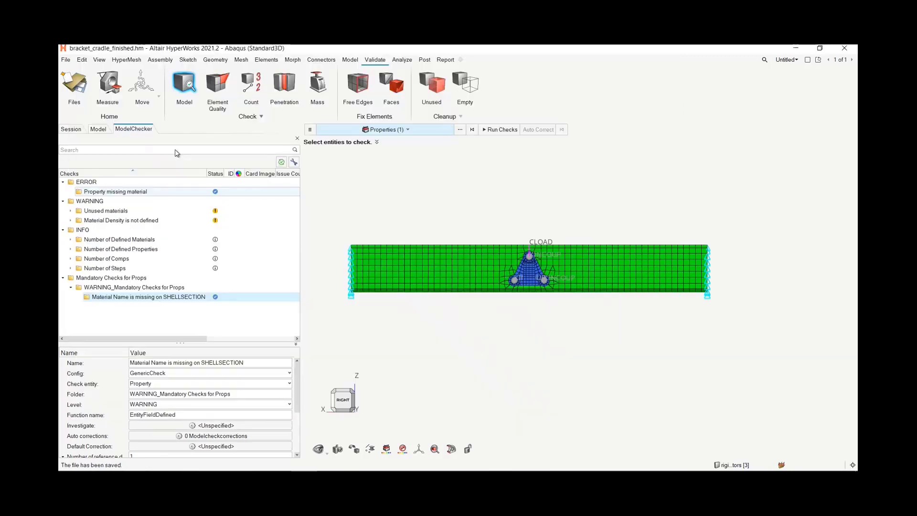
- Export the Abaqus solver deck as bracket_cradle_finished.inp with the Export option set to All
left_click(66, 59)
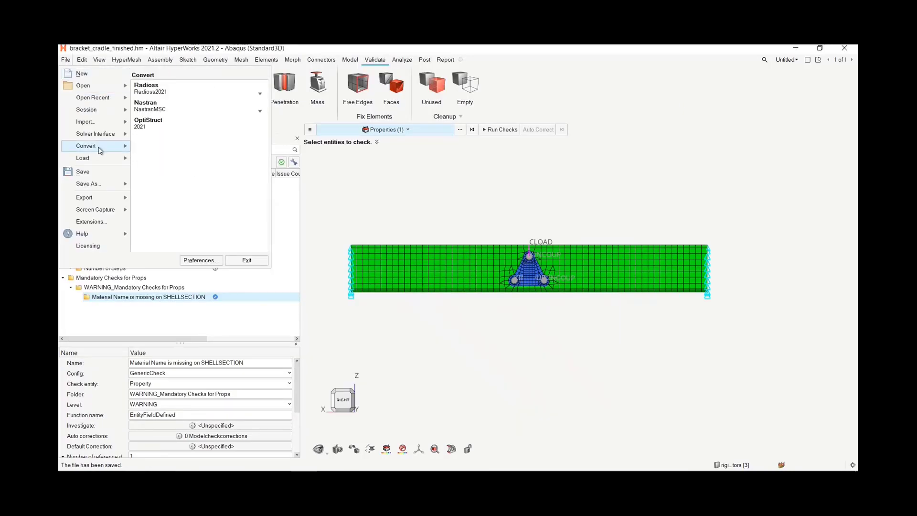
mouse_move(106, 196)
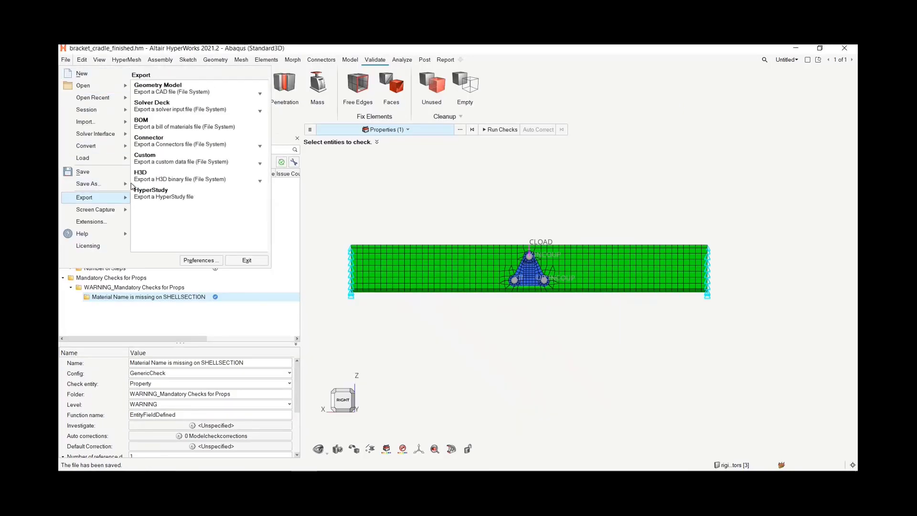
left_click(177, 115)
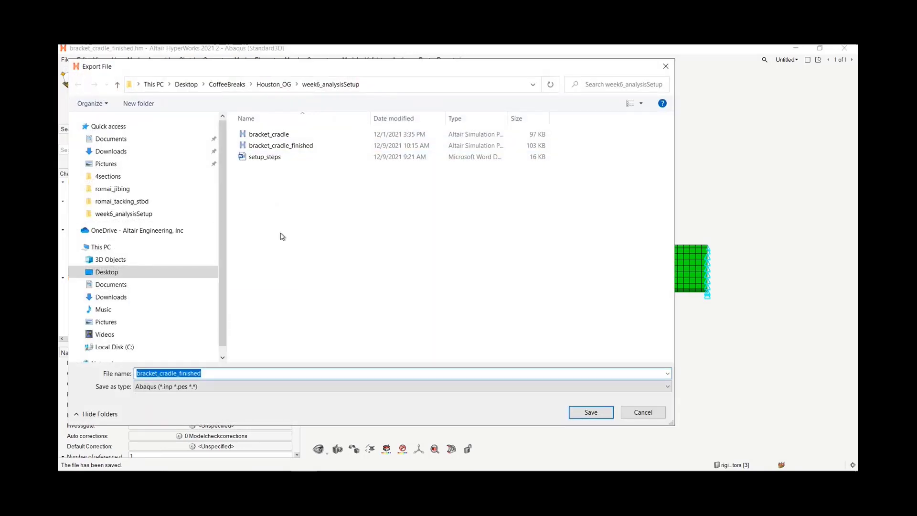
left_click(217, 374)
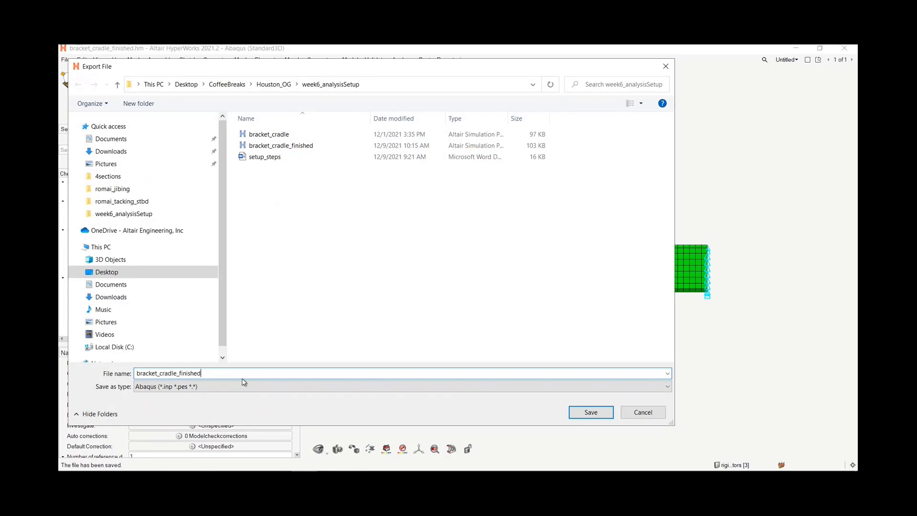
type(".inp")
left_click(585, 414)
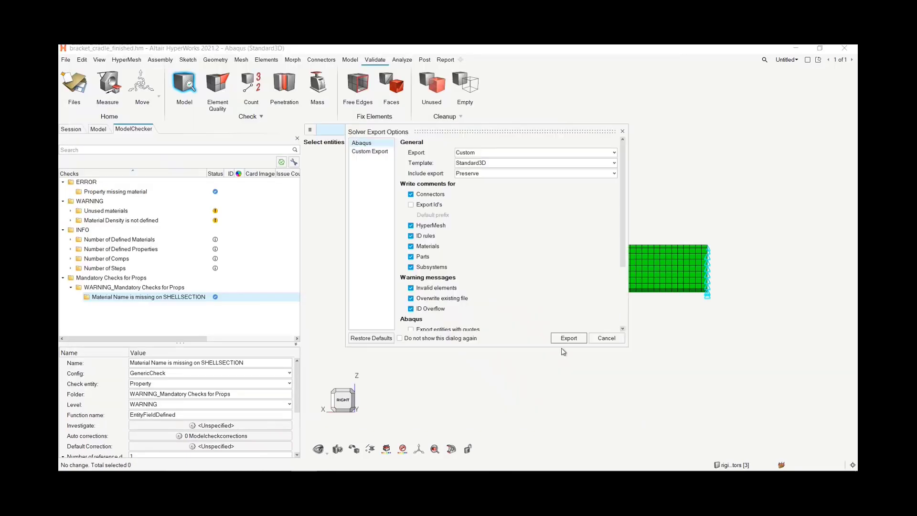
left_click(472, 153)
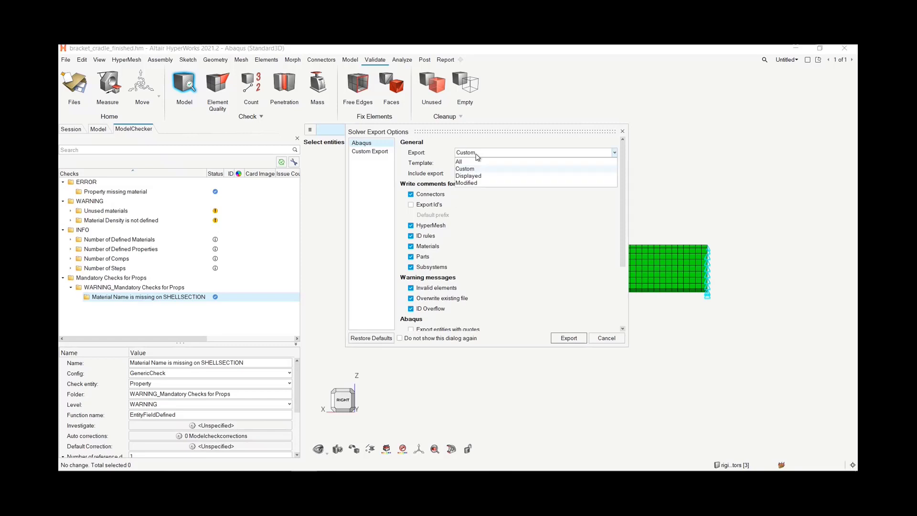
left_click(465, 162)
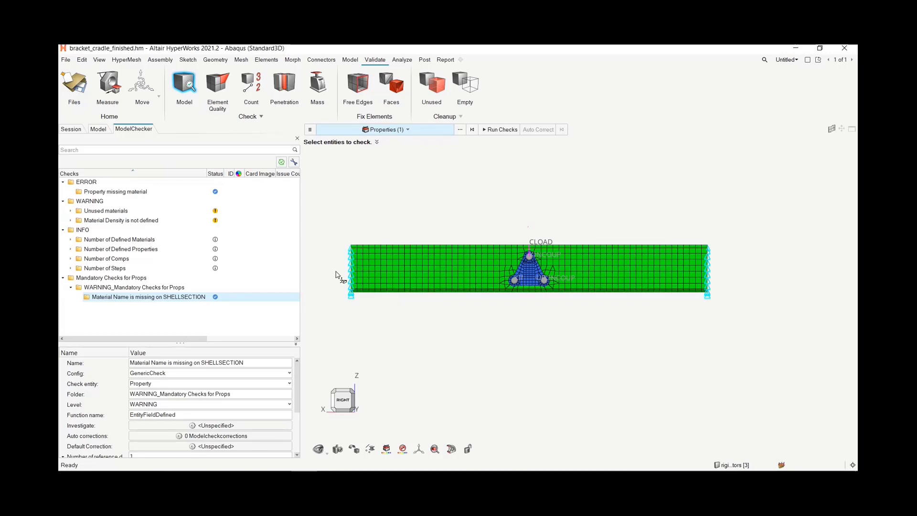
- Switch to File Explorer and open bracket_cradle_finished.inp from the week6_analysisSetup folder in Notepad++
left_click(98, 472)
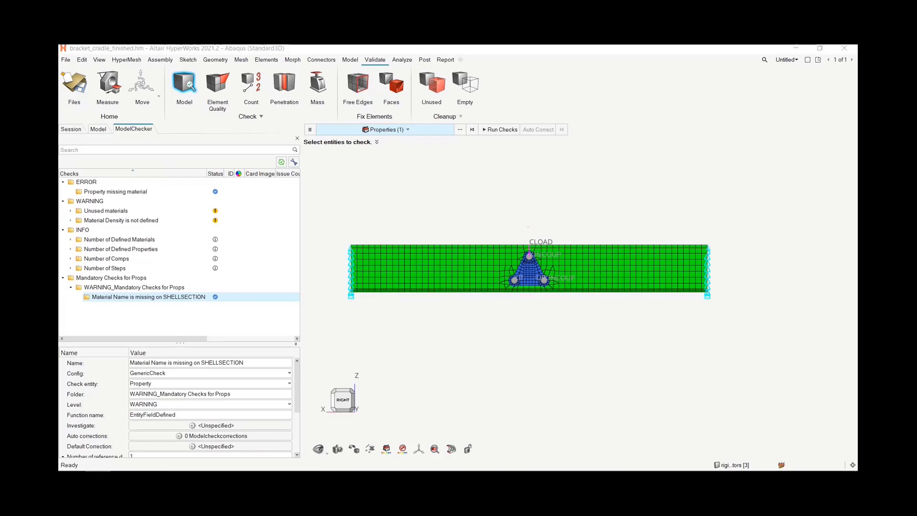
left_click_drag(857, 148, 575, 147)
left_click(619, 146)
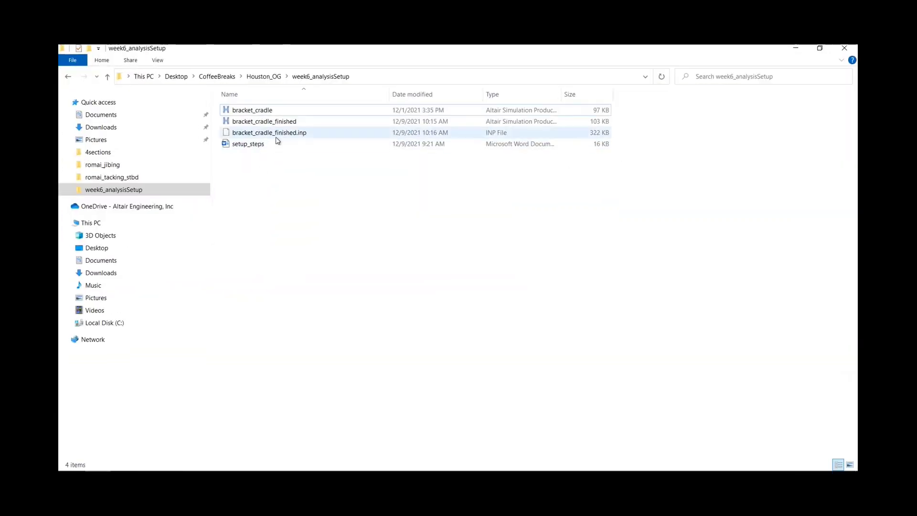
left_click(280, 136)
right_click(278, 132)
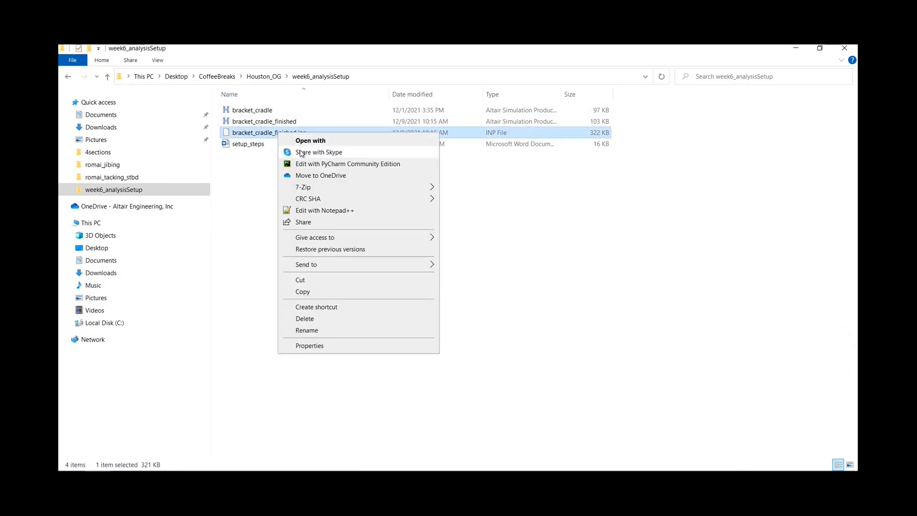
left_click(324, 211)
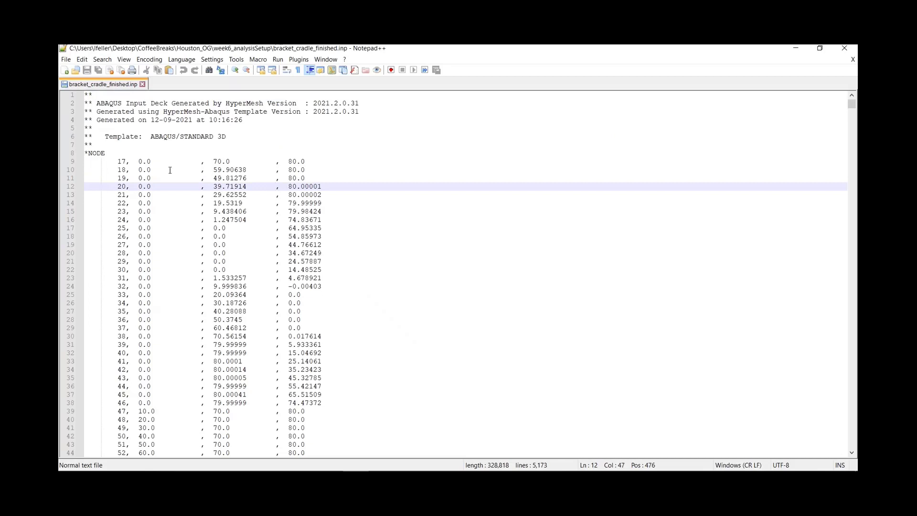
- Review the node definitions in the exported Abaqus input deck
scroll(255, 190, "down", 20)
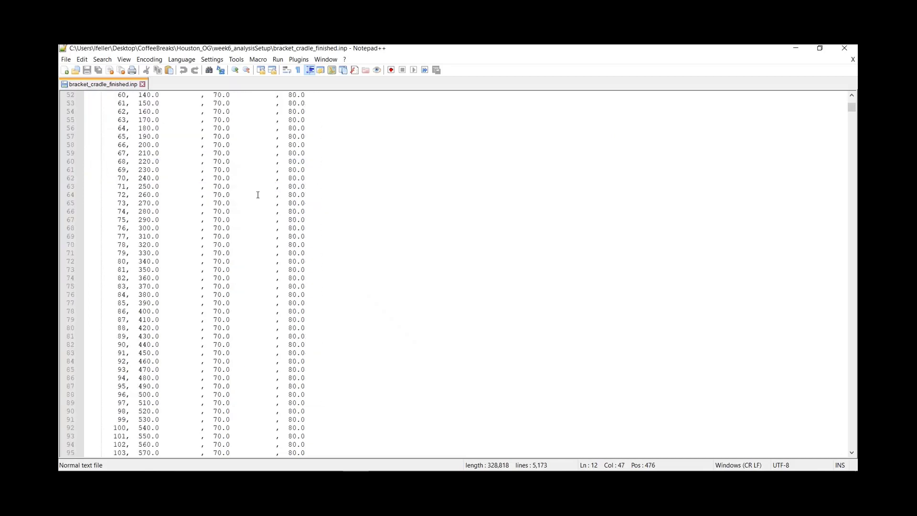
scroll(320, 234, "up", 14)
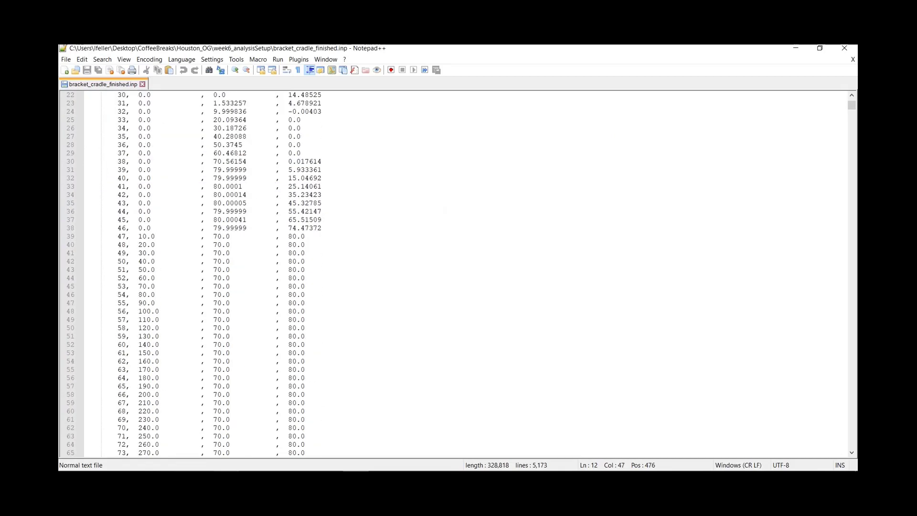